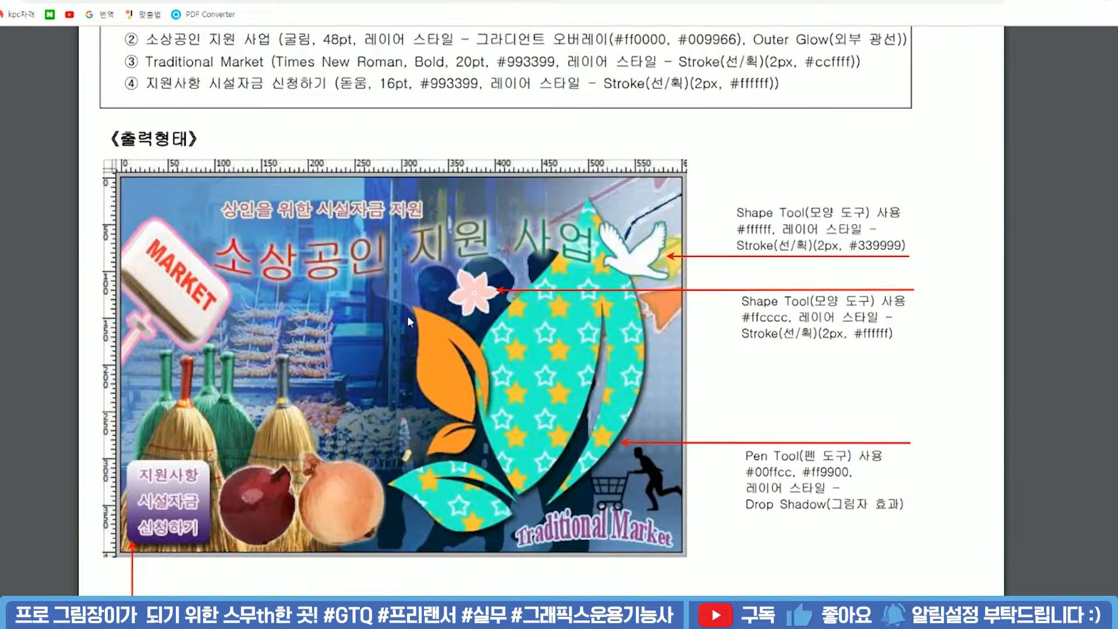
Look through the practice problems in the exam sheet, from problem 4 back to problem 1.
scroll(686, 365, "down", 15)
scroll(696, 229, "up", 2)
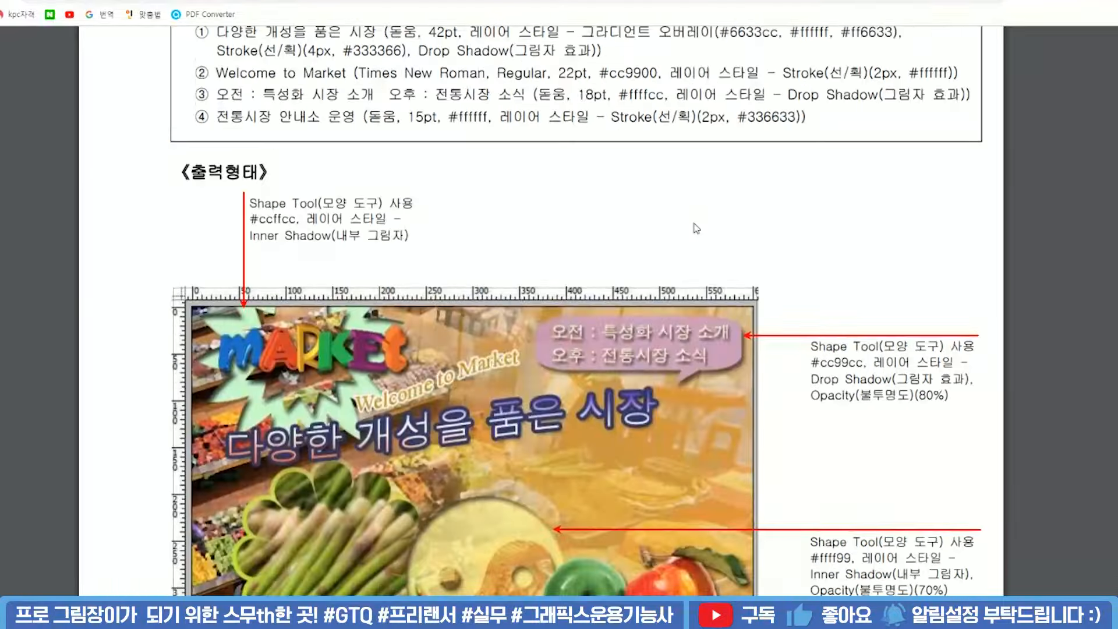
scroll(696, 228, "up", 20)
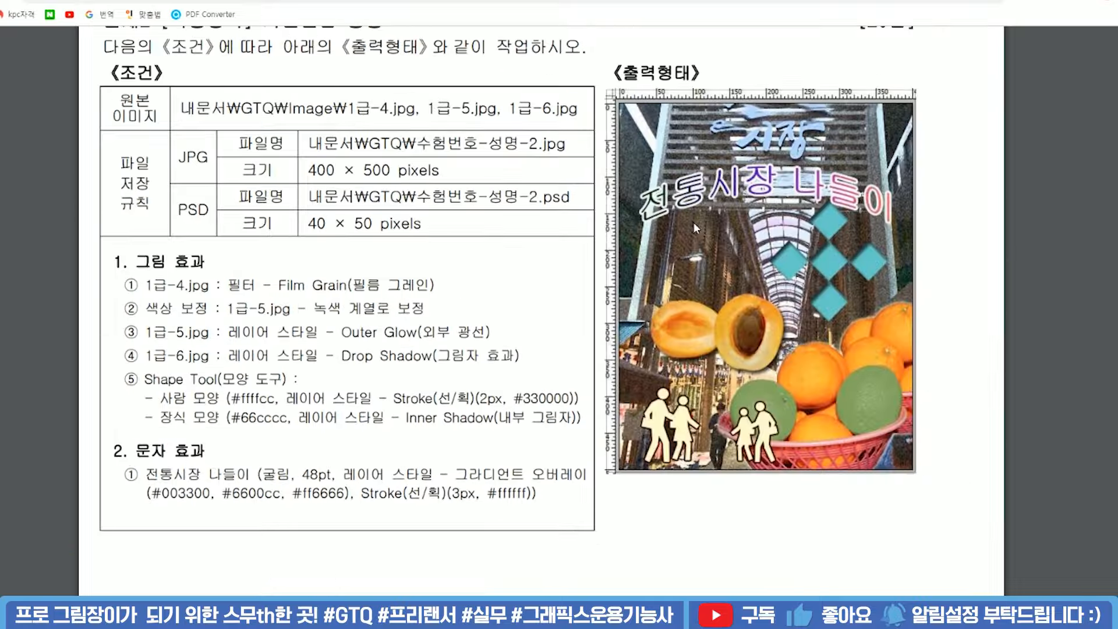
scroll(694, 222, "up", 10)
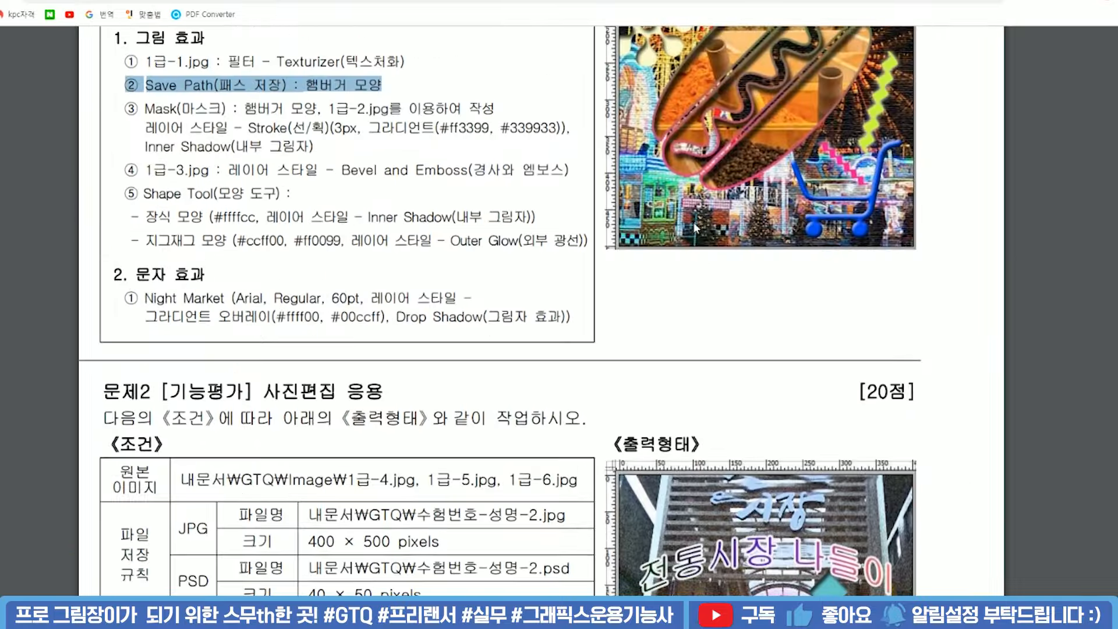
Switch to the Photoshop notes and look over the Pen tool's drawing modes and path operation options.
key("alt+Tab")
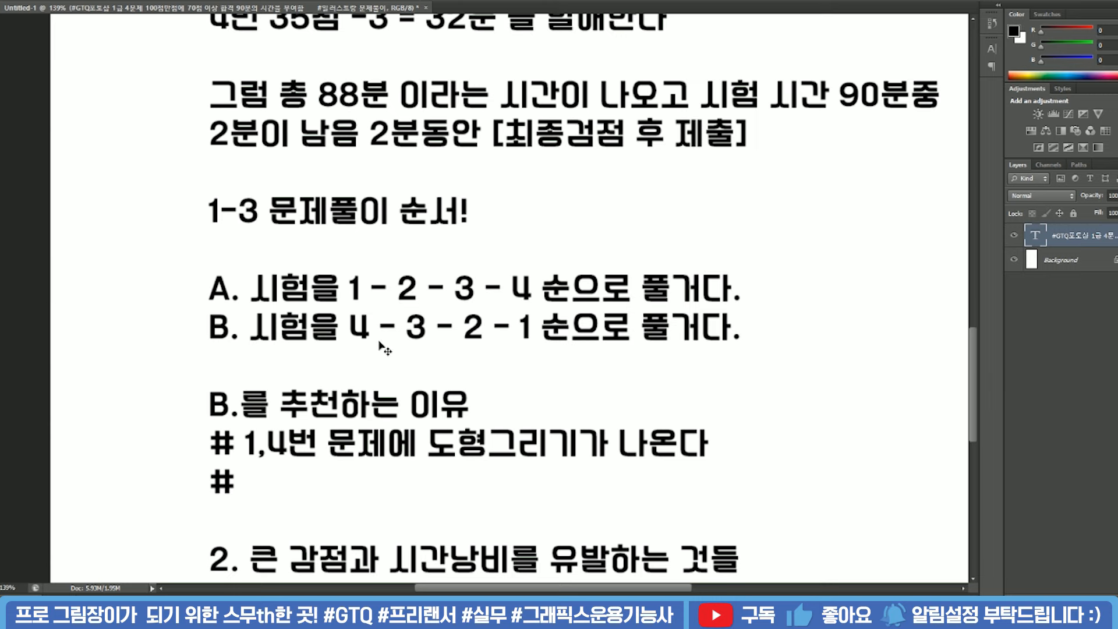
scroll(523, 362, "up", 3)
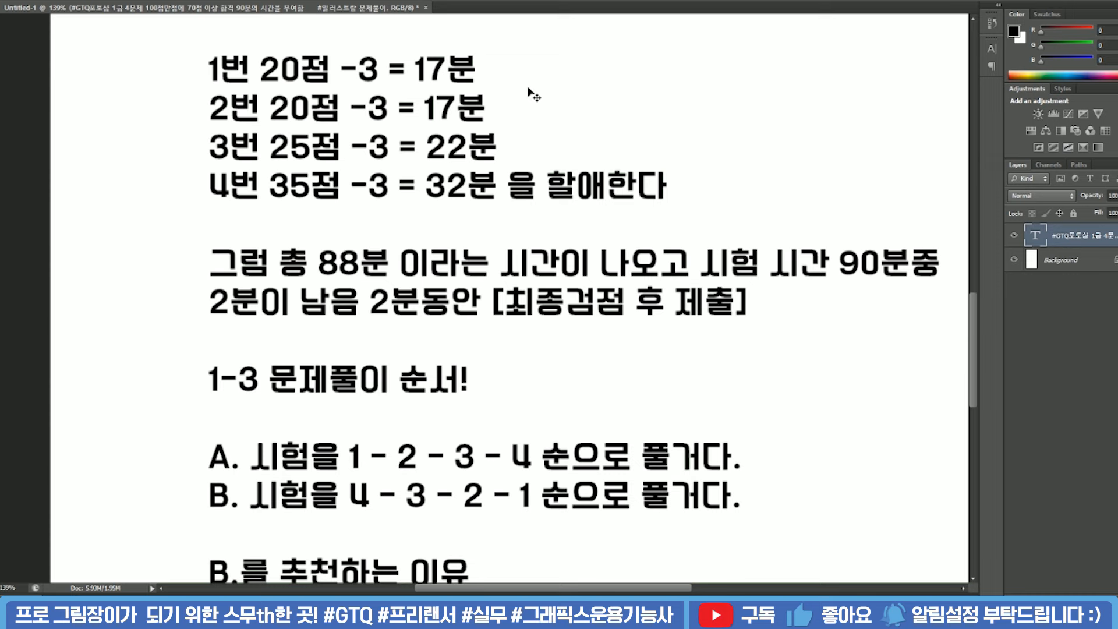
left_click(76, 33)
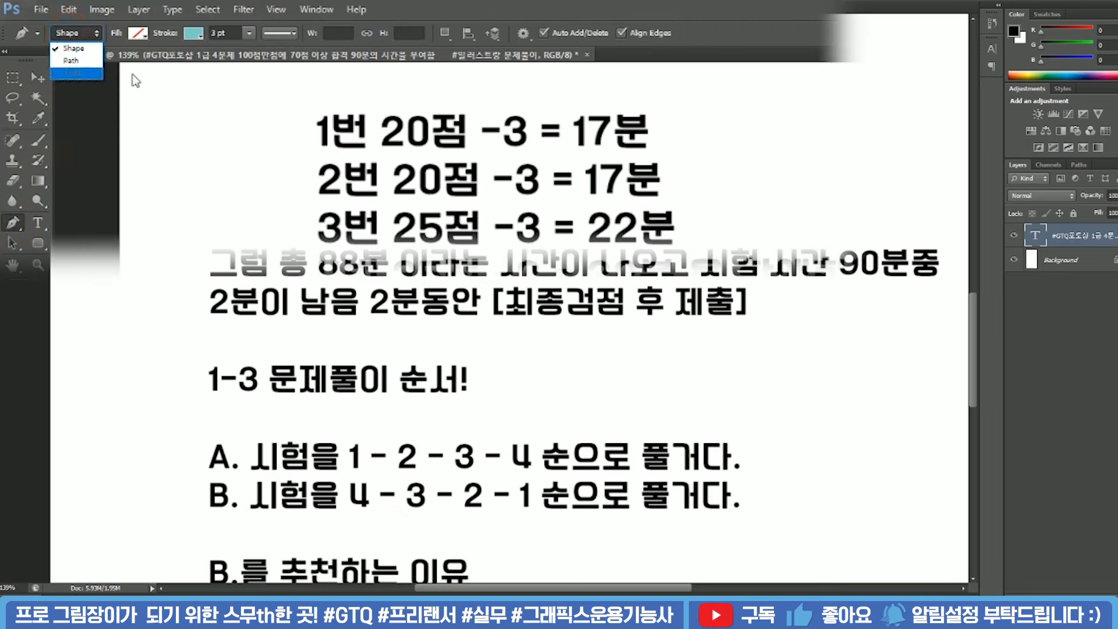
left_click(445, 33)
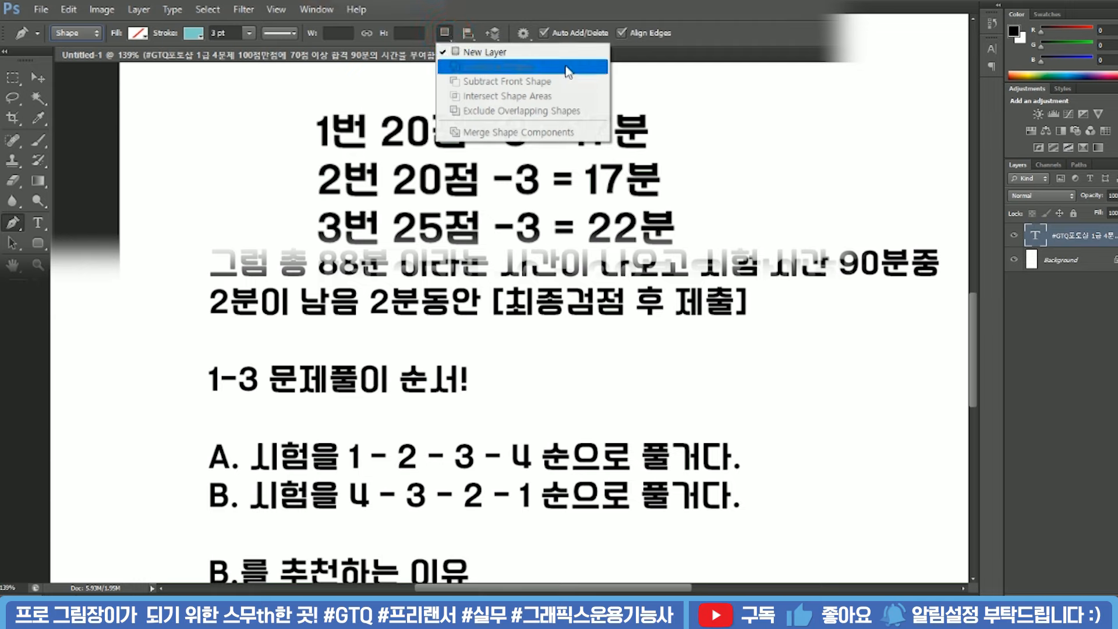
left_click(705, 6)
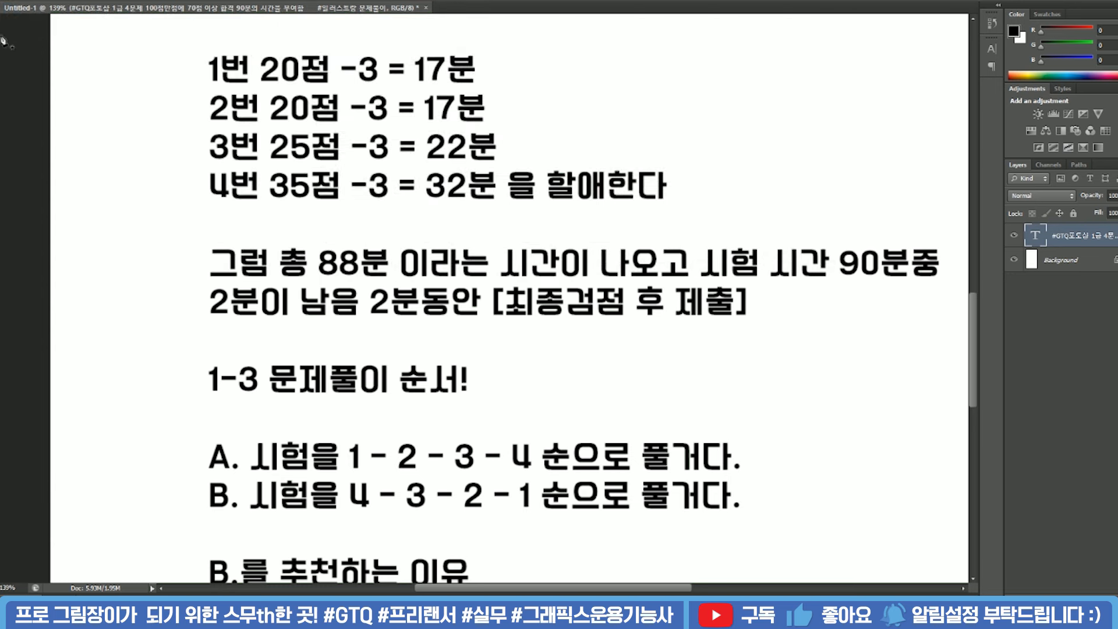
Mark solving-order line B (4 - 3 - 2 - 1) in the notes with a rectangular selection and clear it again.
left_click_drag(188, 429, 772, 478)
left_click_drag(721, 523, 766, 523)
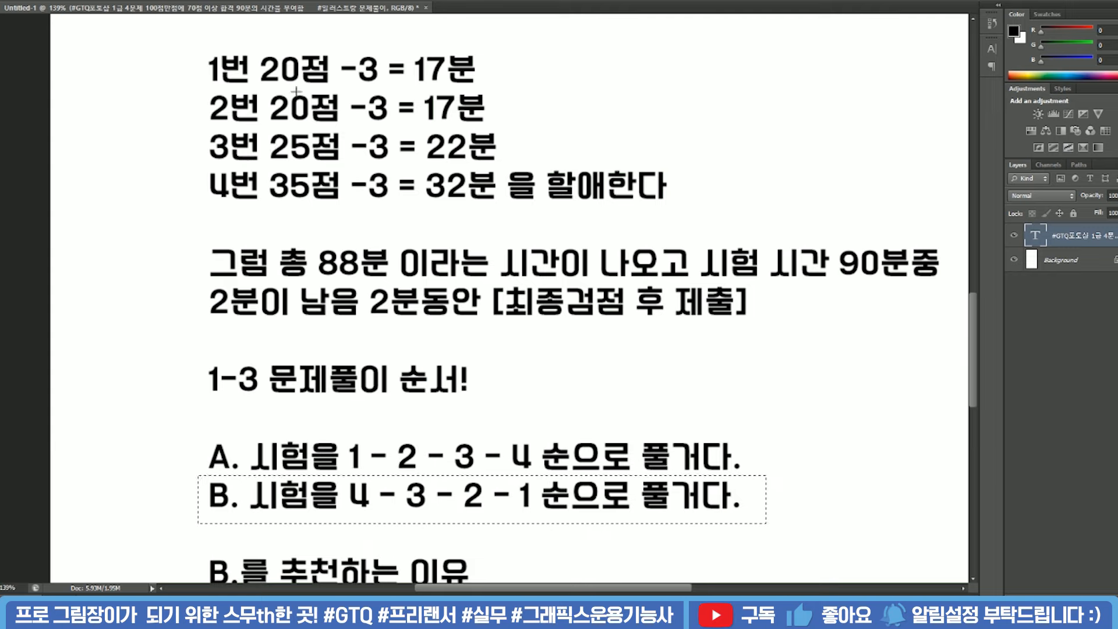
left_click(341, 204)
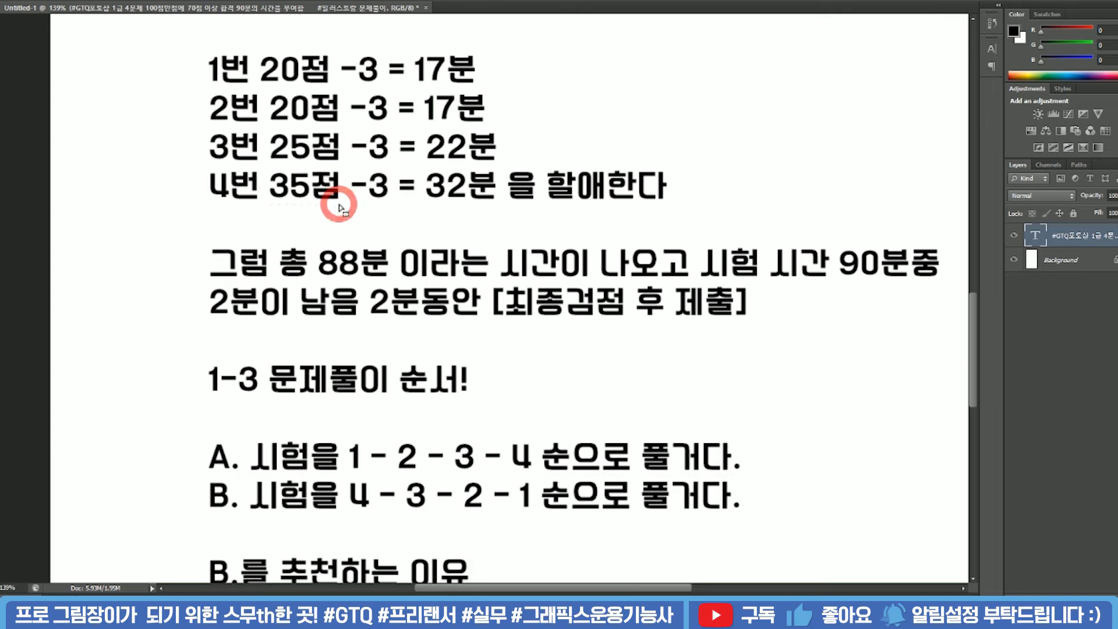
left_click(272, 217)
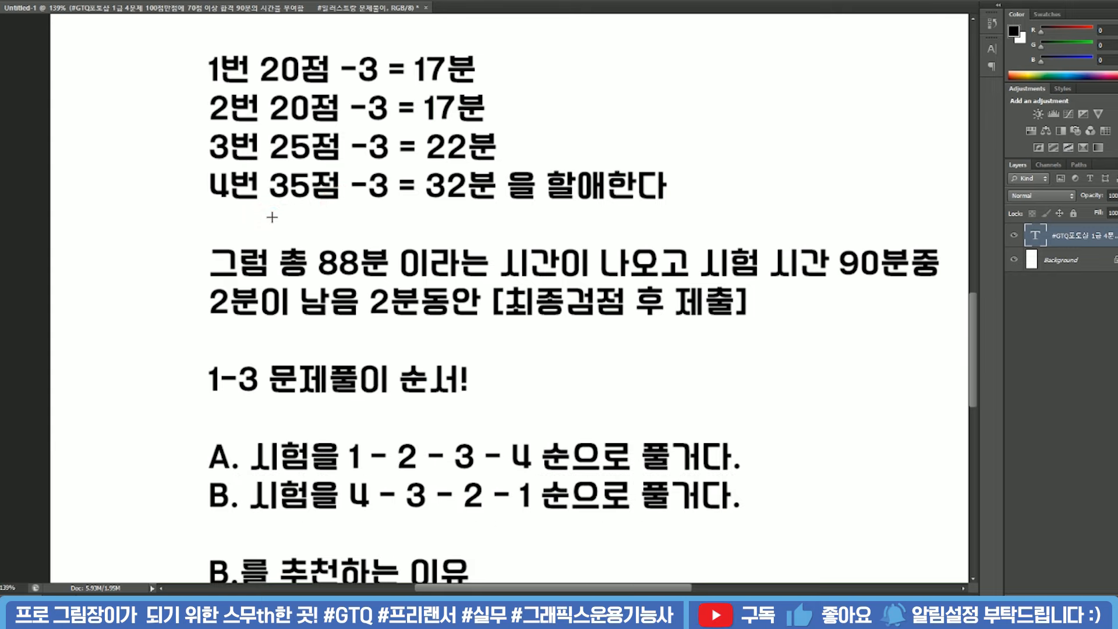
Switch to the exam sheet and scroll further down to look at its problems.
key("alt+Tab")
scroll(885, 272, "down", 7)
left_click_drag(922, 278, 923, 526)
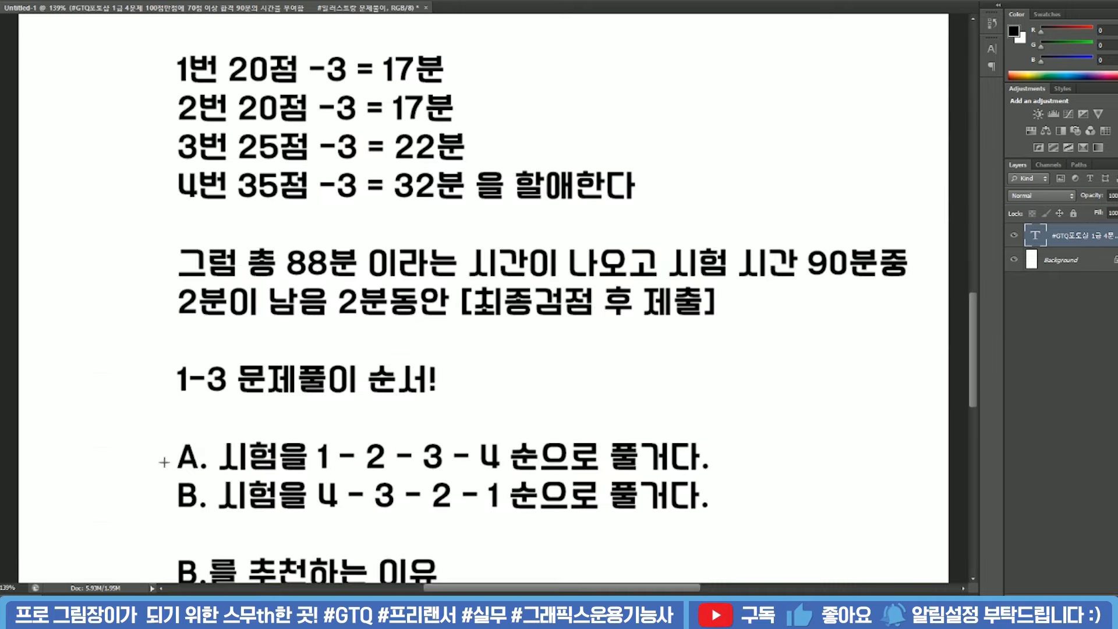
Frame solving-order line B in the notes and read the reasons given for recommending it.
left_click_drag(164, 471, 723, 514)
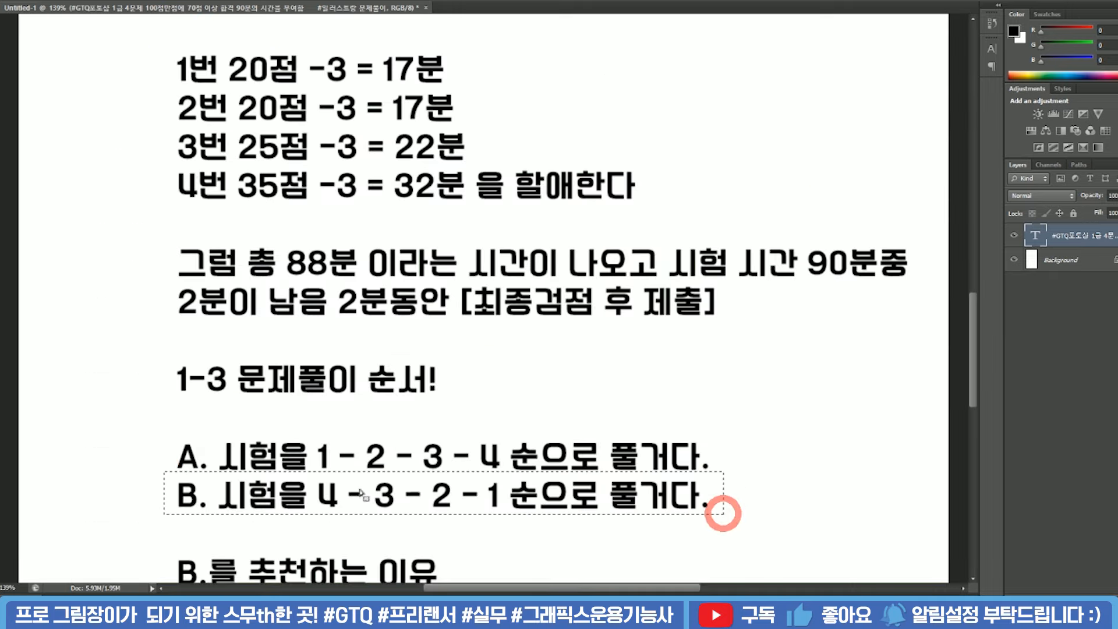
scroll(641, 489, "down", 5)
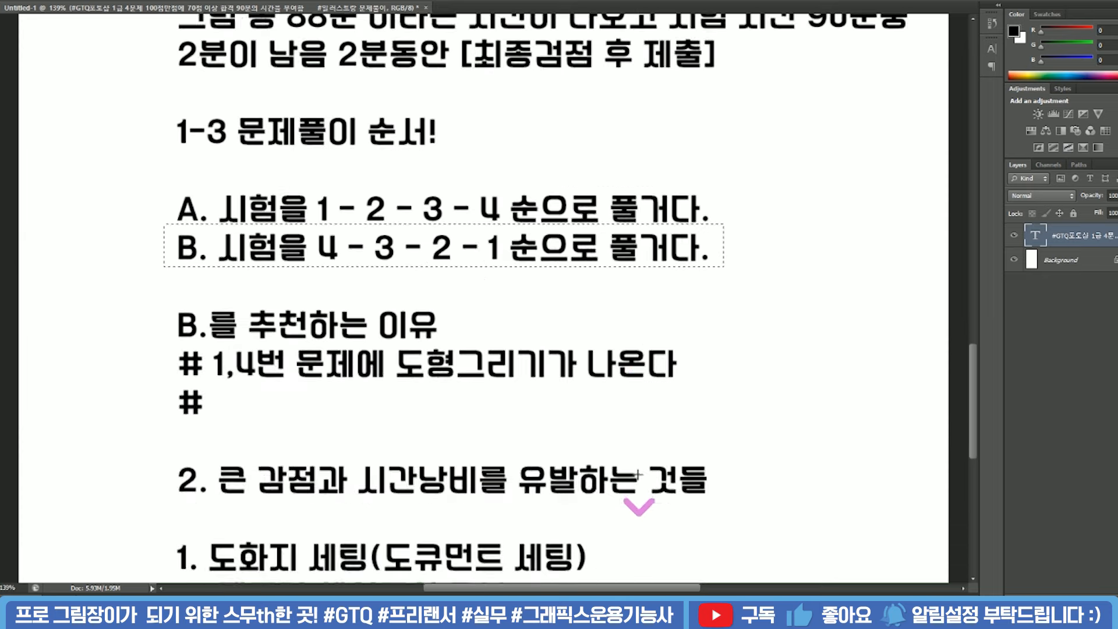
scroll(639, 475, "down", 2)
left_click(570, 341)
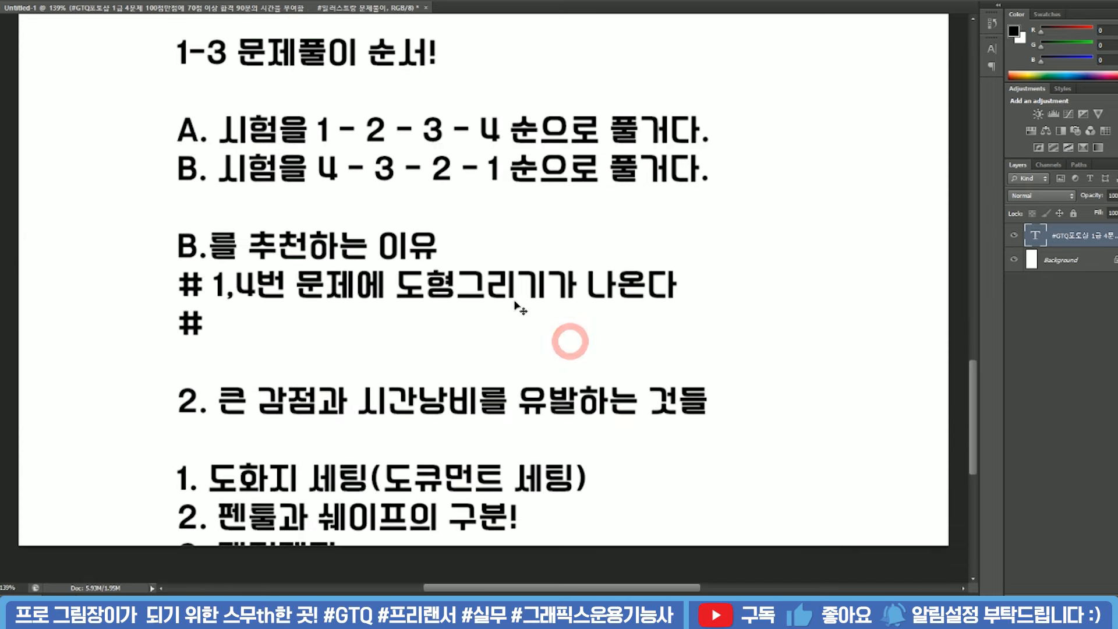
left_click_drag(521, 297, 539, 102)
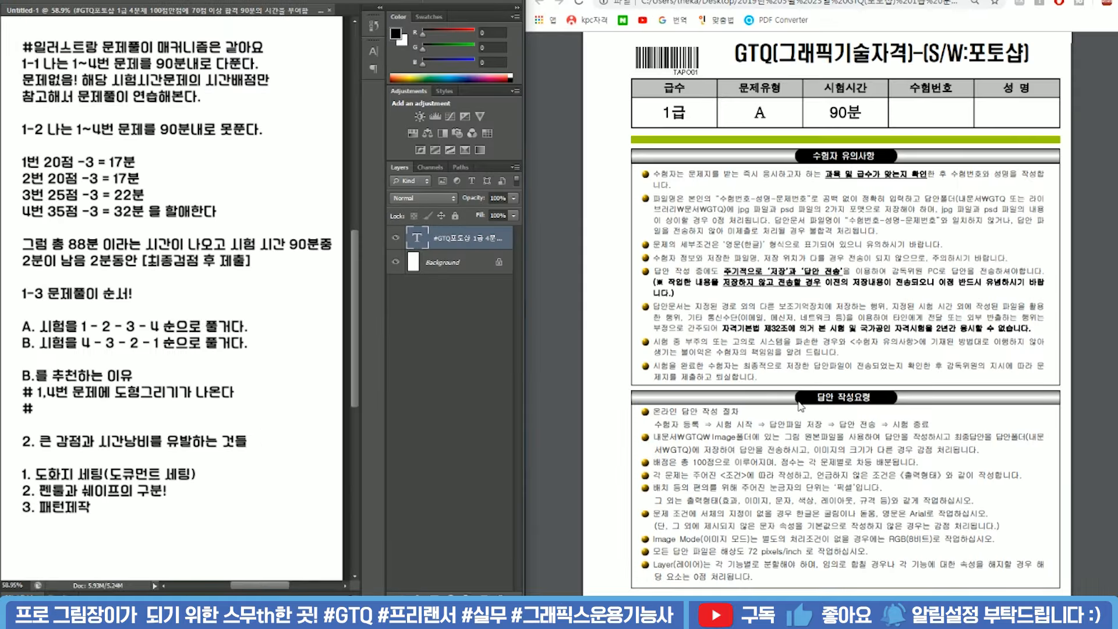
Highlight the exam guidelines on pixel ruler units, RGB (8-bit) image mode and 72 pixels/inch resolution.
scroll(807, 399, "down", 2)
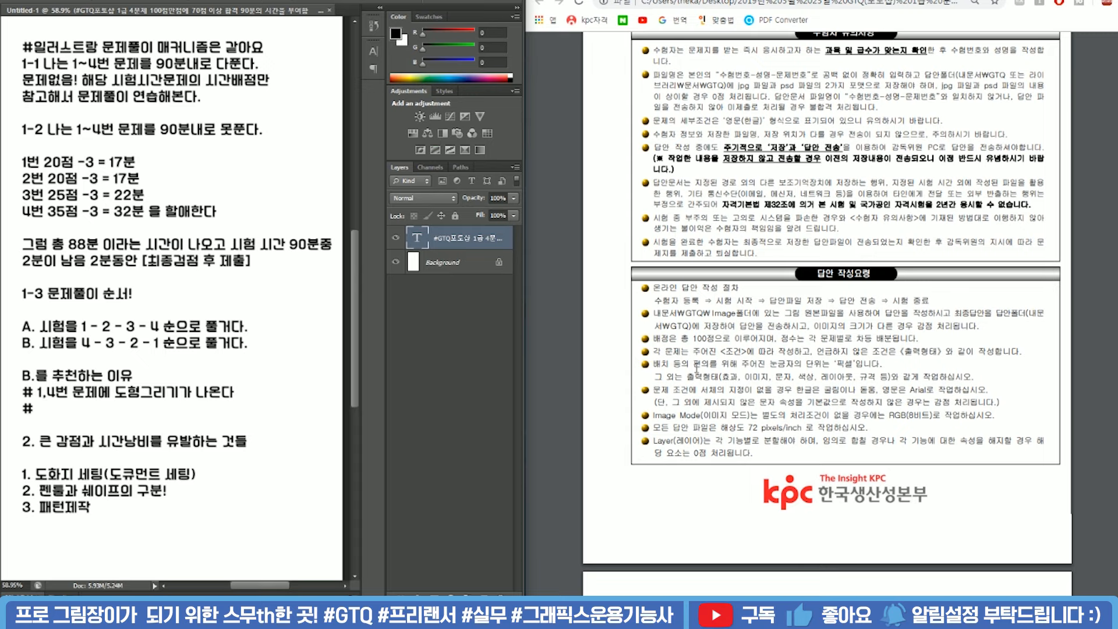
scroll(708, 352, "up", 1, "ctrl")
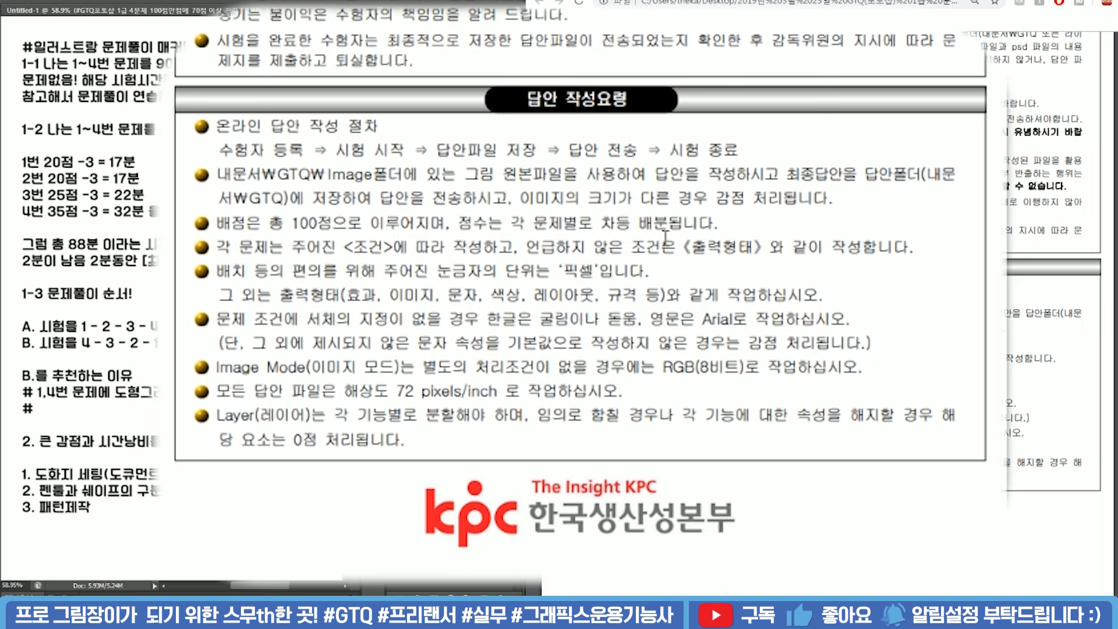
left_click_drag(219, 274, 374, 289)
left_click_drag(219, 272, 644, 273)
left_click_drag(424, 367, 838, 378)
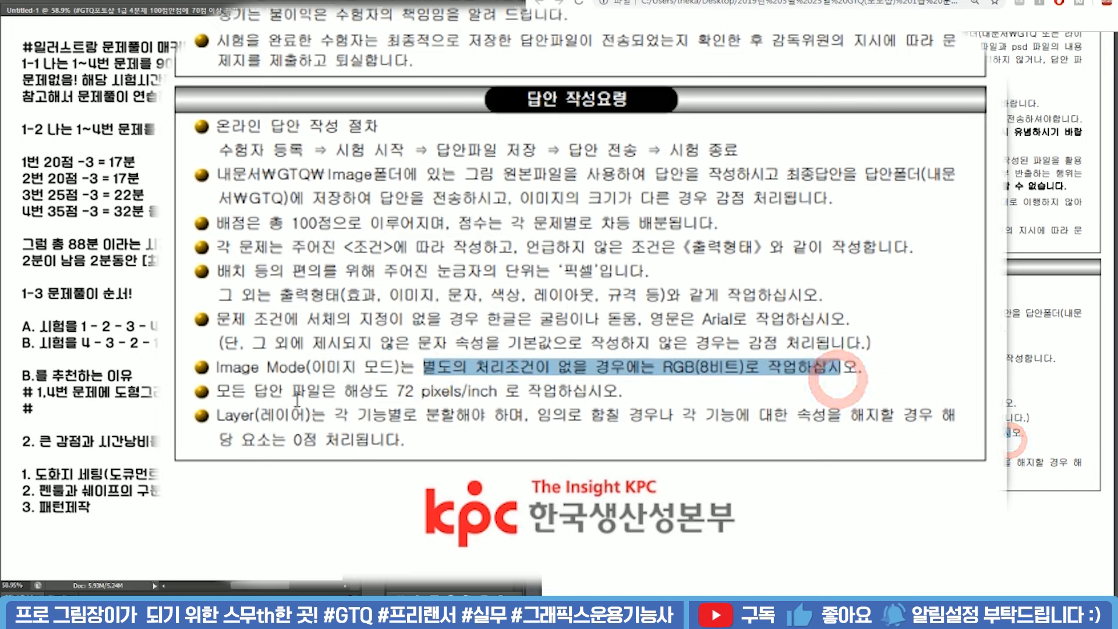
left_click_drag(255, 392, 628, 403)
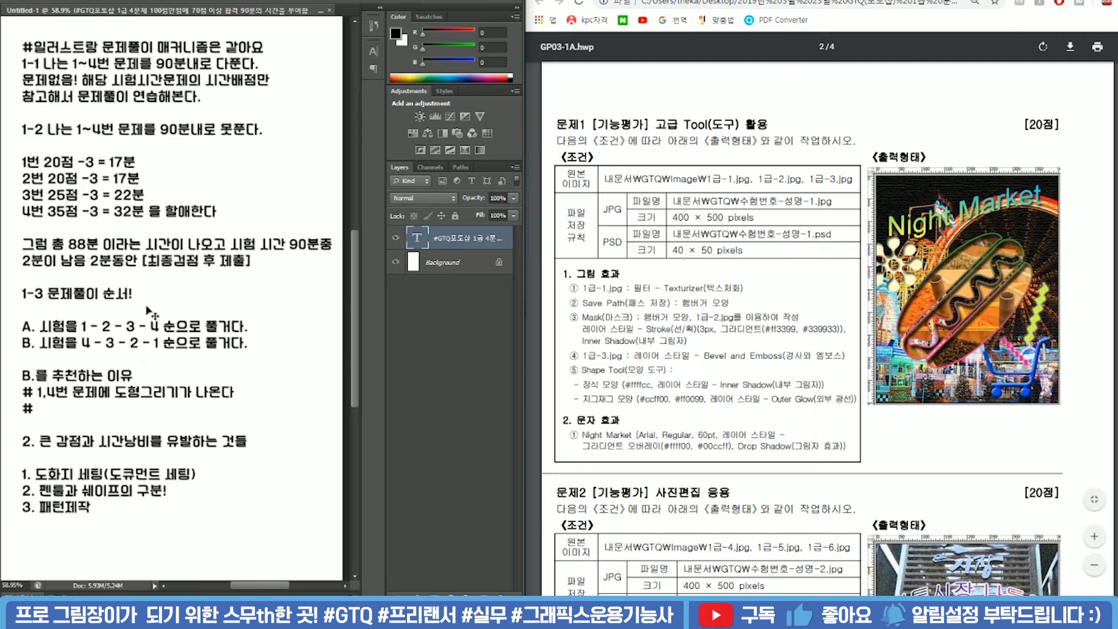
Start a new document measured in pixels and set its resolution to 72 pixels/inch.
scroll(299, 309, "down", 1)
scroll(701, 268, "down", 1)
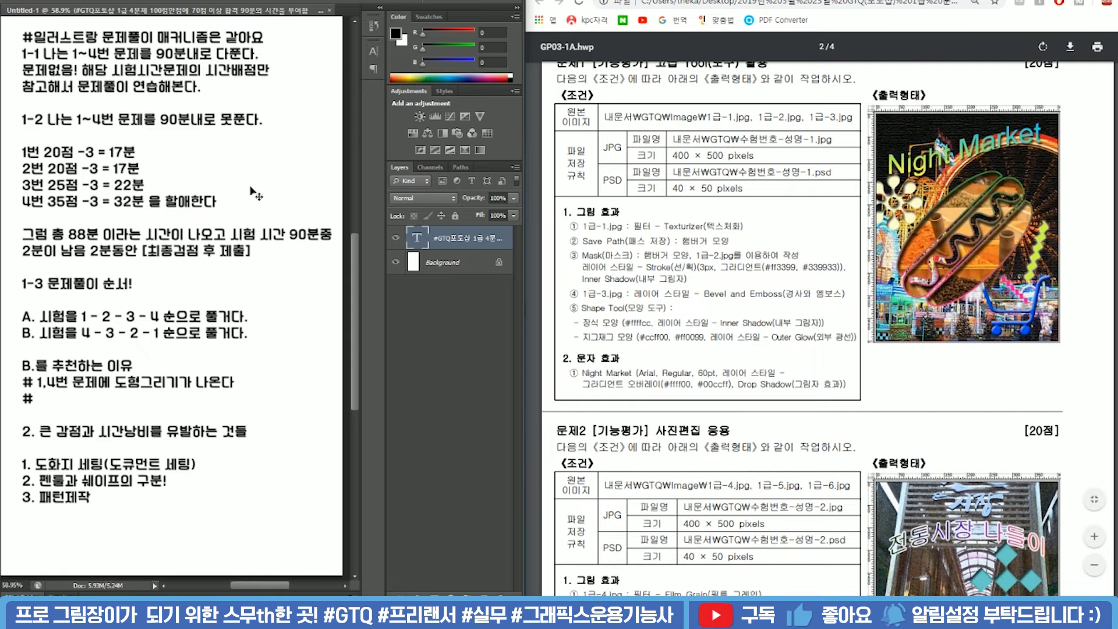
left_click(270, 169, "ctrl")
key("ctrl+n")
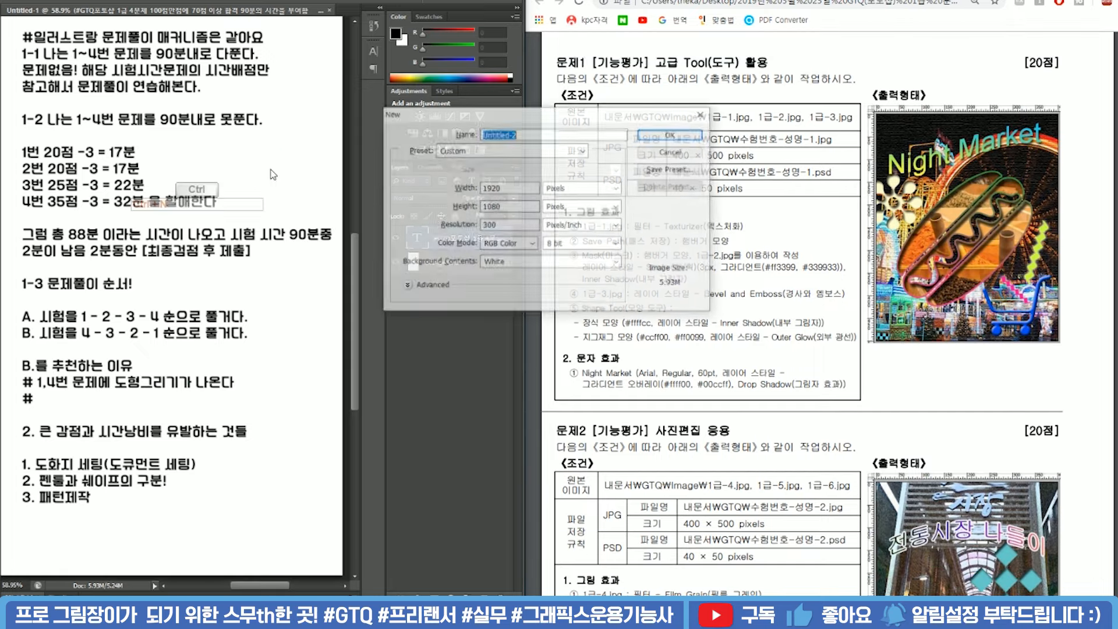
left_click_drag(490, 114, 316, 119)
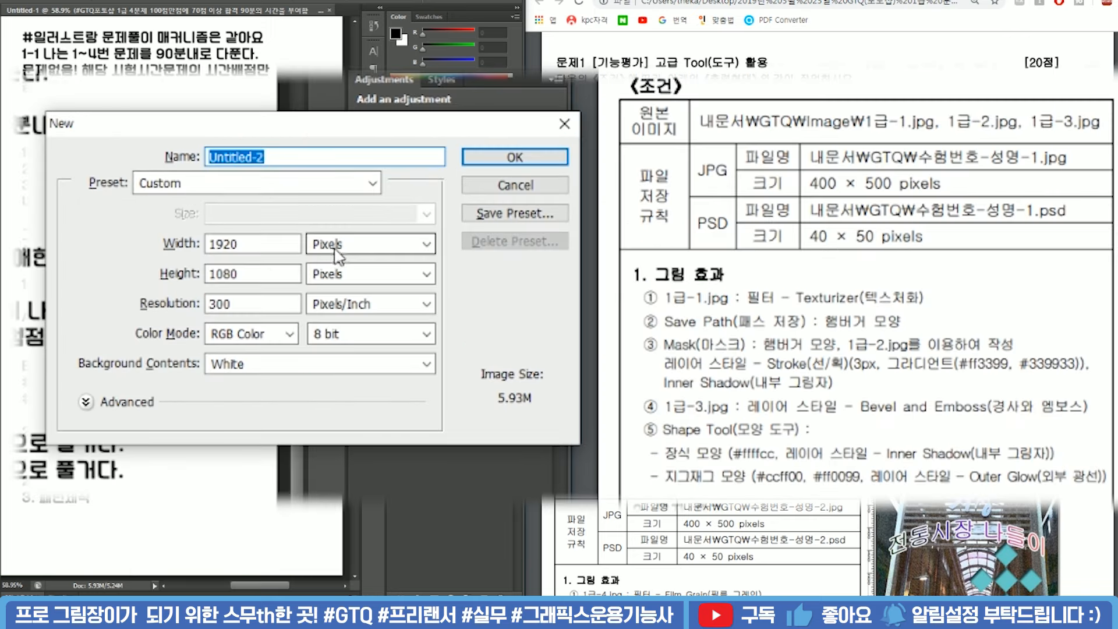
left_click(336, 252)
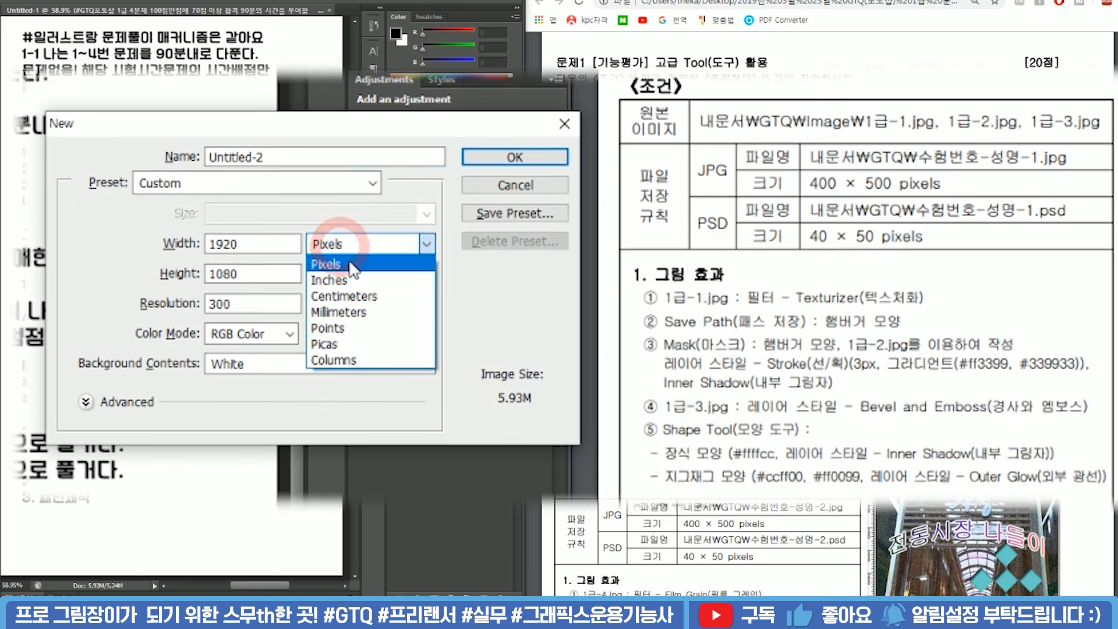
left_click(352, 265)
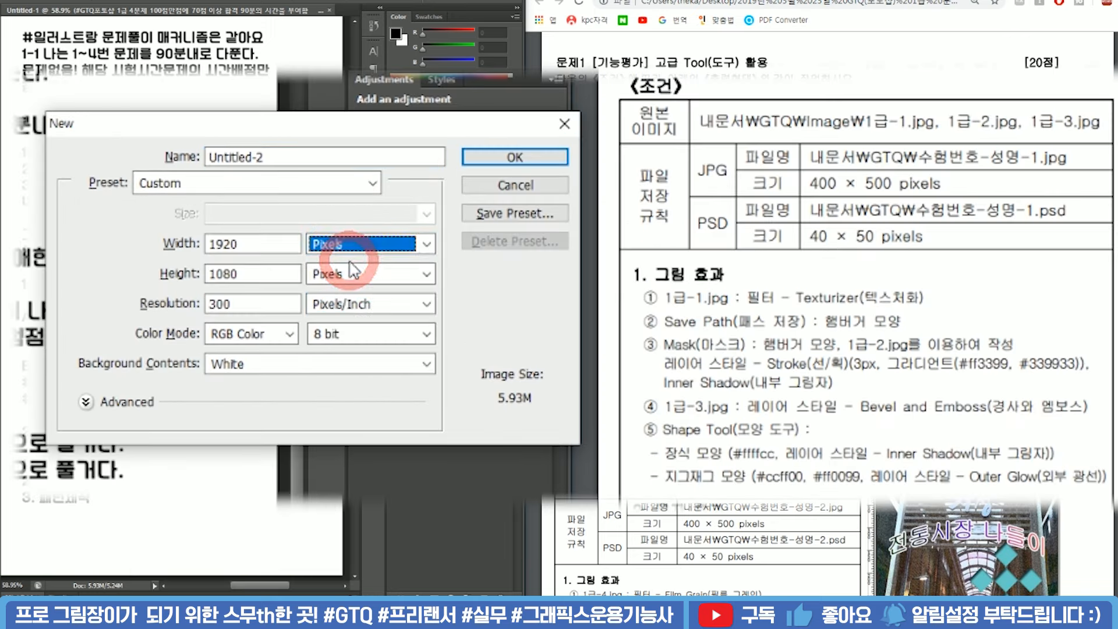
double_click(257, 305)
type("72")
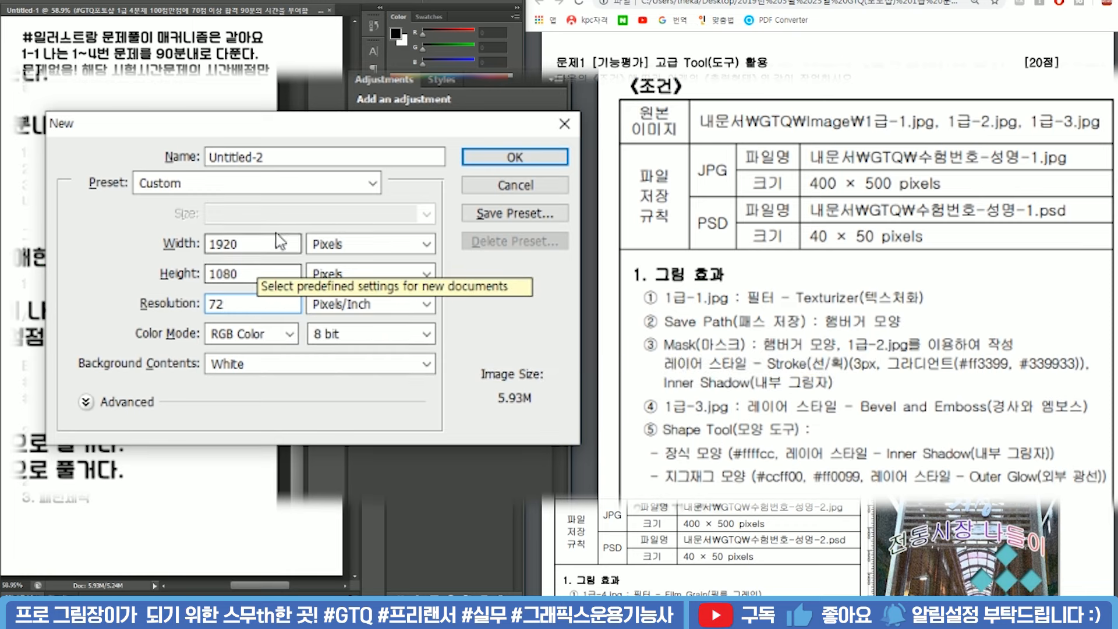
Create the document at problem 1's JPG size, 400 pixels wide and 500 pixels high.
left_click(201, 243)
left_click(201, 273)
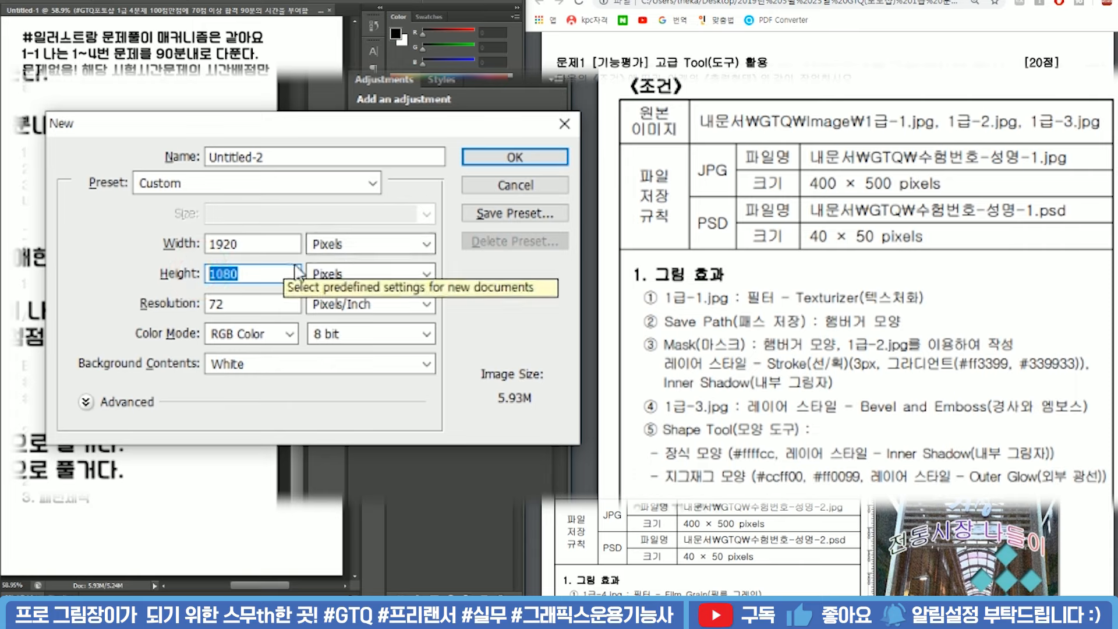
left_click_drag(810, 183, 940, 186)
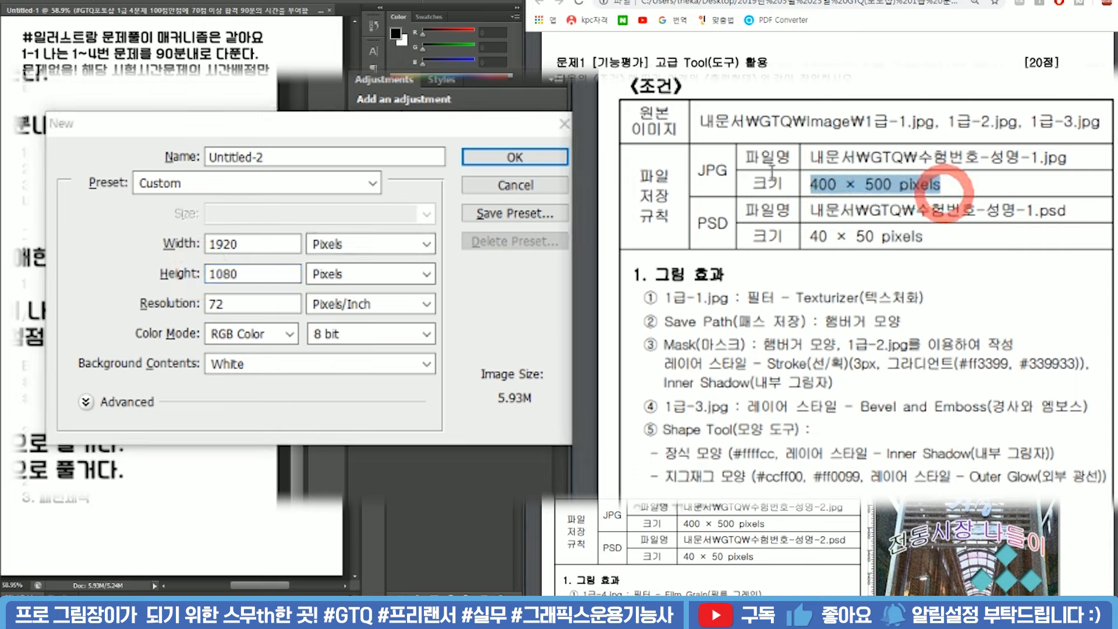
double_click(711, 171)
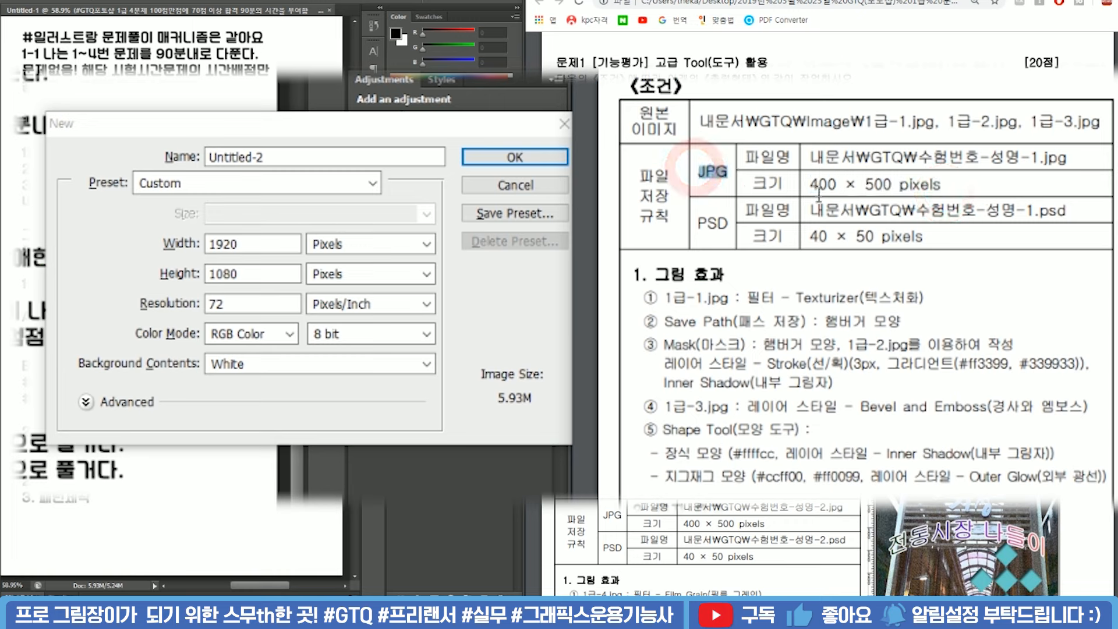
left_click(150, 251)
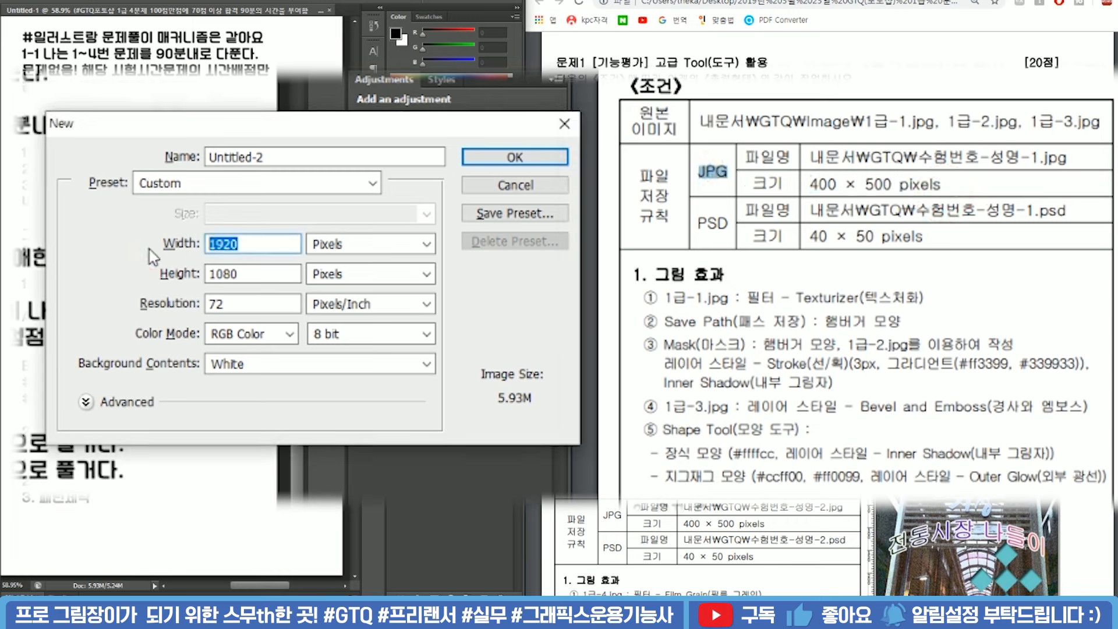
type("400")
key("Tab")
type("500")
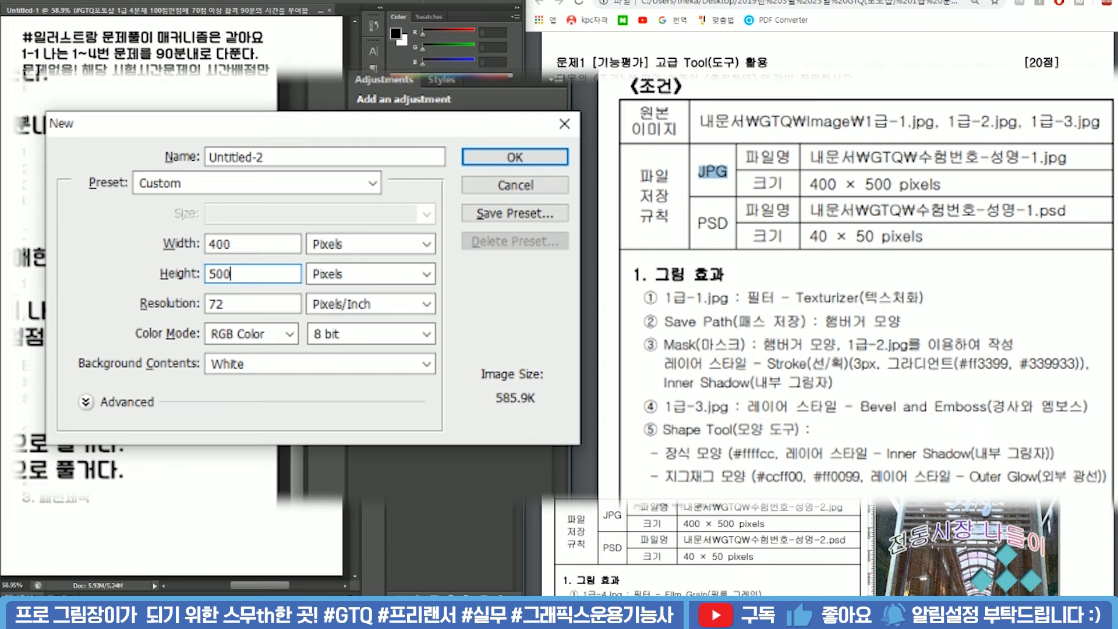
key("Return")
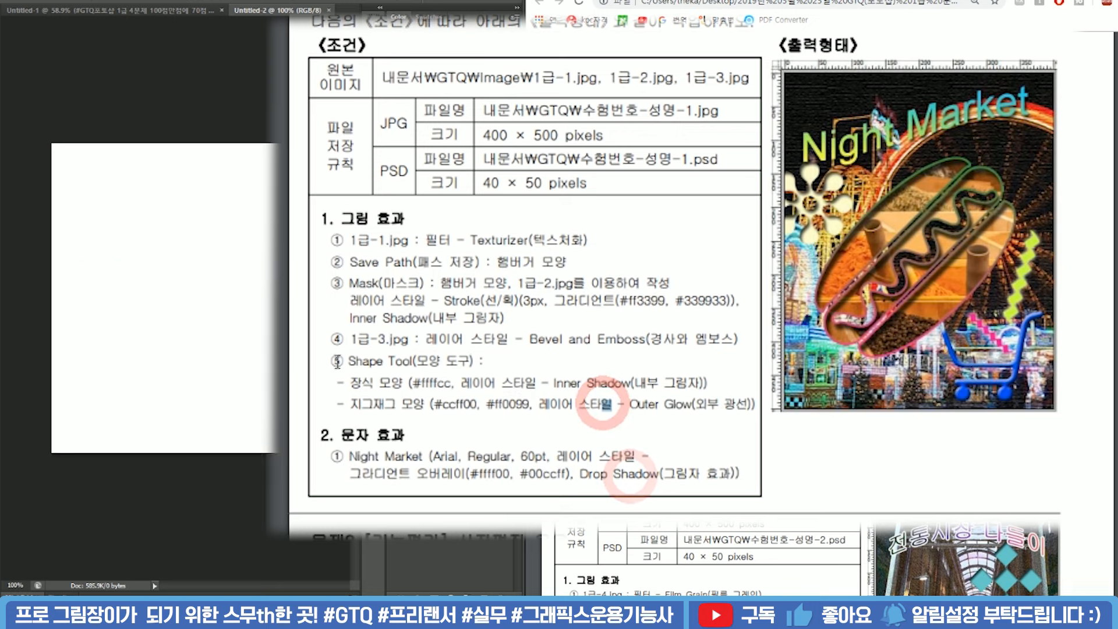
Examine problem 1's Shape Tool conditions and the font conditions for the Night Market text.
left_click_drag(329, 361, 754, 414)
left_click(538, 382)
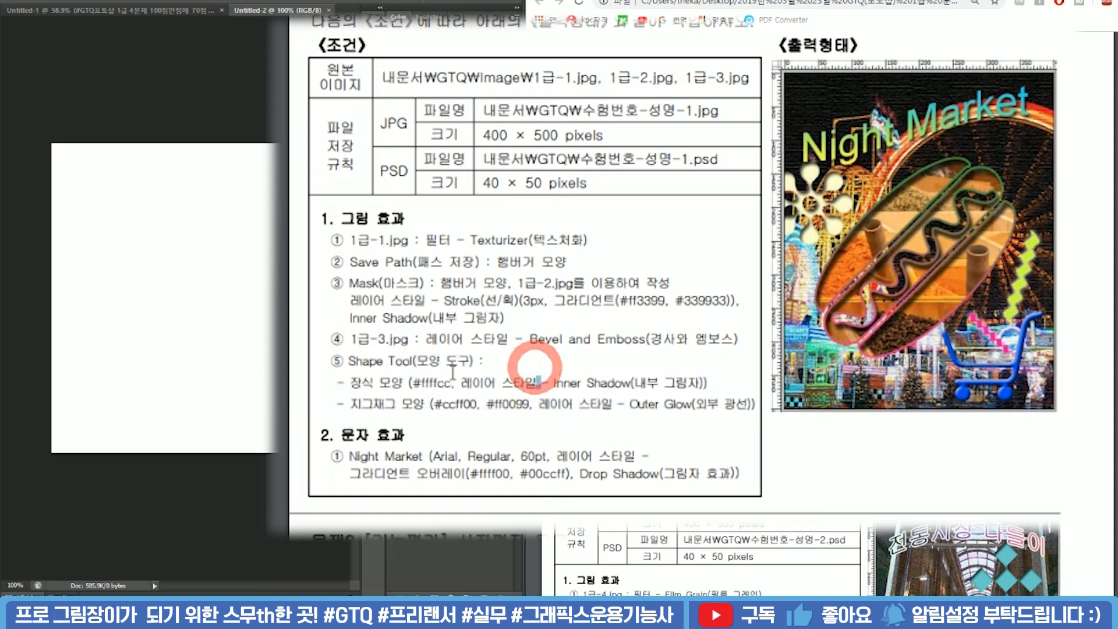
left_click_drag(364, 395, 424, 416)
left_click(464, 456)
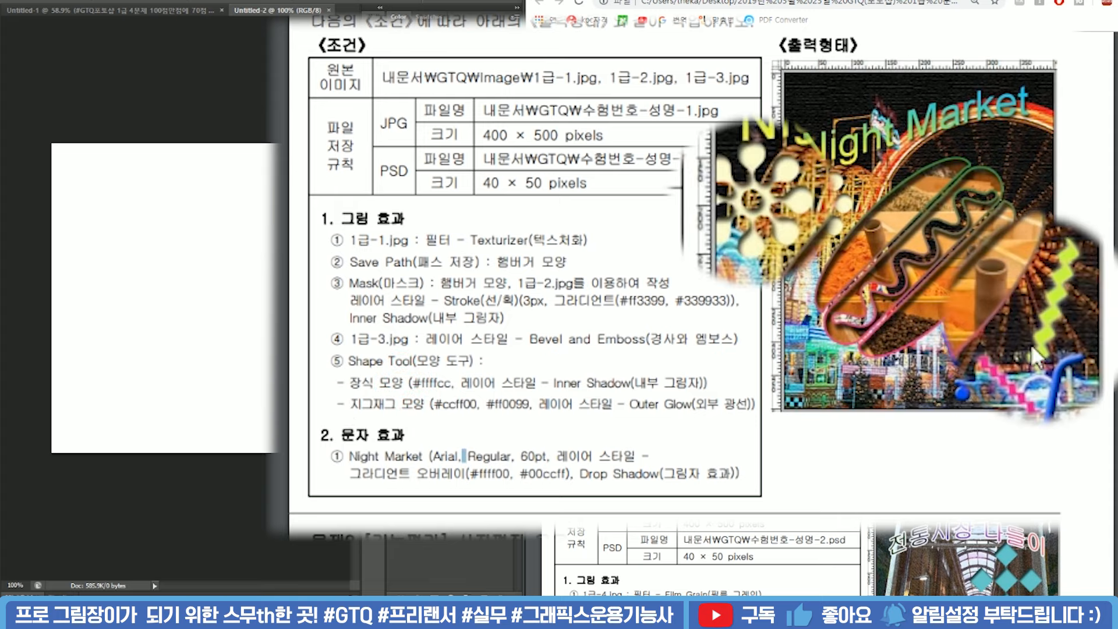
Activate the Custom Shape Tool, enlarge its shape picker and display the shapes as Large Thumbnail.
right_click(53, 284)
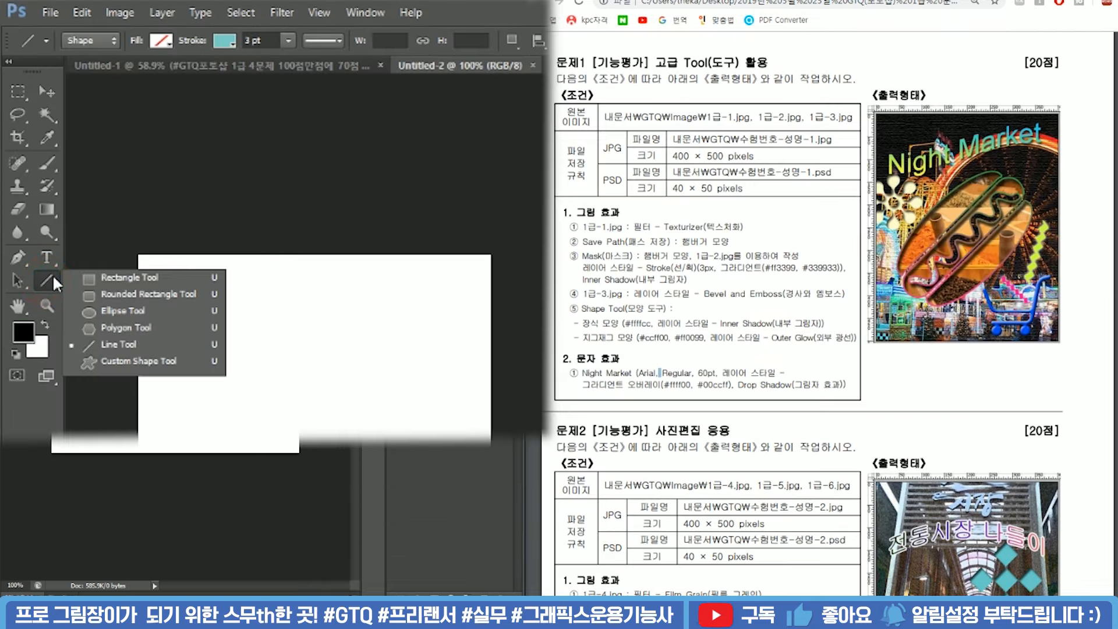
left_click(169, 367)
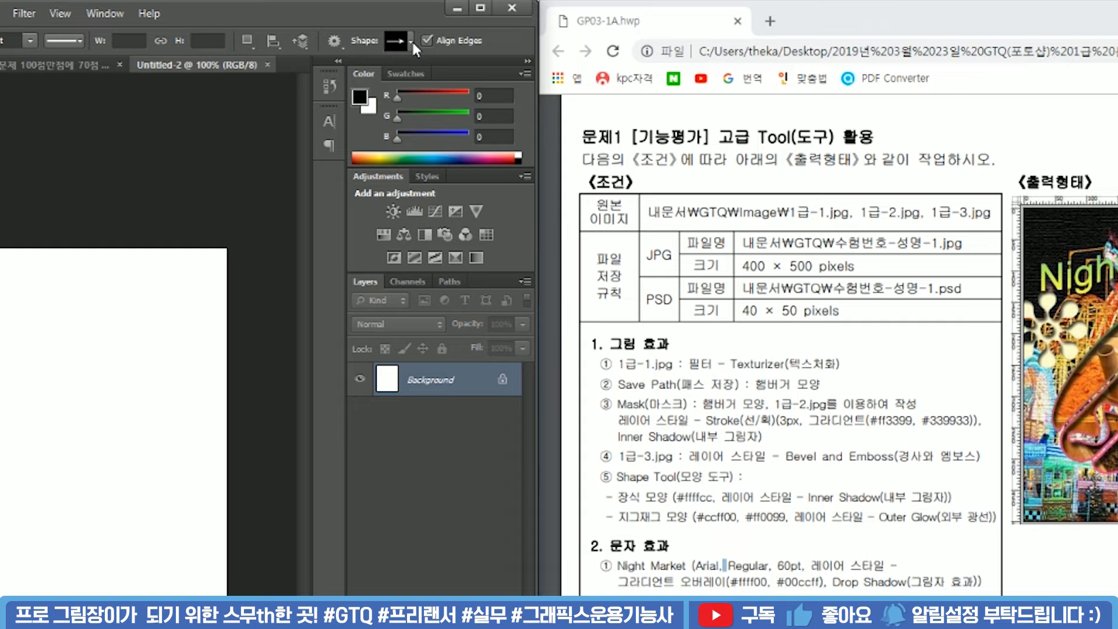
left_click(411, 42)
left_click_drag(511, 185, 793, 450)
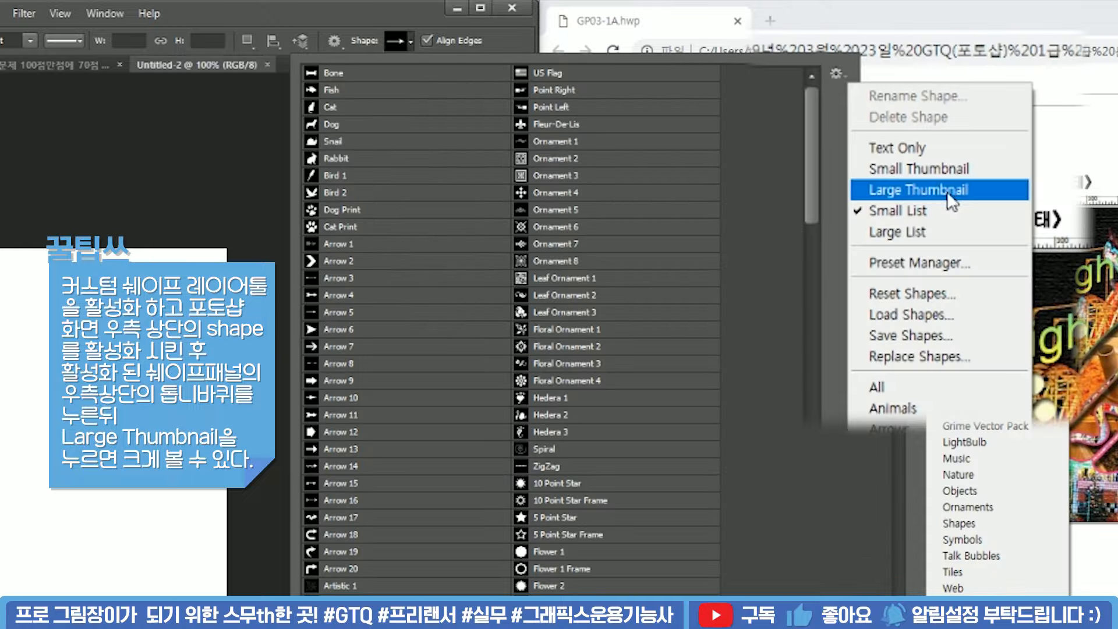
left_click(955, 189)
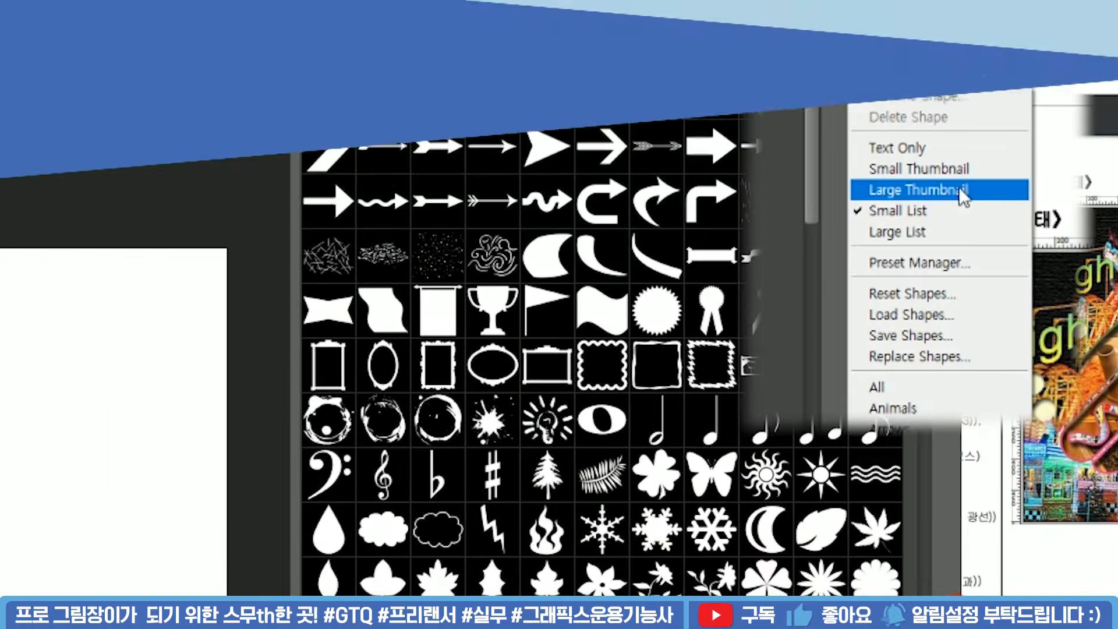
left_click(958, 186)
Browse the custom shape library down to its last shapes and close the picker.
scroll(680, 109, "down", 3)
scroll(680, 110, "down", 8)
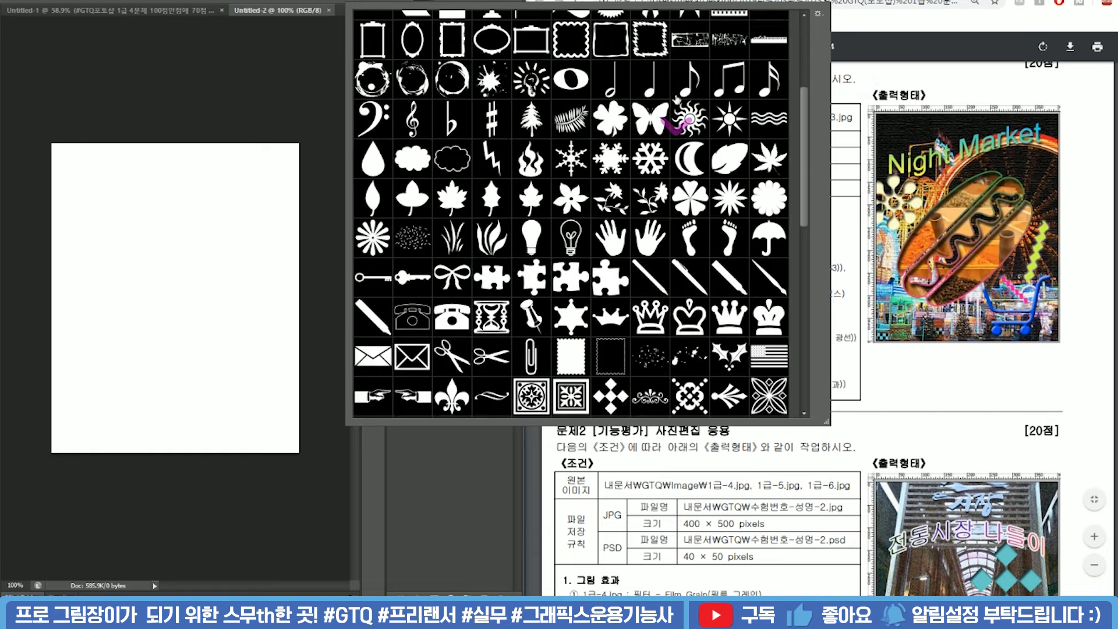
scroll(676, 86, "down", 8)
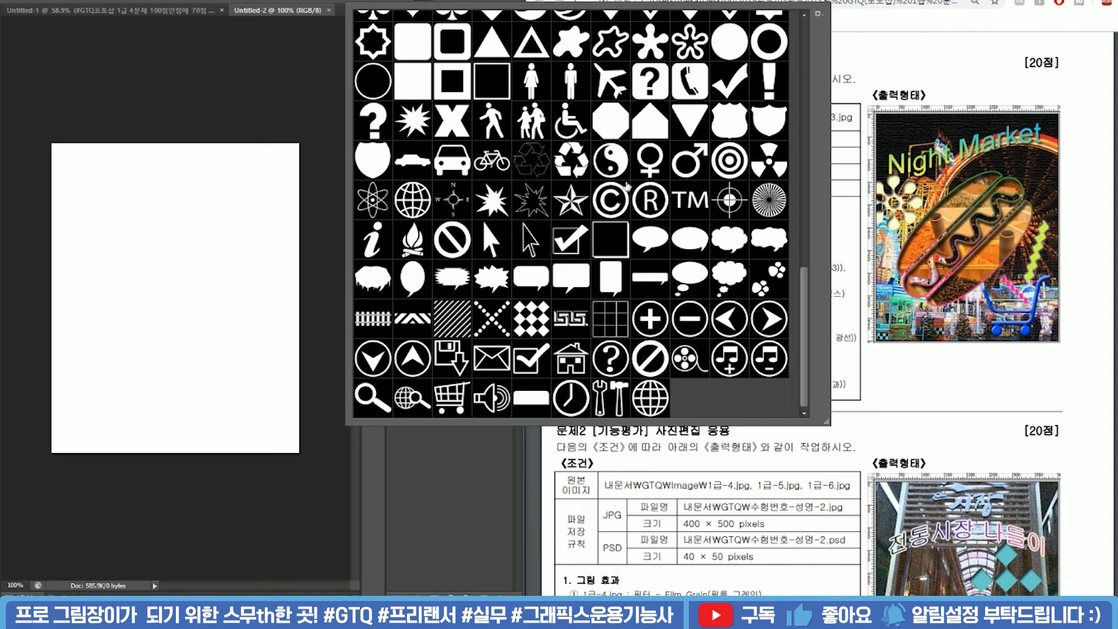
left_click(1023, 70)
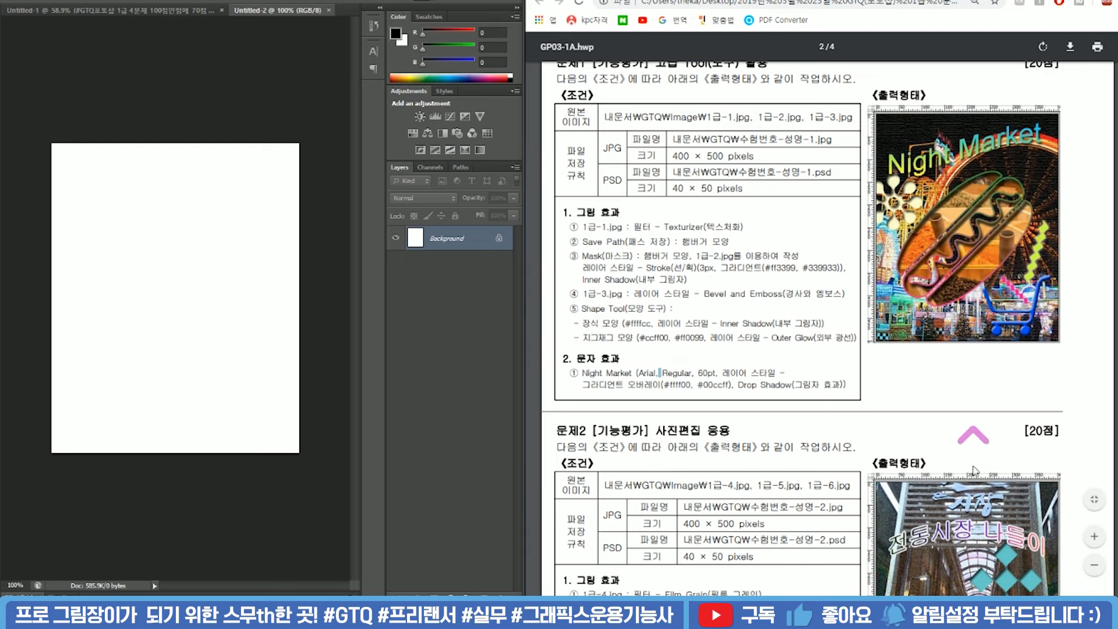
Highlight problem 1's score and look over problem 2's conditions in the exam sheet.
scroll(974, 466, "up", 1)
left_click(1046, 131)
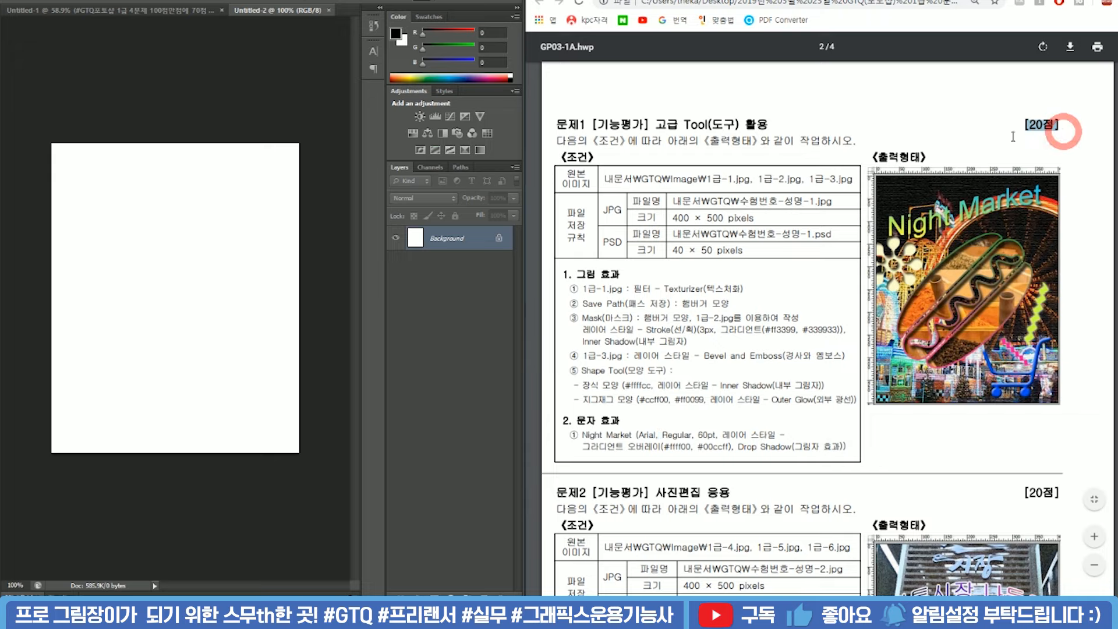
left_click(879, 243)
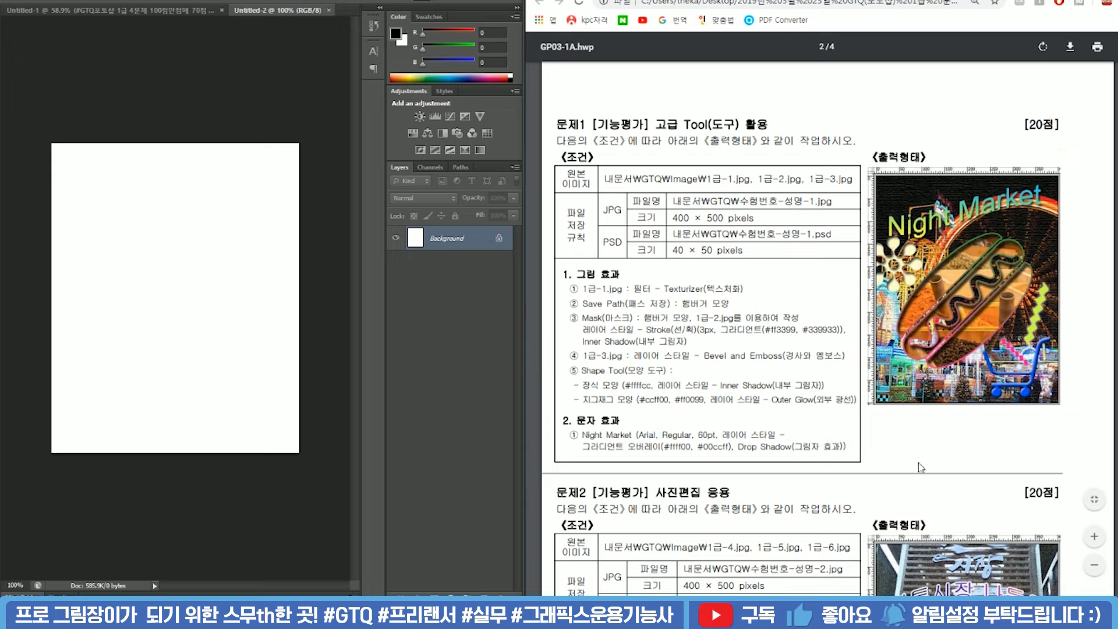
scroll(996, 258, "down", 4)
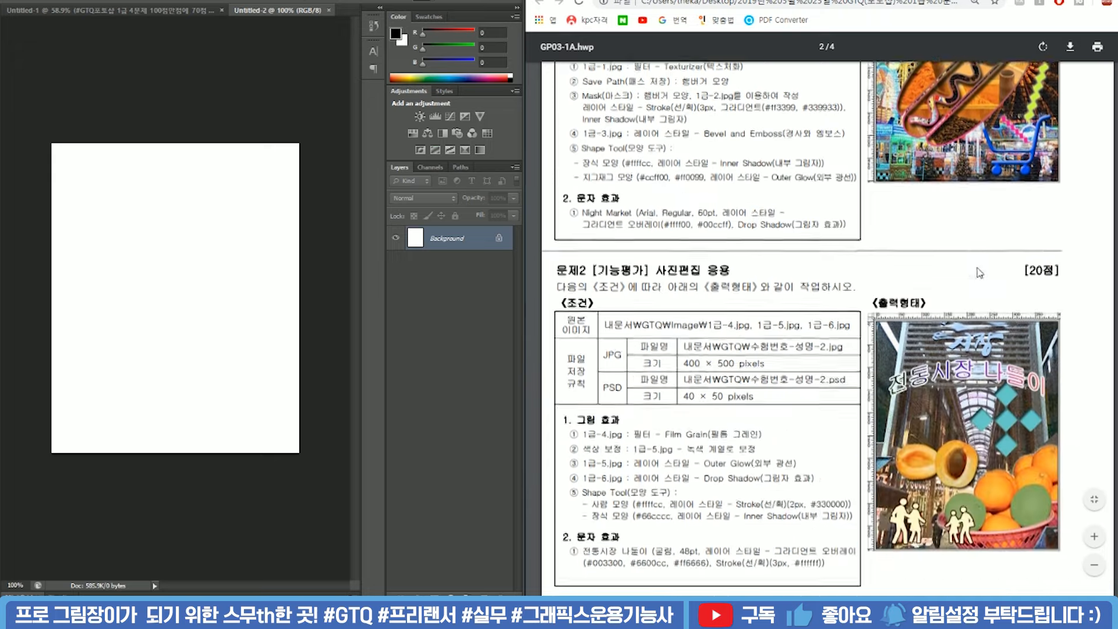
scroll(1002, 450, "up", 3)
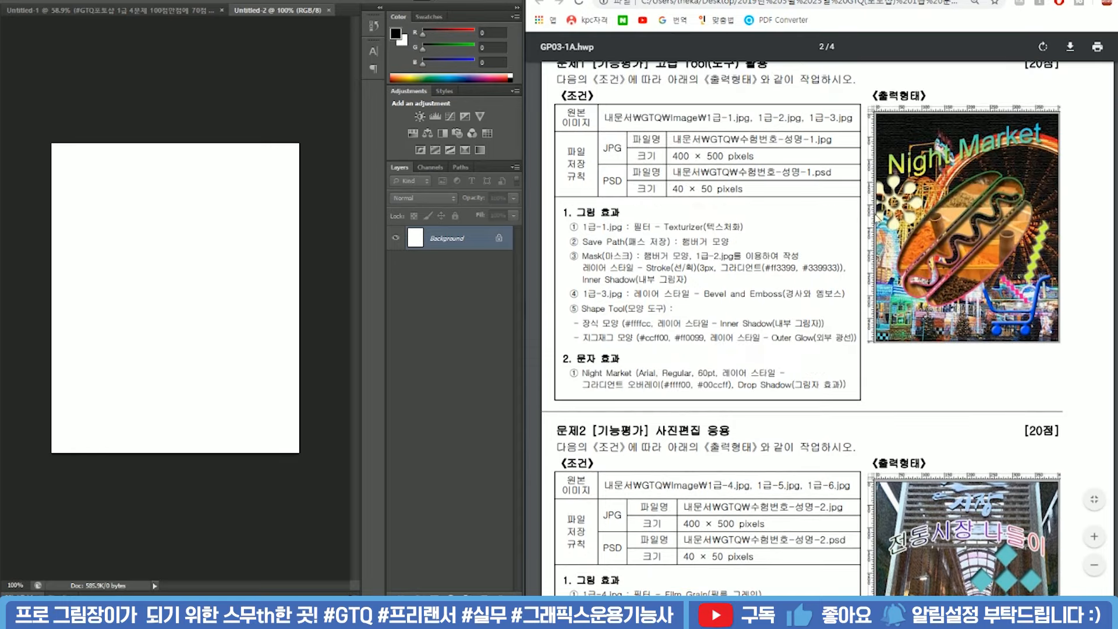
Highlight problem 1's Save Path hamburger condition and check the custom shape library for a ready-made hamburger shape.
left_click_drag(570, 240, 735, 256)
left_click(731, 238)
left_click(428, 1)
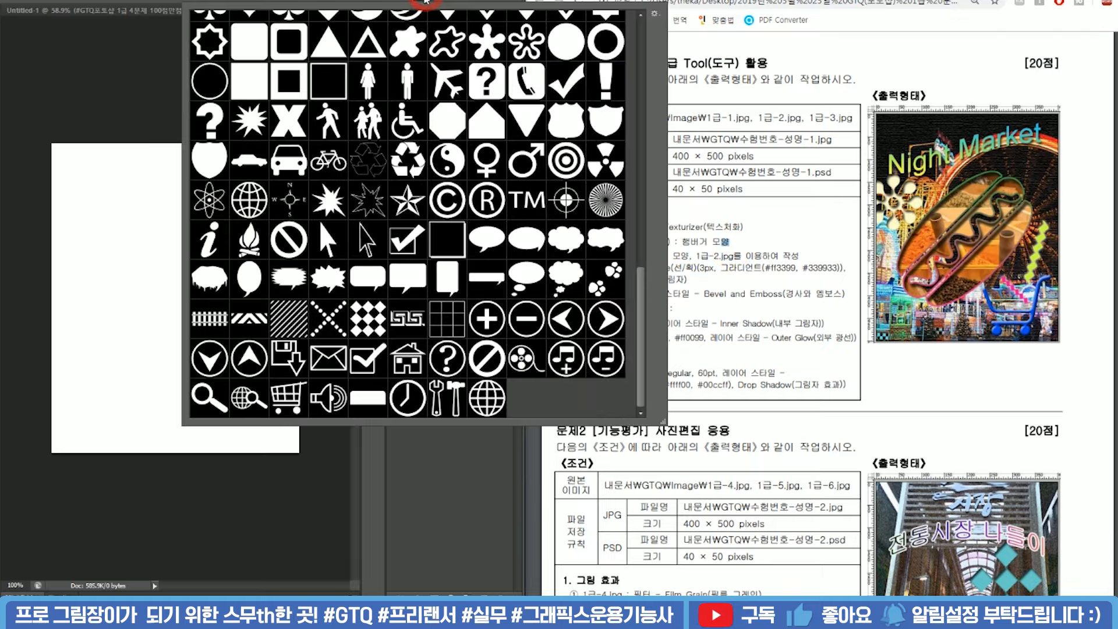
scroll(507, 237, "up", 2)
left_click_drag(644, 280, 662, 30)
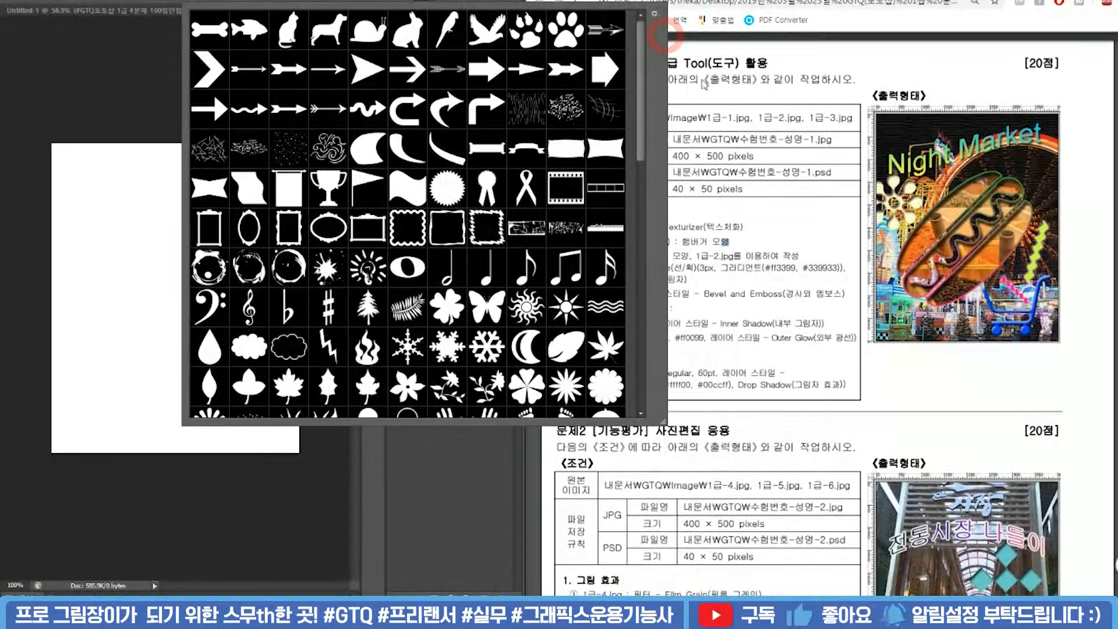
left_click(739, 96)
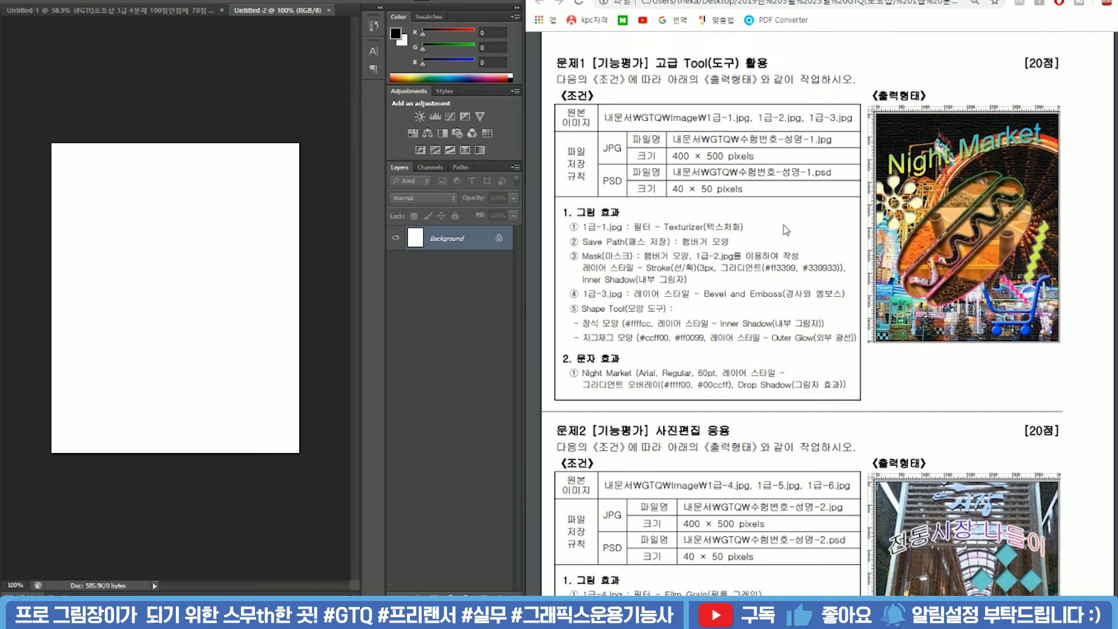
Enlarge the hot dog reference image and draw a rounded rectangle about 115 × 21 px with a 10 px radius on the canvas.
scroll(151, 261, "up", 3)
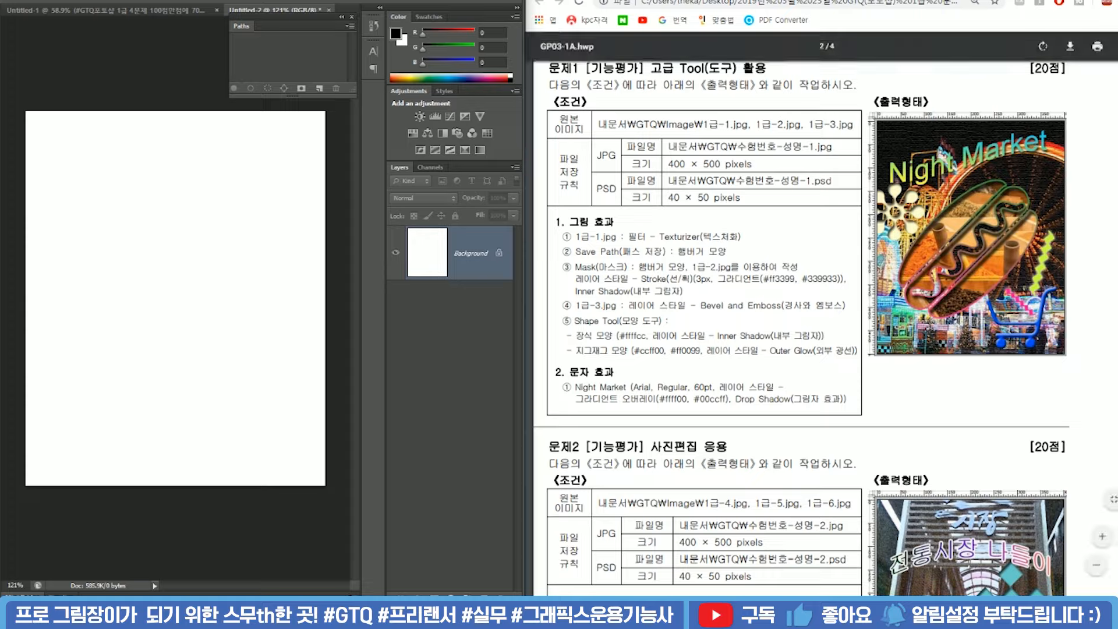
key("alt")
scroll(997, 282, "up", 4)
scroll(1002, 284, "down", 5)
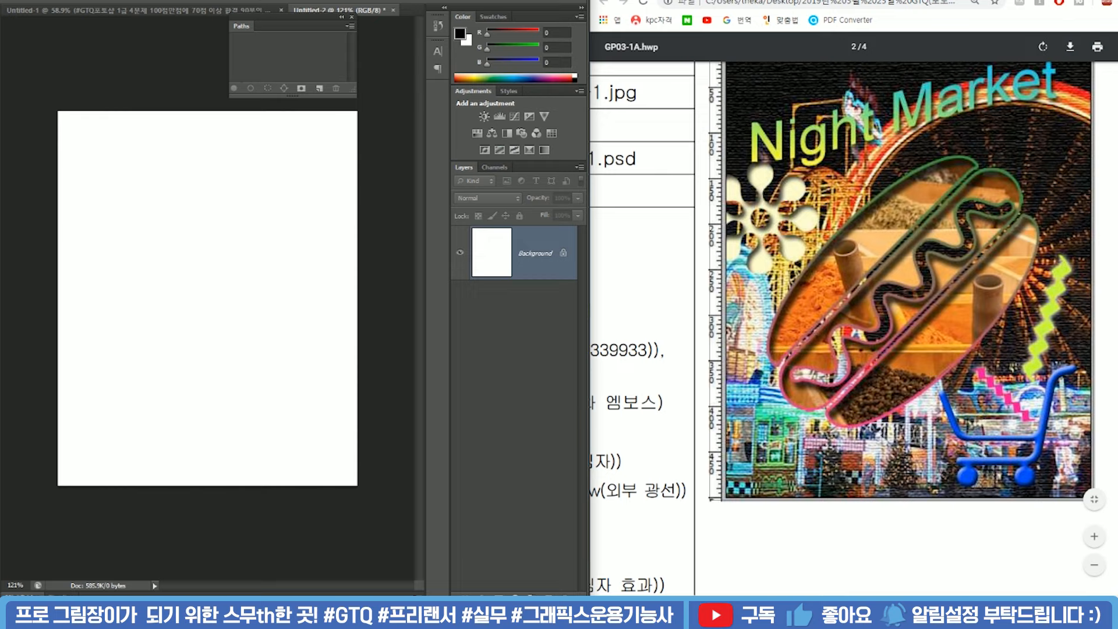
left_click(56, 175)
left_click_drag(105, 218, 191, 235)
left_click_drag(277, 313, 273, 313)
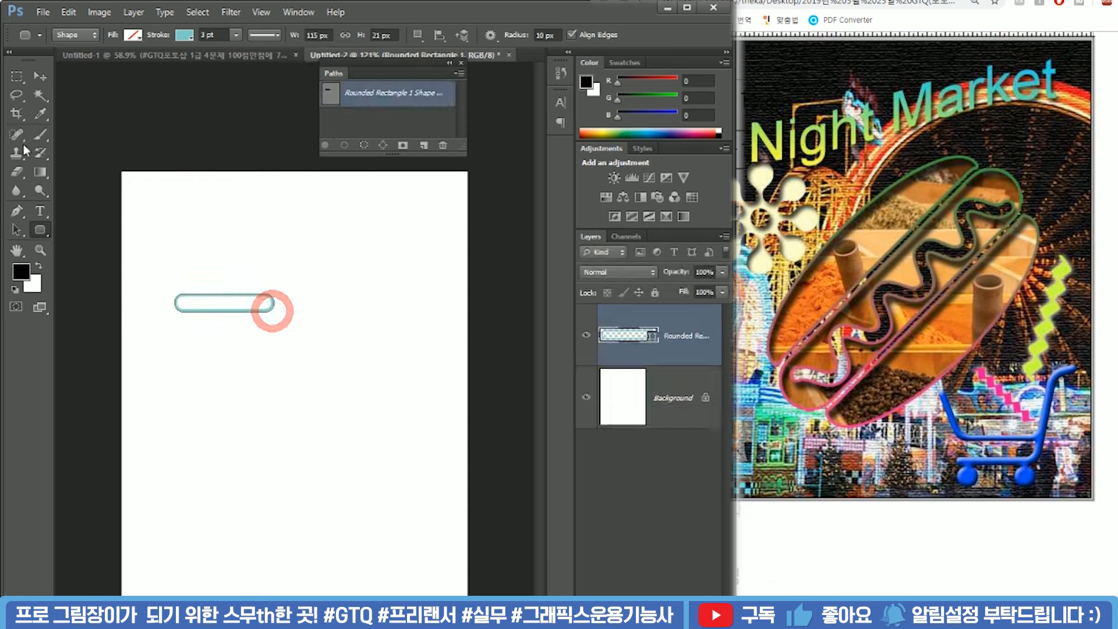
Fill the rounded rectangle with the recently used teal and remove its stroke.
left_click(133, 35)
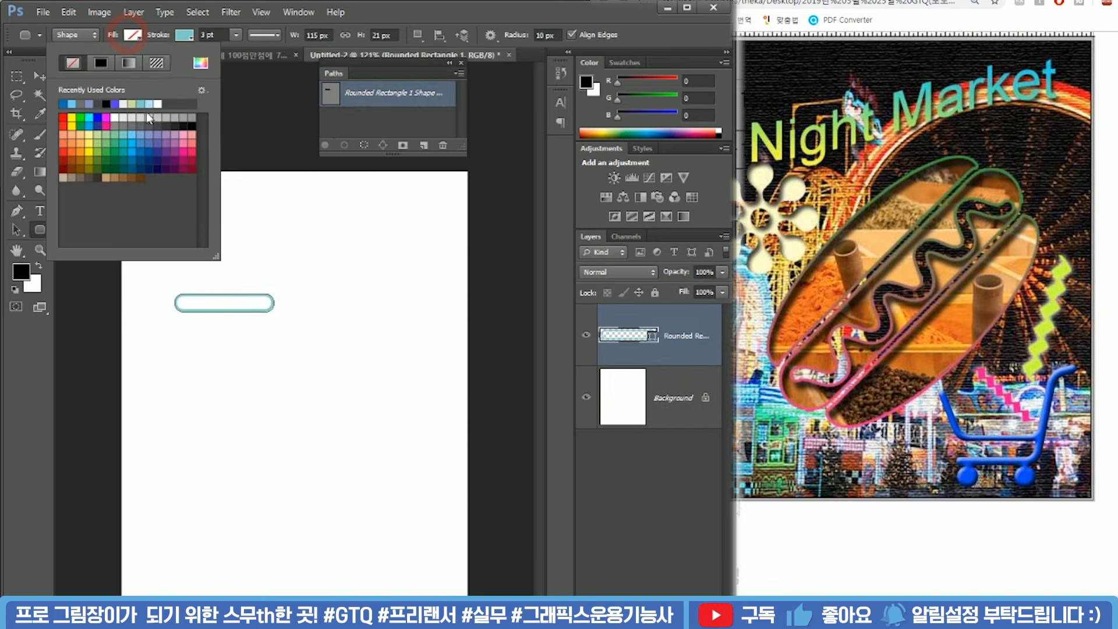
left_click(140, 103)
left_click(185, 35)
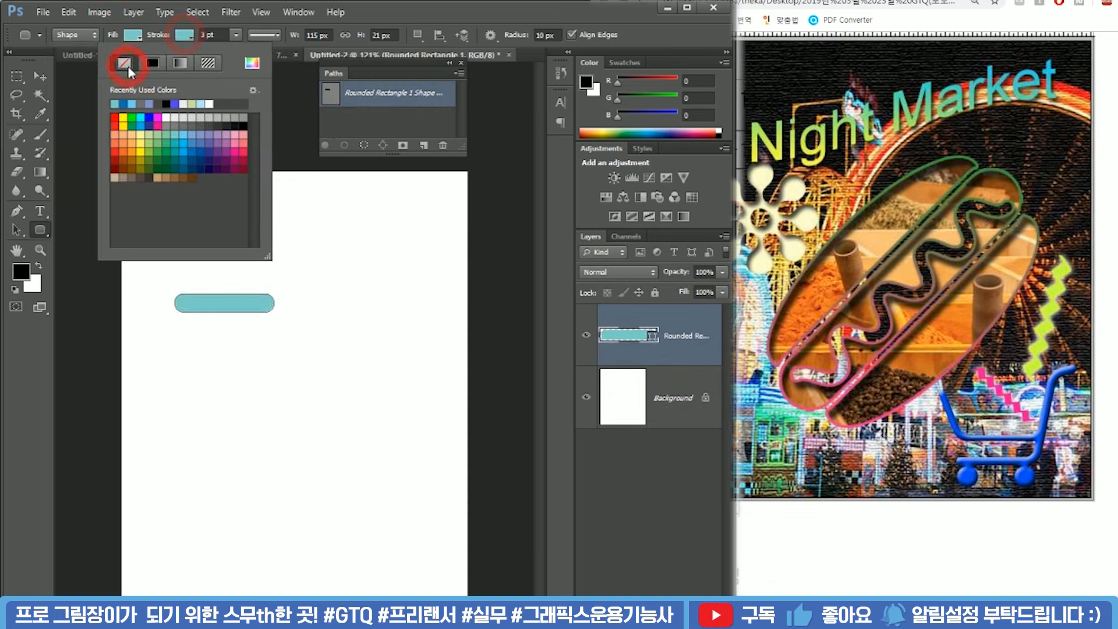
left_click(390, 14)
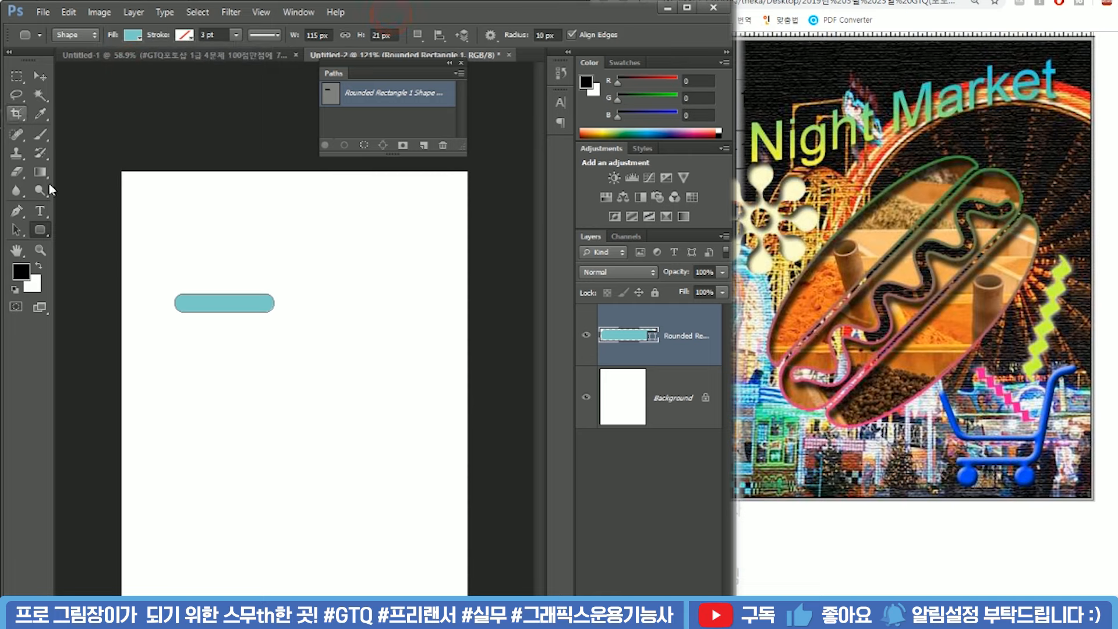
Scale the rounded rectangle proportionally to about 281 × 51 px and shift it slightly left.
left_click(16, 230)
left_click_drag(139, 289, 320, 357)
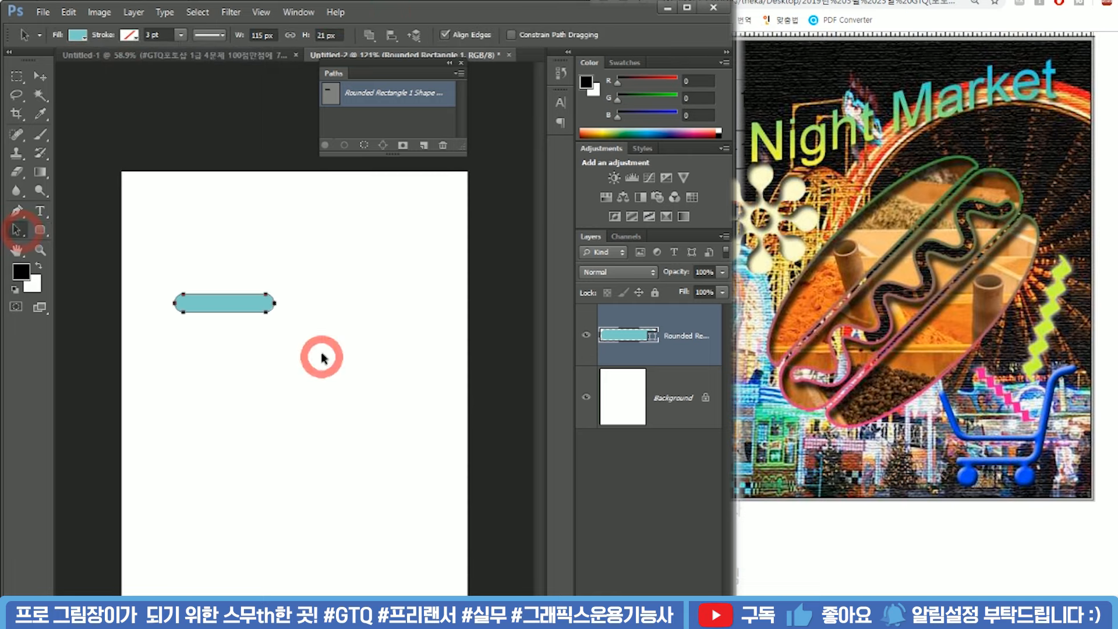
key("ctrl+t")
left_click_drag(272, 312, 418, 350)
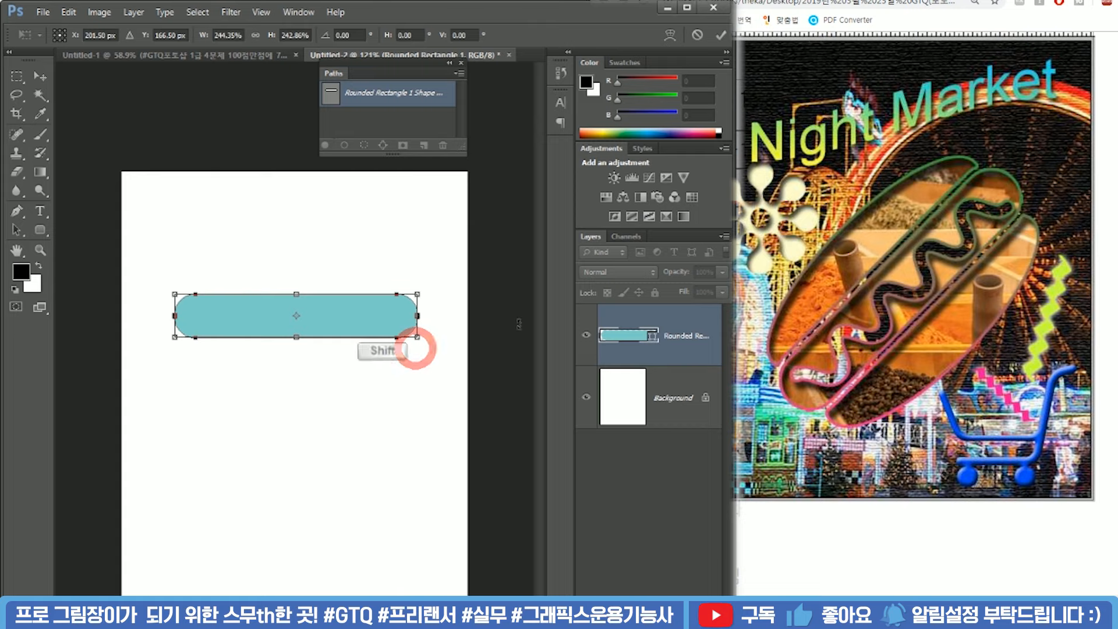
key("Return")
left_click_drag(351, 313, 321, 313)
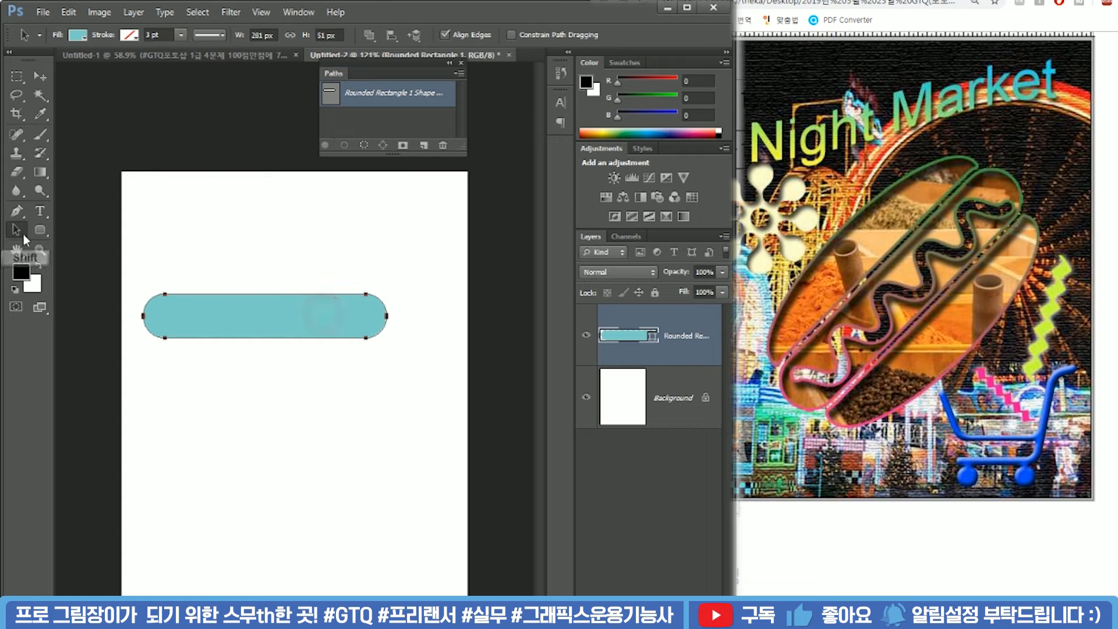
Stretch the right end of the rounded rectangle with the Direct Selection Tool until it is about 313 px wide.
key("shift+a")
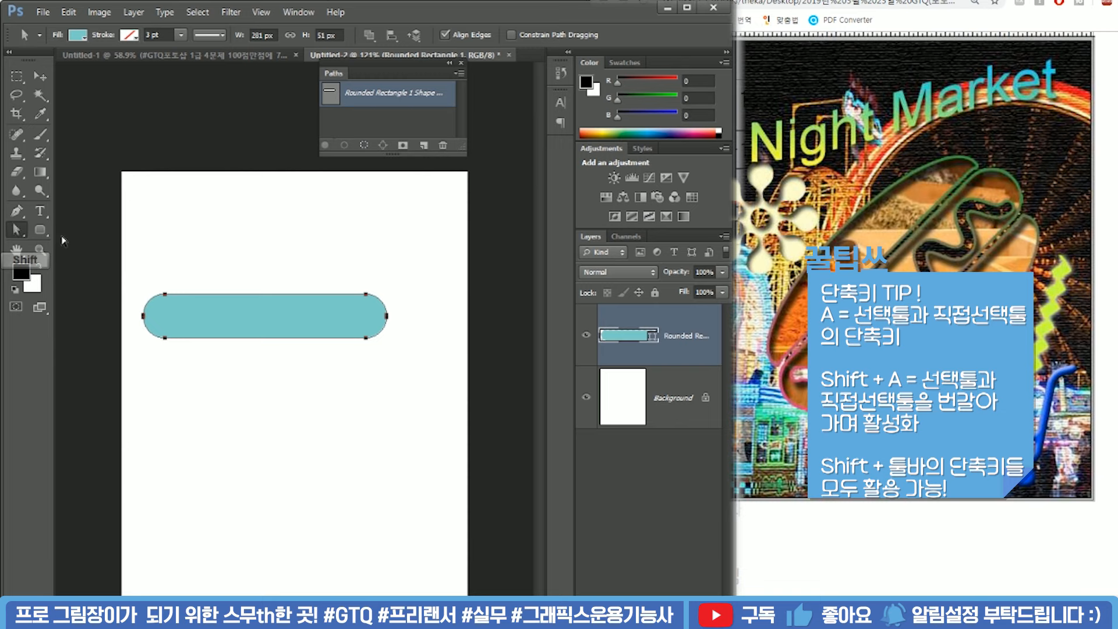
key("shift+a")
key("b")
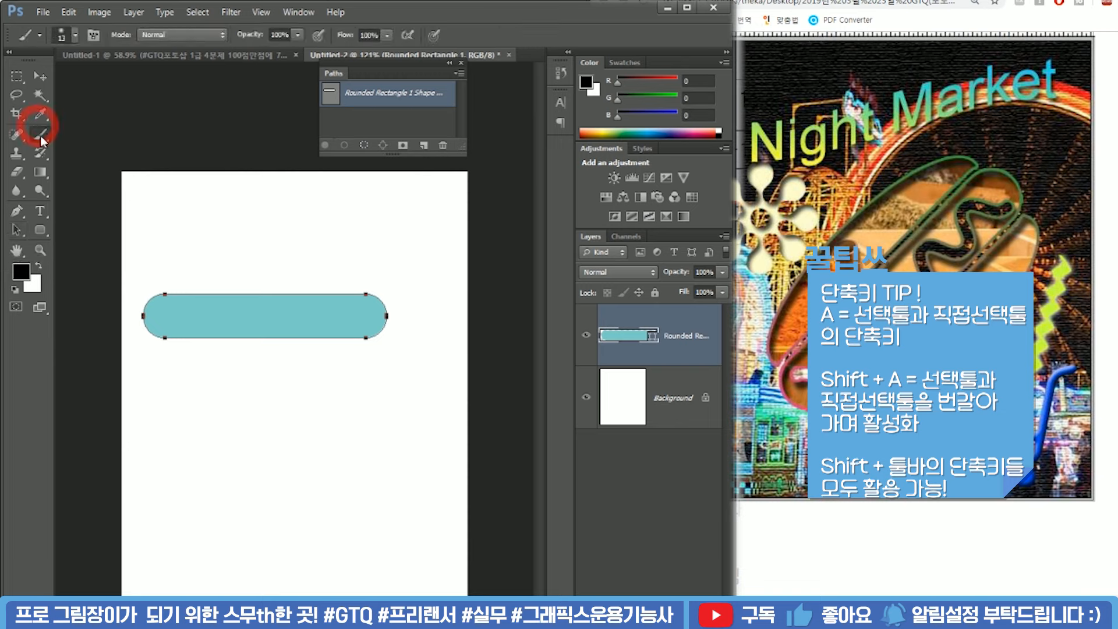
left_click(18, 233)
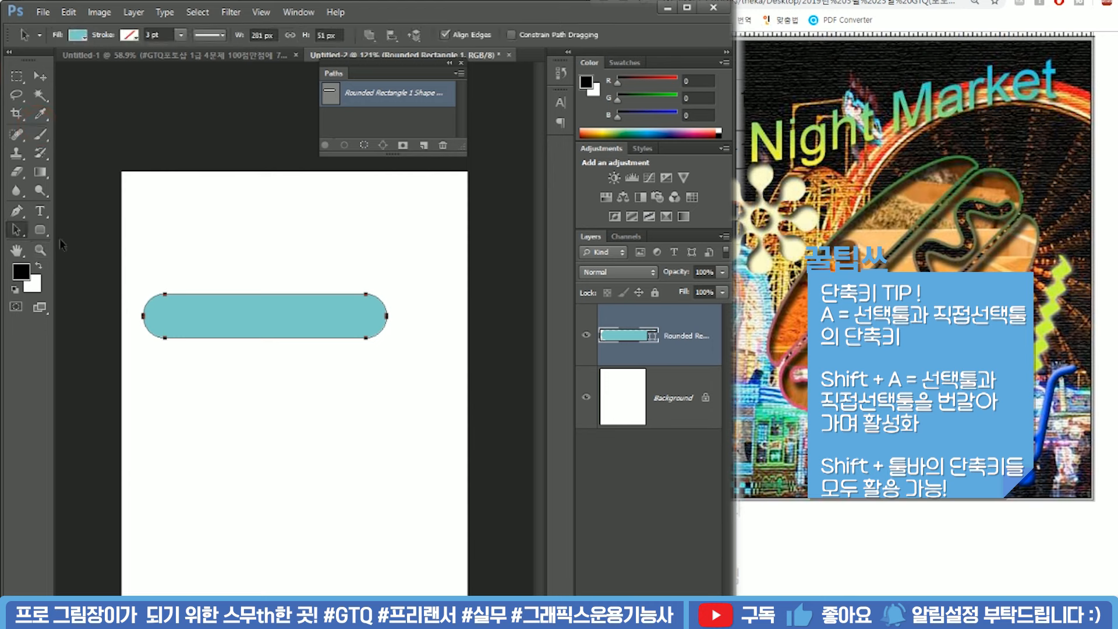
key("shift")
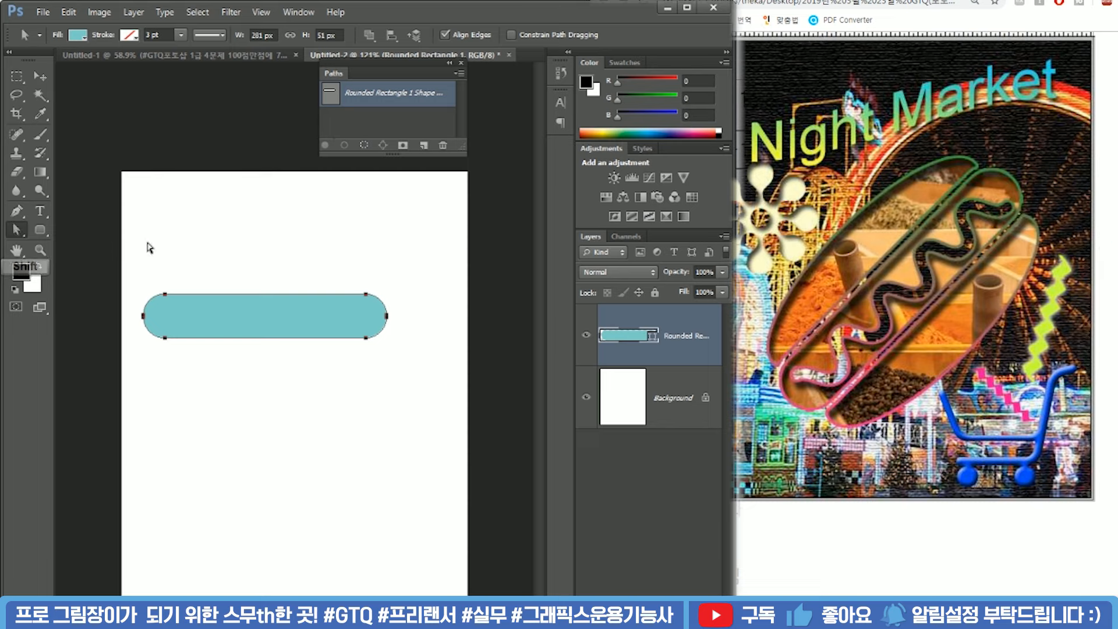
left_click_drag(329, 235, 437, 369)
left_click_drag(386, 317, 416, 319)
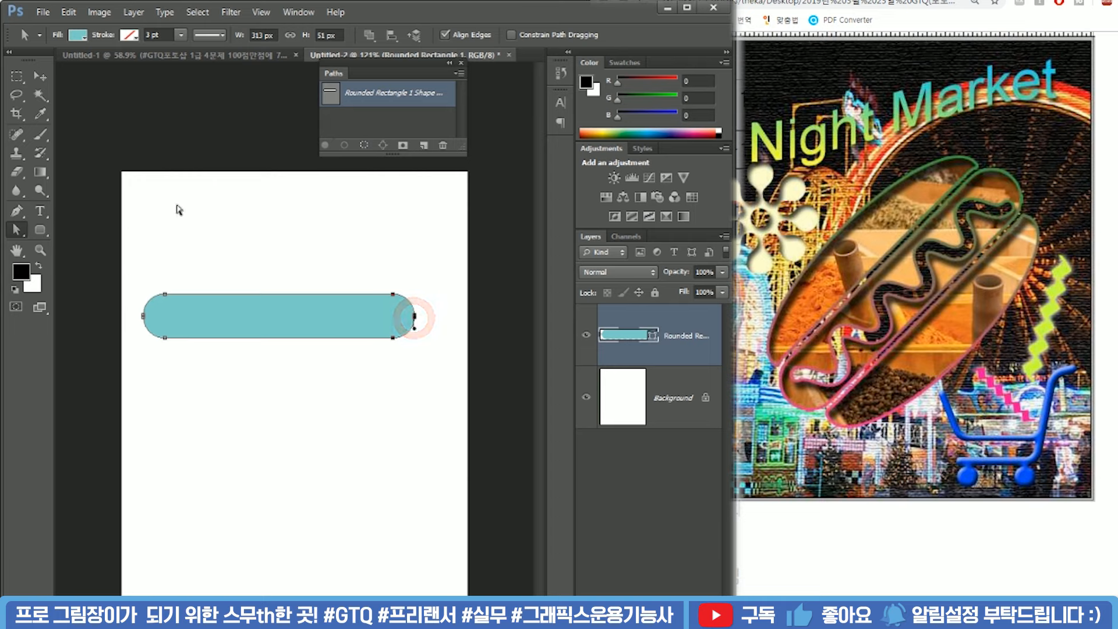
Set the Pen Tool to Combine Shapes and draw the upper bun's nearly flat bottom edge just above the rounded rectangle.
key("p")
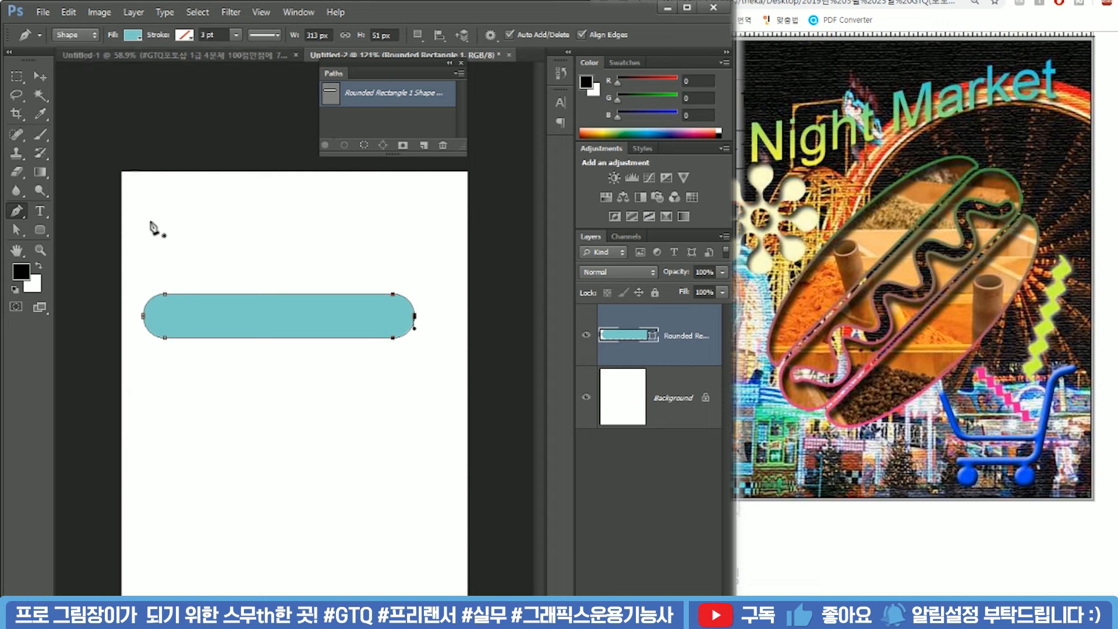
left_click(420, 35)
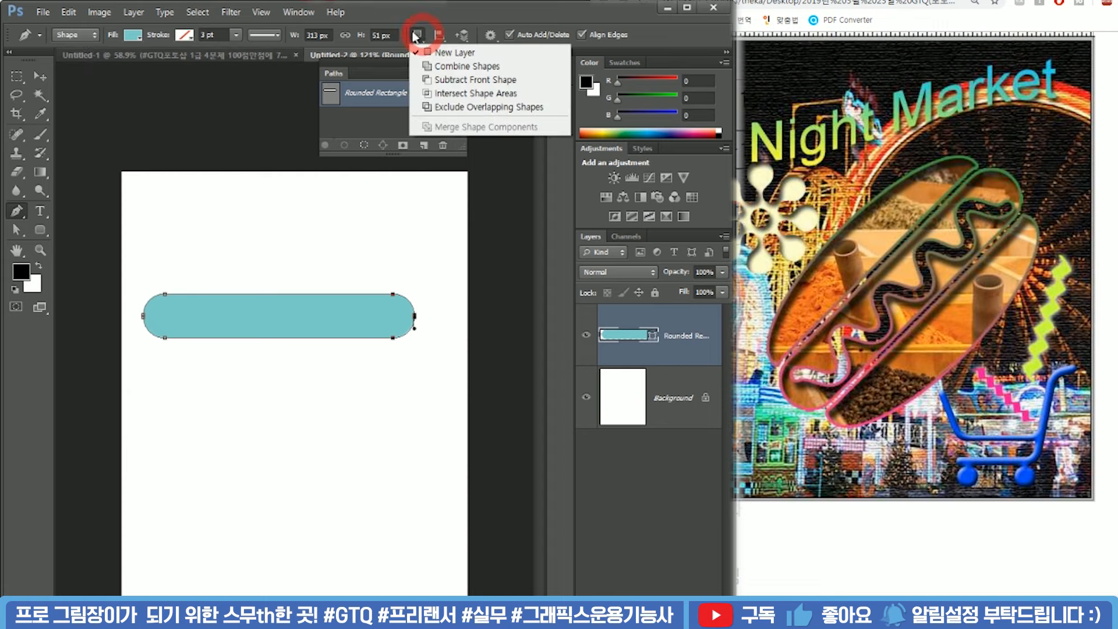
left_click(469, 67)
left_click_drag(150, 289, 166, 285)
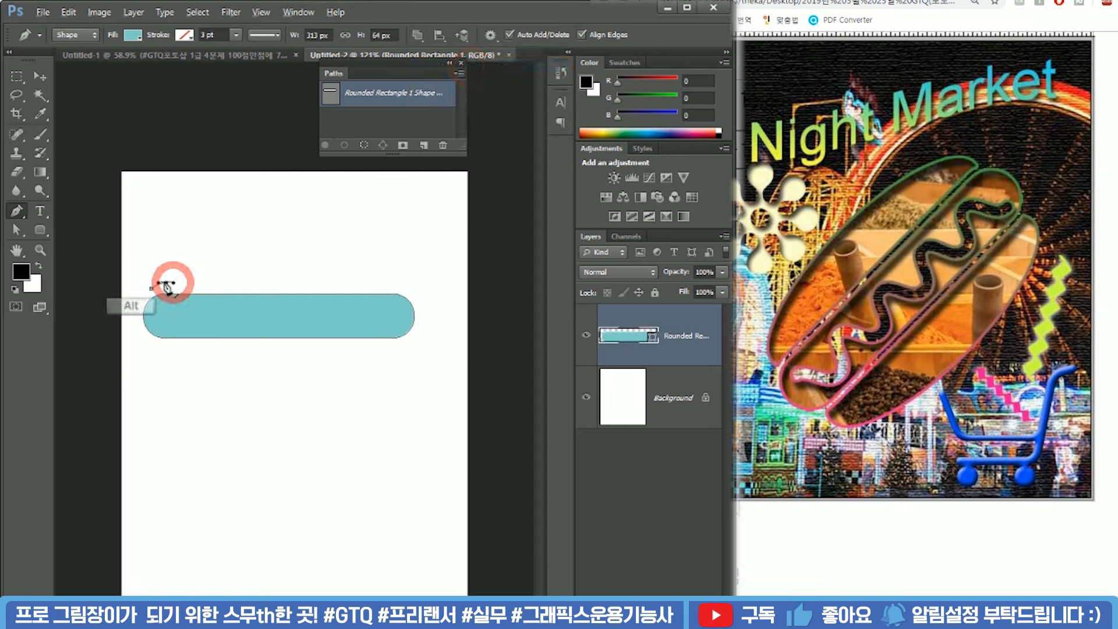
left_click(395, 283)
left_click_drag(409, 292, 412, 290)
Draw the upper bun's domed top with curved segments and close the outline at its starting point.
left_click_drag(356, 242, 305, 232)
left_click(305, 231, "ctrl")
left_click(356, 243, "alt")
left_click_drag(180, 243, 89, 266)
left_click(90, 267, "ctrl")
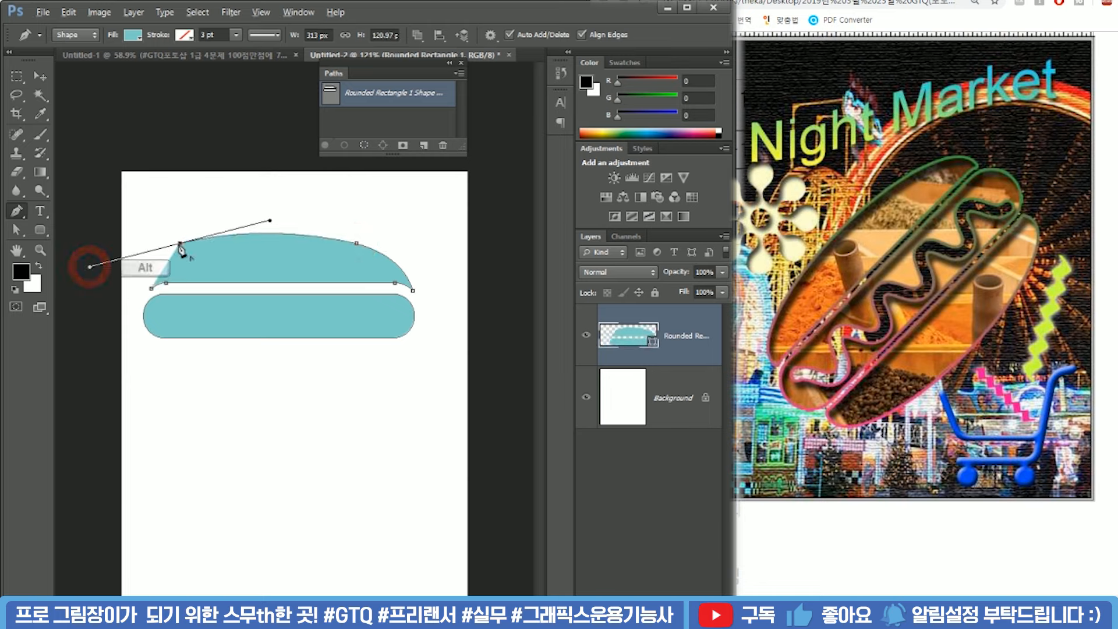
left_click(180, 243, "alt")
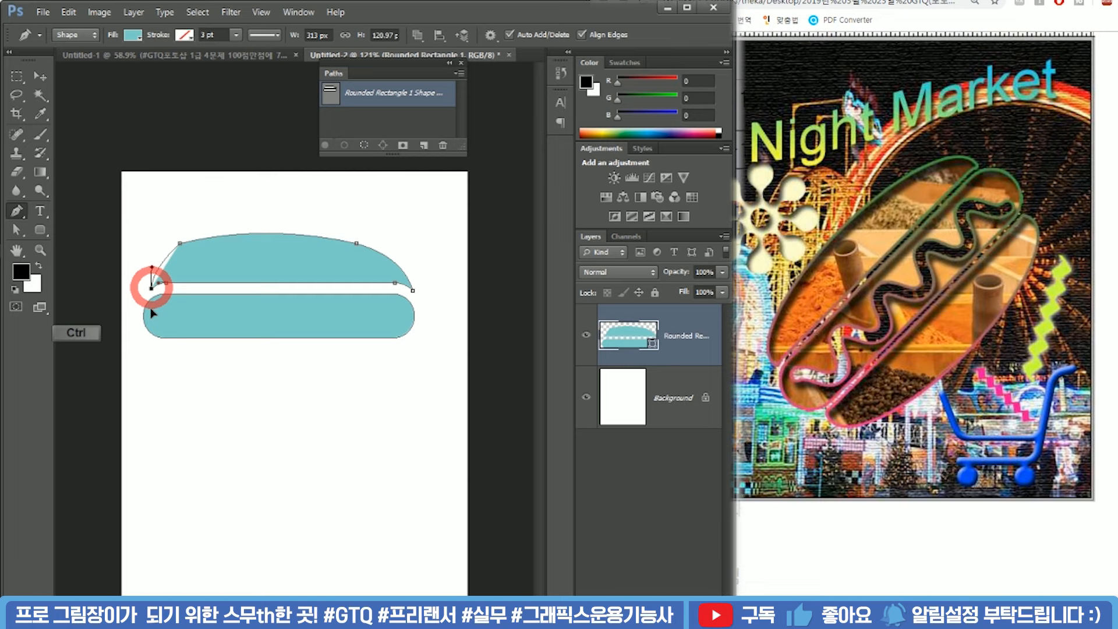
left_click(146, 315, "ctrl")
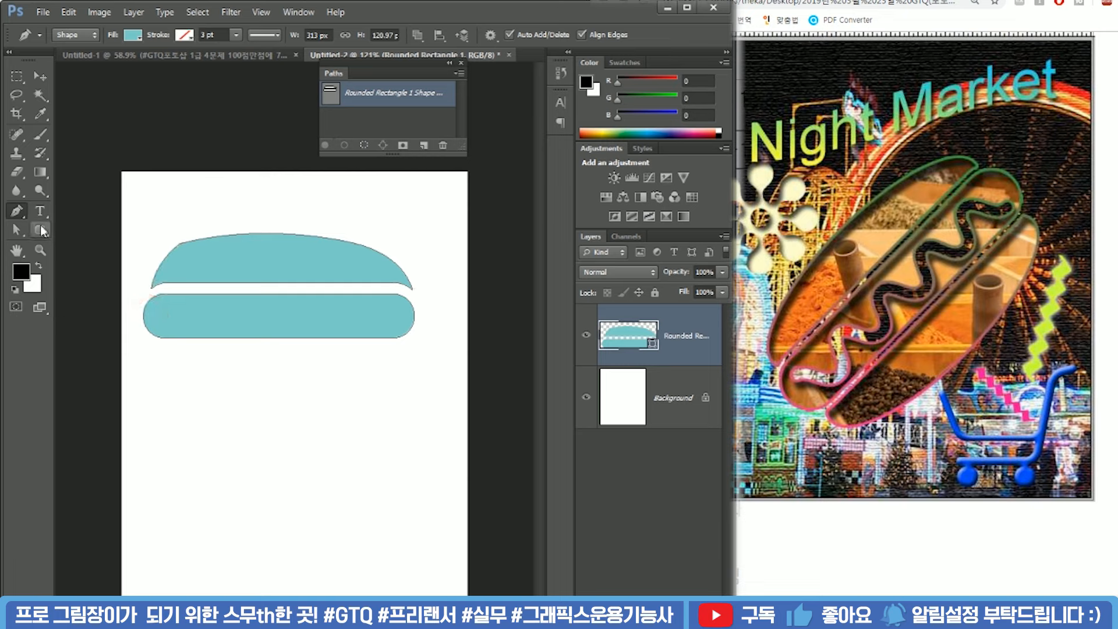
Smooth the upper bun's left shoulder by repositioning its anchor point with the Direct Selection Tool.
key("a")
left_click(186, 251)
left_click_drag(187, 250, 280, 222)
left_click(183, 227)
left_click(194, 246)
left_click(356, 241)
left_click(387, 225)
left_click(194, 246)
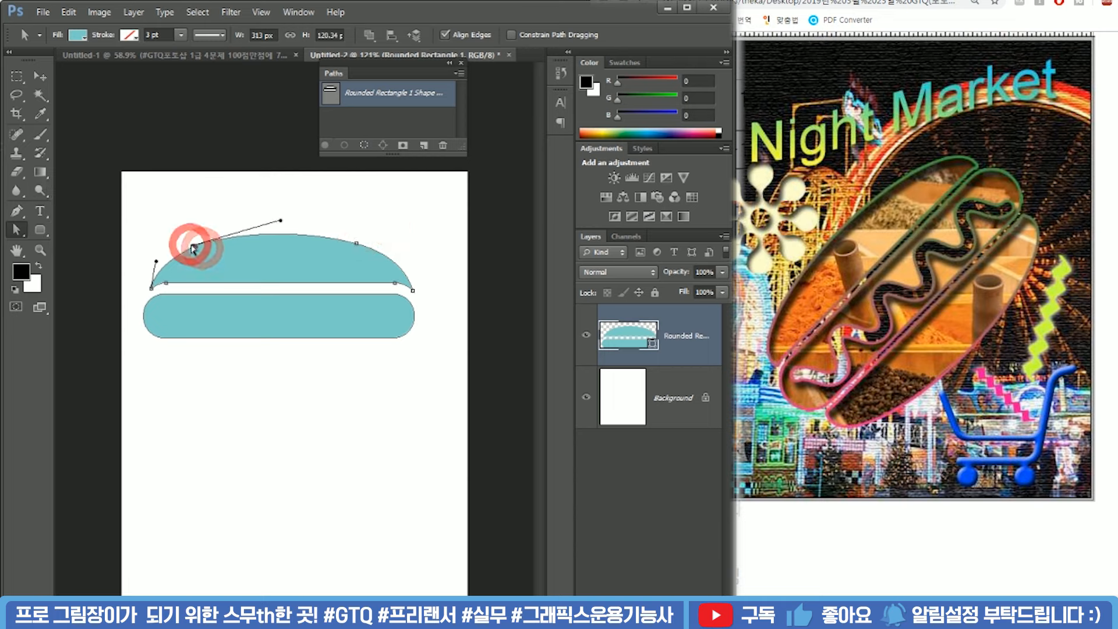
Refine the curve at the upper bun's left tip and place a copy of the bun below the rounded rectangle.
left_click_drag(157, 260, 162, 255)
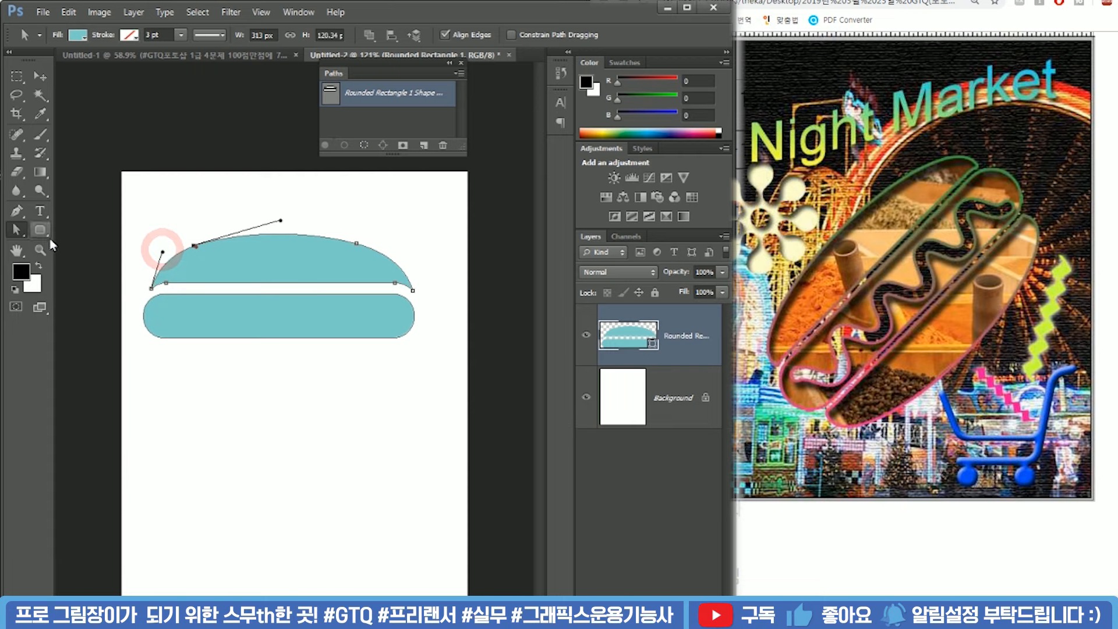
left_click(192, 194)
left_click(279, 240)
left_click_drag(295, 250, 296, 371)
key("ctrl")
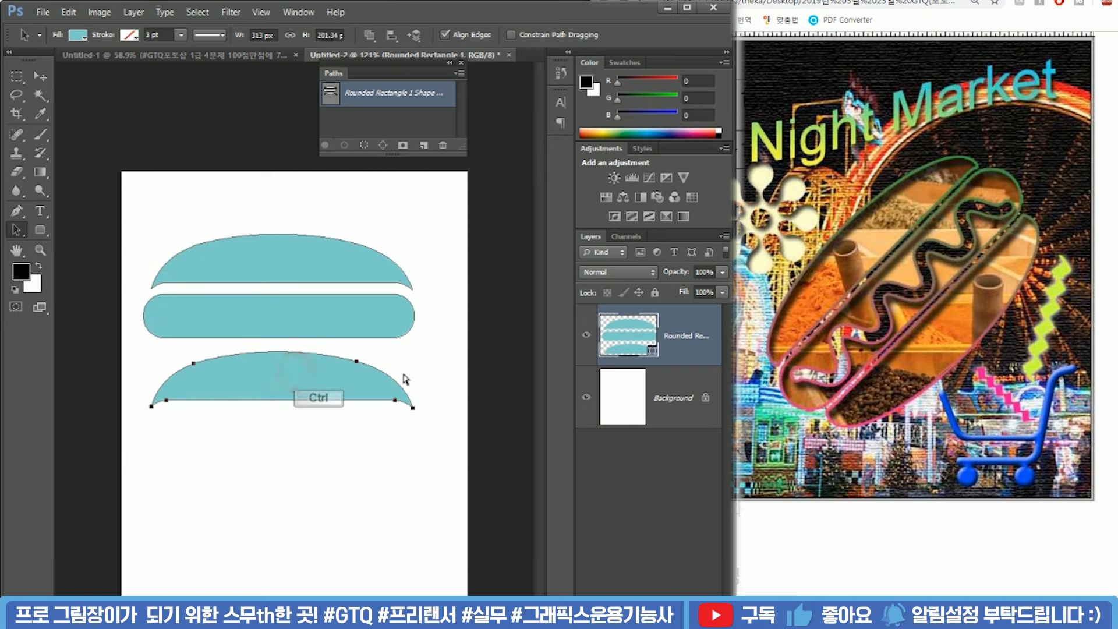
key("ctrl+t")
left_click_drag(413, 352, 155, 406)
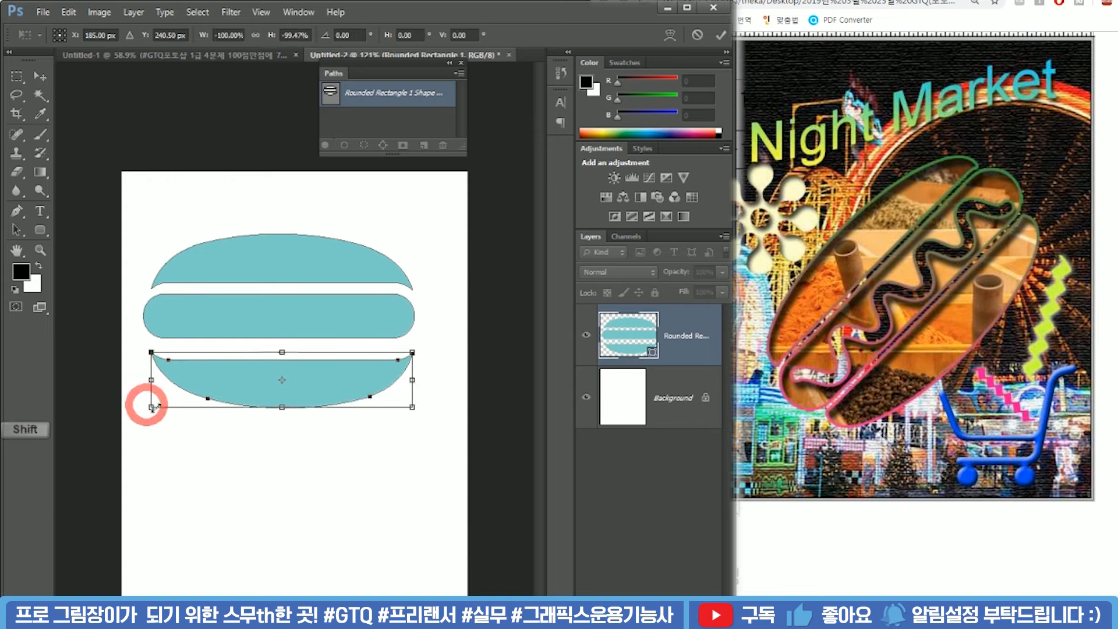
key("Escape")
Flip the copied bun vertically and move it up beneath the rounded rectangle.
key("ctrl+t")
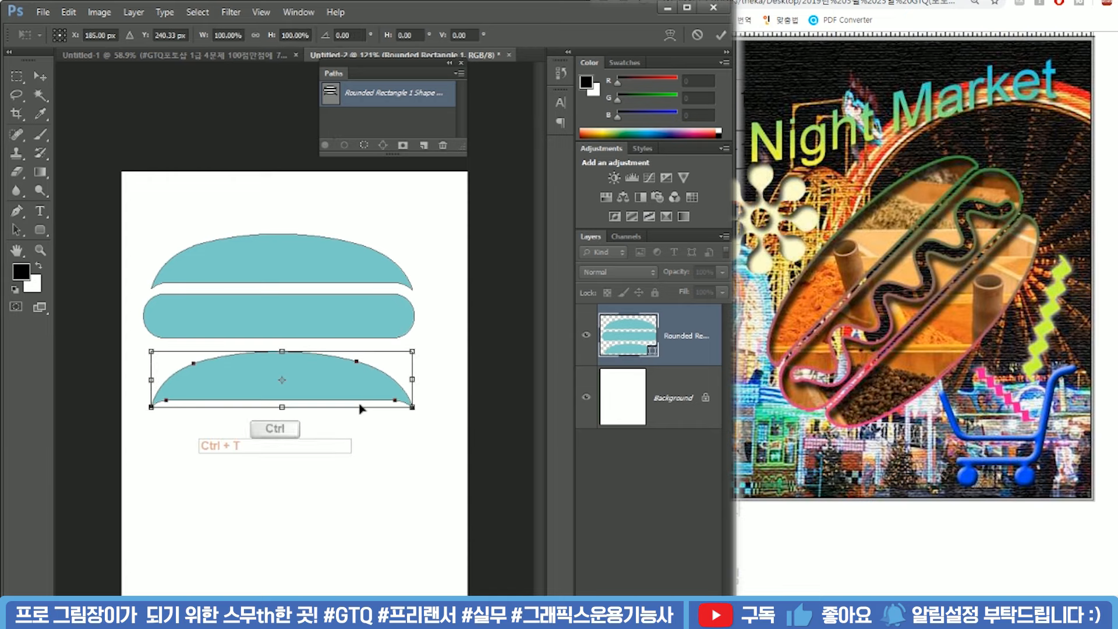
right_click(361, 407)
left_click(402, 620)
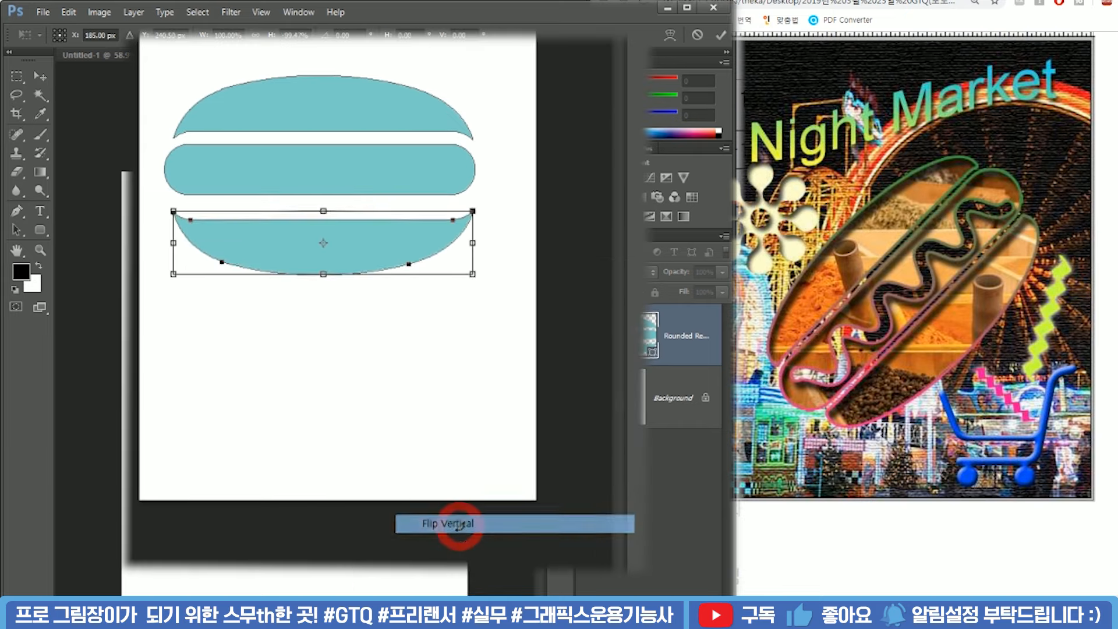
left_click_drag(348, 376, 361, 370)
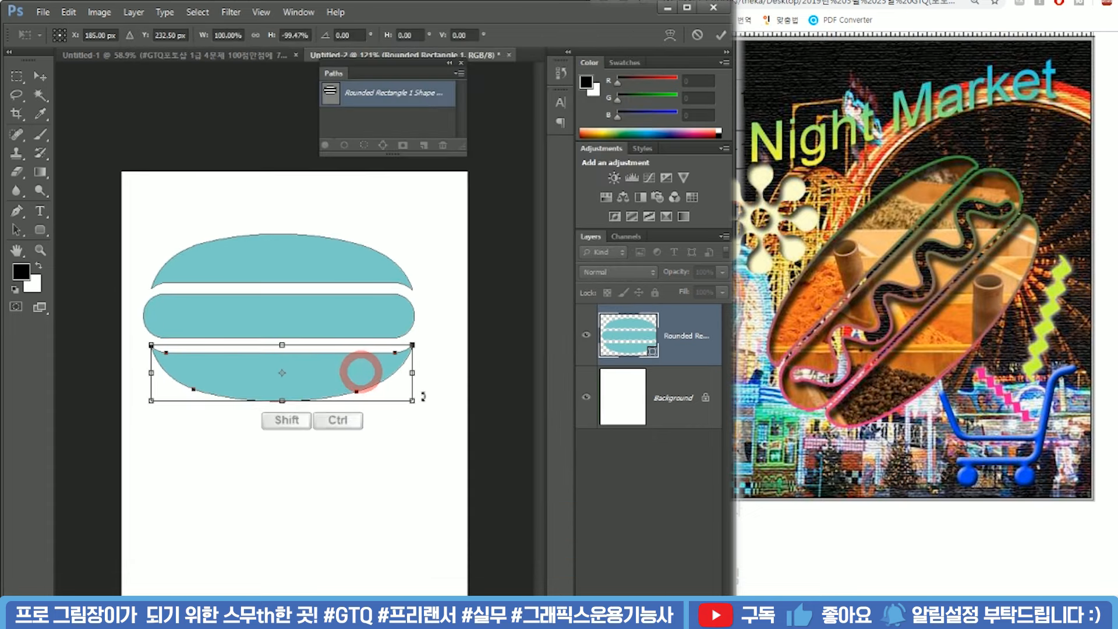
key("Return")
Move the lower bun closer to the rounded rectangle until the whole shape is about 189 px tall, then deselect it.
key("alt")
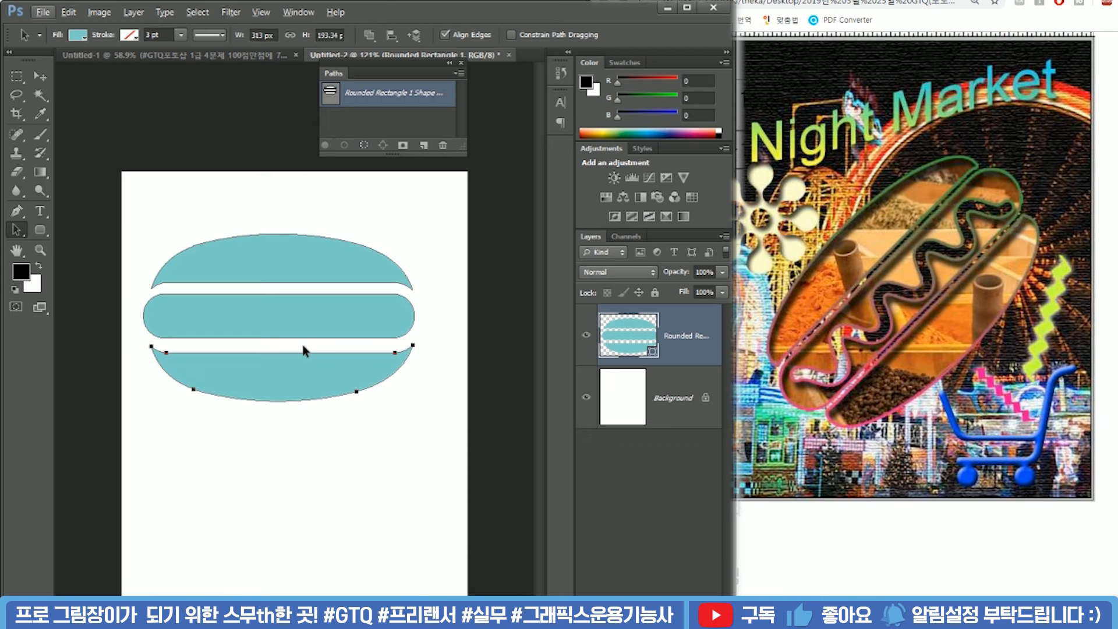
scroll(303, 350, "up", 1)
left_click(360, 420)
left_click(370, 367, "ctrl+shift")
left_click_drag(371, 368, 373, 366)
left_click(444, 419)
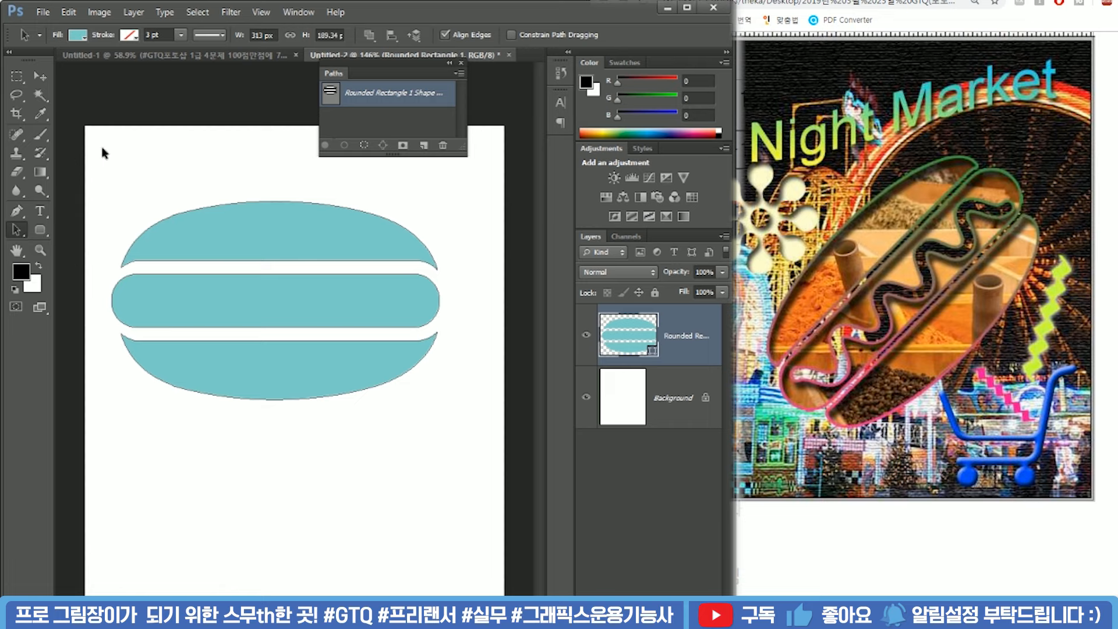
Choose the waves custom shape, set it to Subtract Front Shape, and draw it in the right half of the rounded rectangle.
left_click(44, 232)
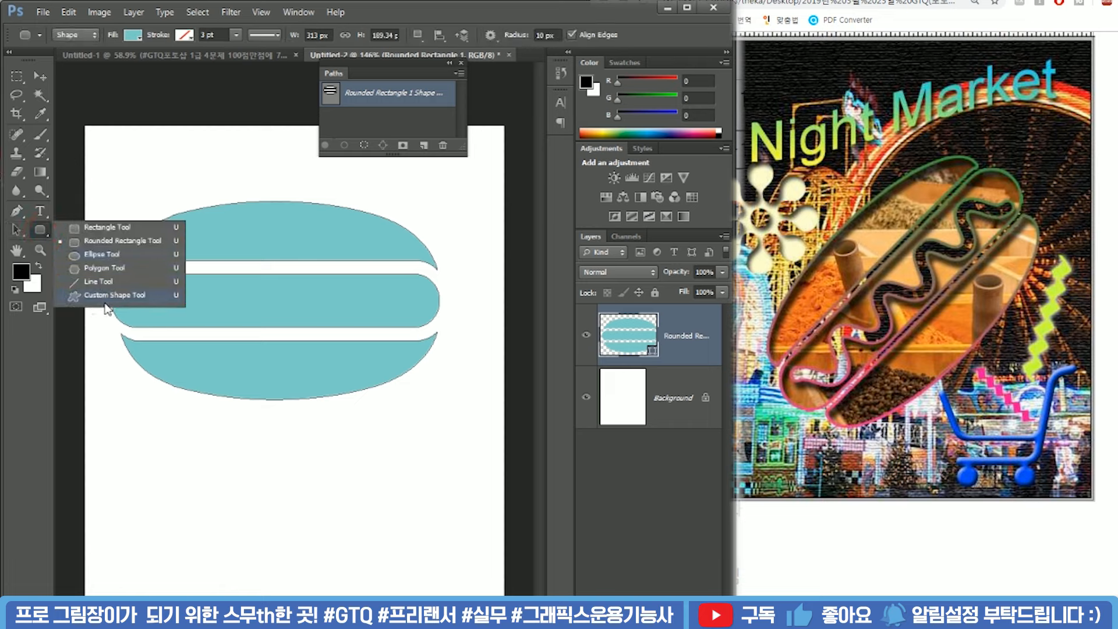
left_click(102, 300)
left_click(543, 36)
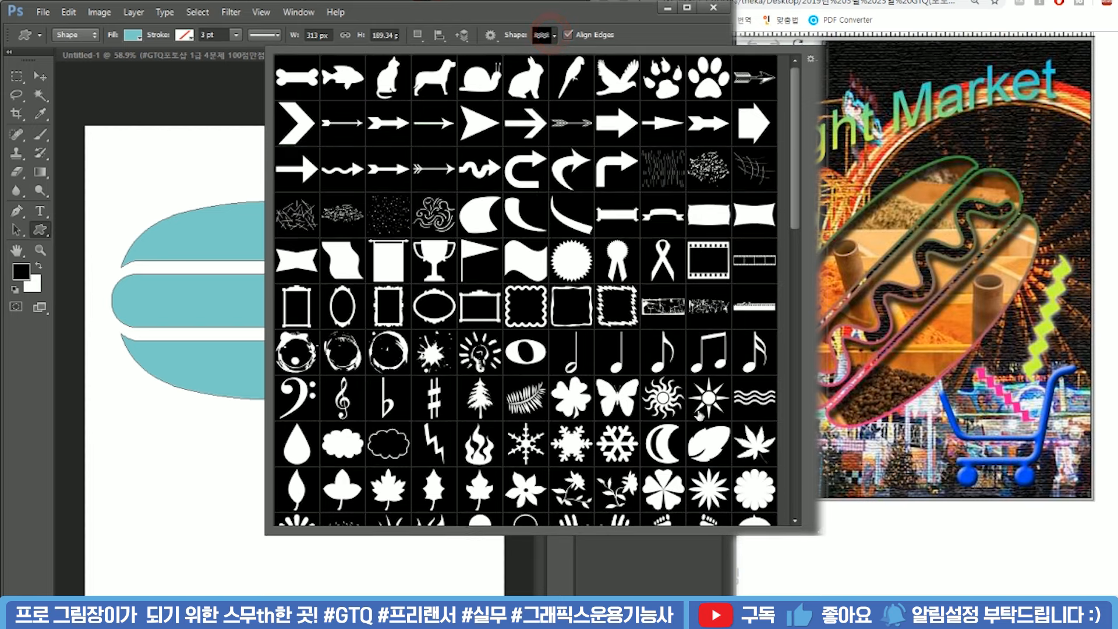
scroll(631, 266, "down", 2)
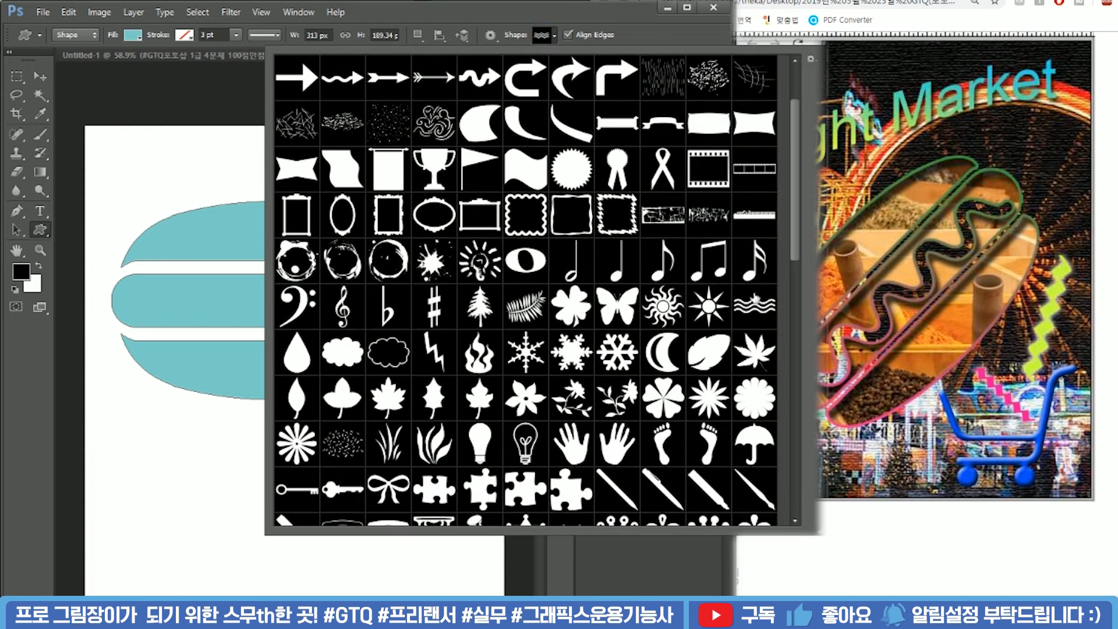
left_click(770, 306)
left_click(418, 35)
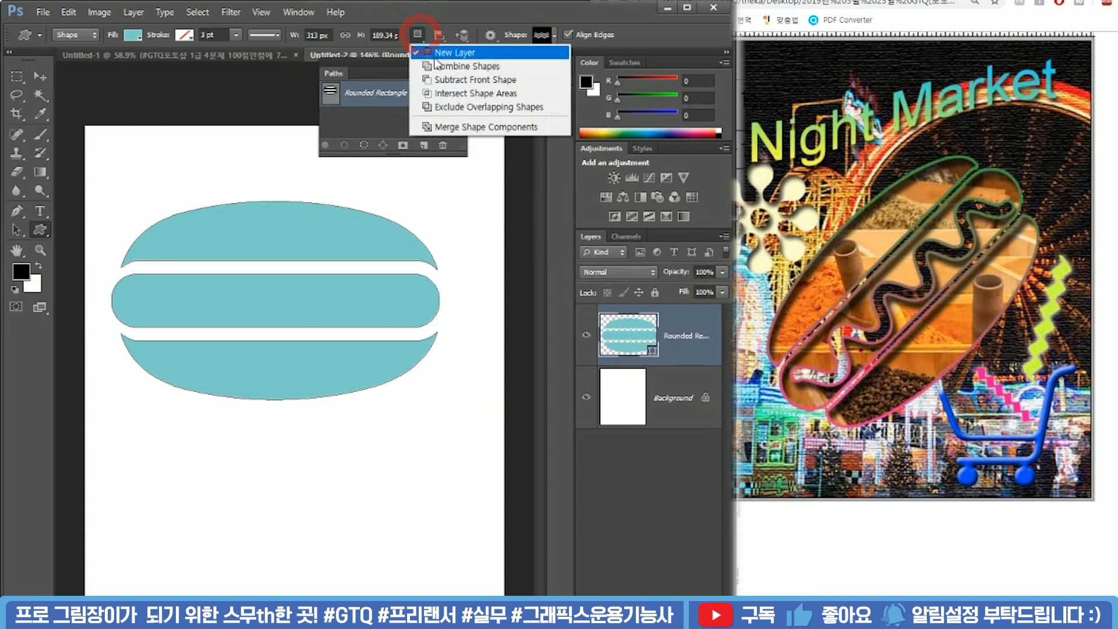
left_click(453, 80)
left_click_drag(276, 285, 369, 324)
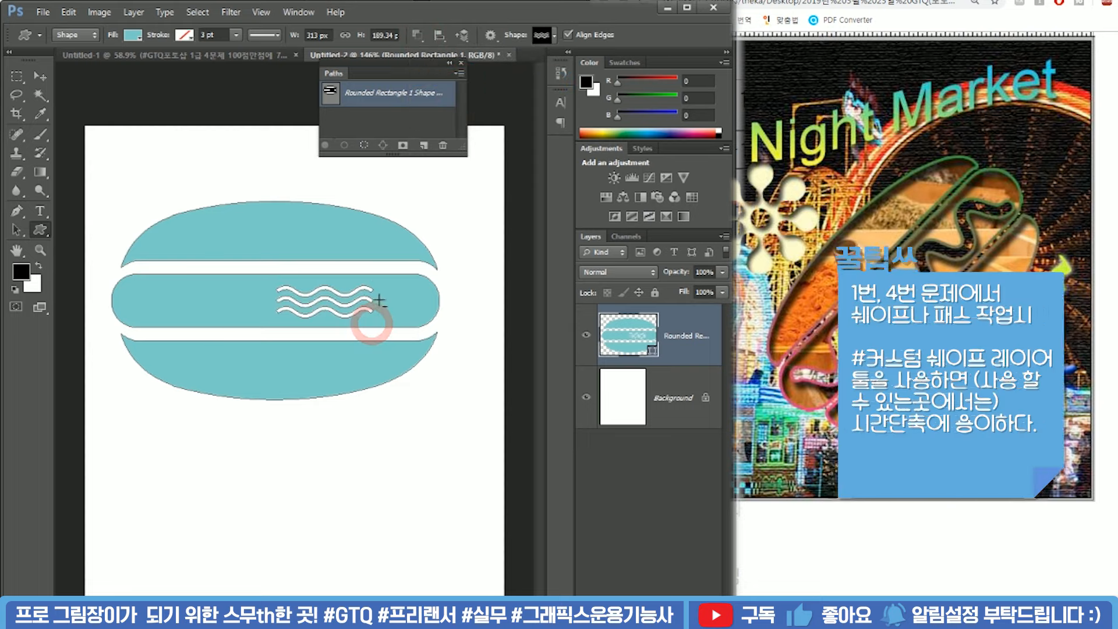
Move the wave paths off the canvas above the buns and delete the lower two, keeping only the top wave.
left_click(16, 229)
left_click(290, 310)
left_click(359, 409)
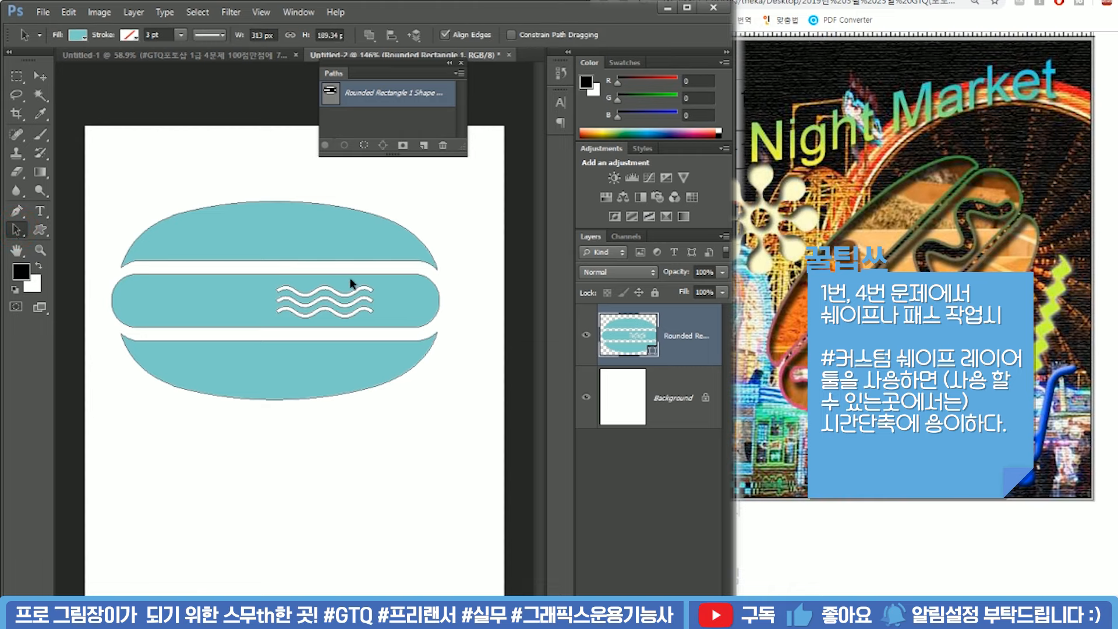
left_click(282, 247, "ctrl")
left_click(361, 209, "ctrl")
left_click(325, 330, "ctrl")
left_click(389, 227, "ctrl")
left_click_drag(335, 344, 412, 492)
left_click_drag(351, 552, 367, 247)
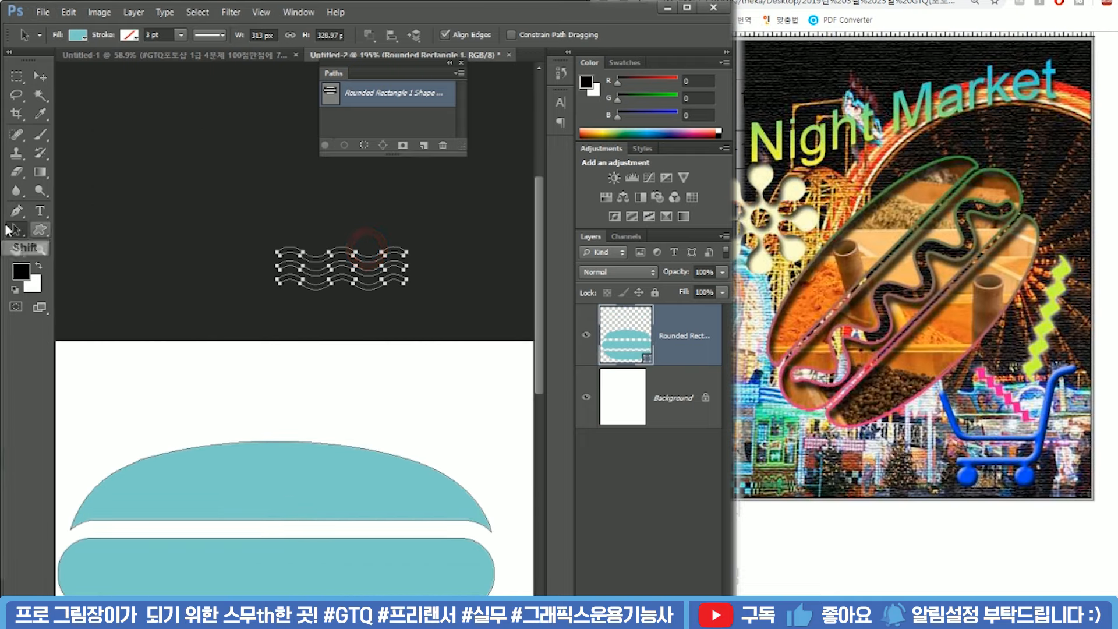
left_click_drag(240, 304, 469, 256)
key("Delete")
Scale the remaining wave to about 129% of its width and increase its height.
left_click_drag(232, 204, 467, 307)
key("ctrl+t")
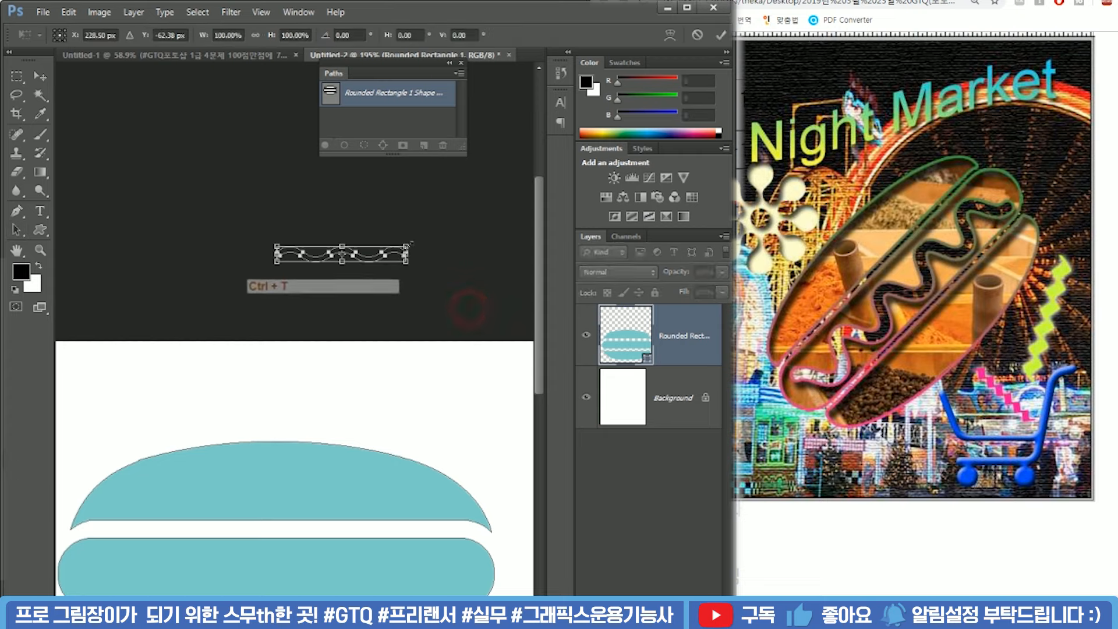
left_click_drag(410, 243, 425, 243)
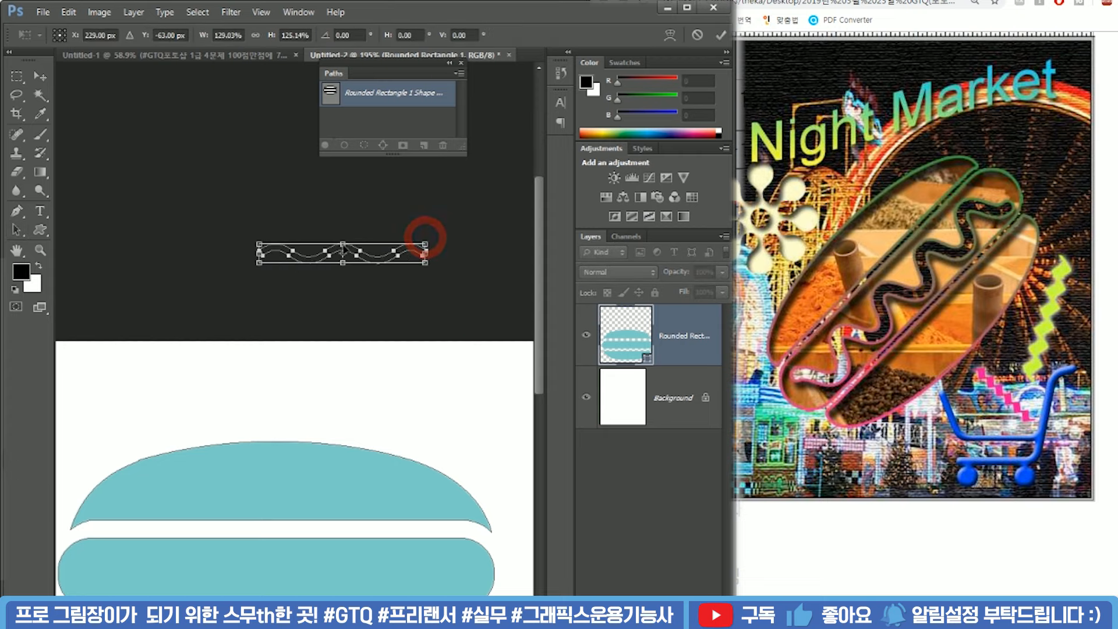
mouse_move(343, 243)
left_mouse_down()
mouse_move(343, 231)
mouse_move(221, 237)
mouse_move(357, 245)
left_mouse_up()
key("Return")
Lay two joined copies of the wave inside the rounded rectangle and scale them to about 119% width and 122% height.
left_click_drag(145, 191, 404, 316)
left_click_drag(379, 254, 407, 438)
key("ctrl+t")
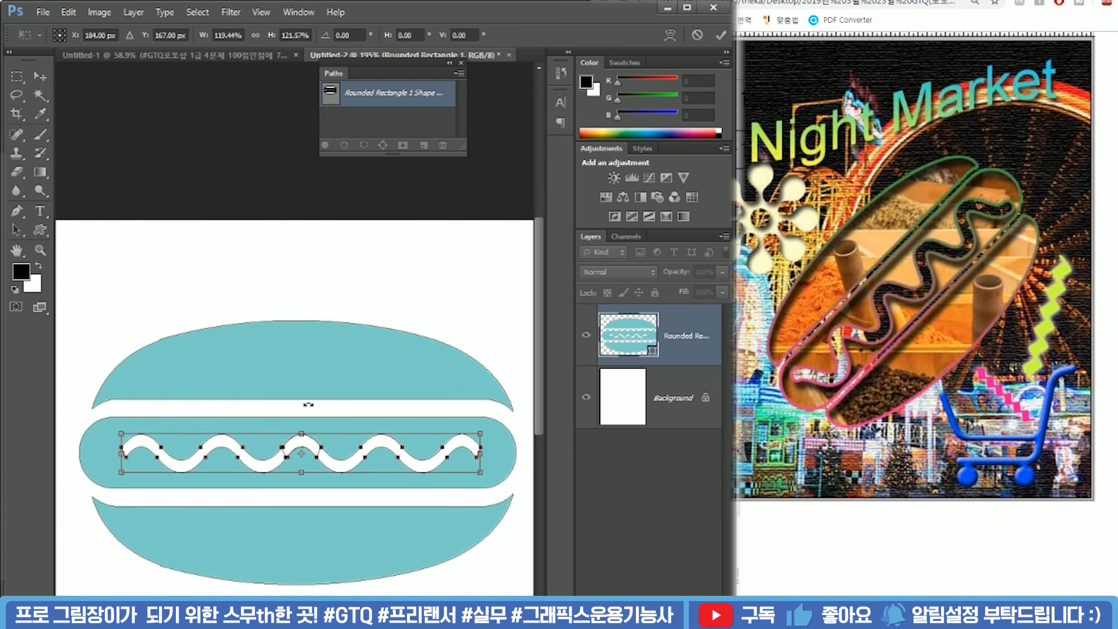
key("Return")
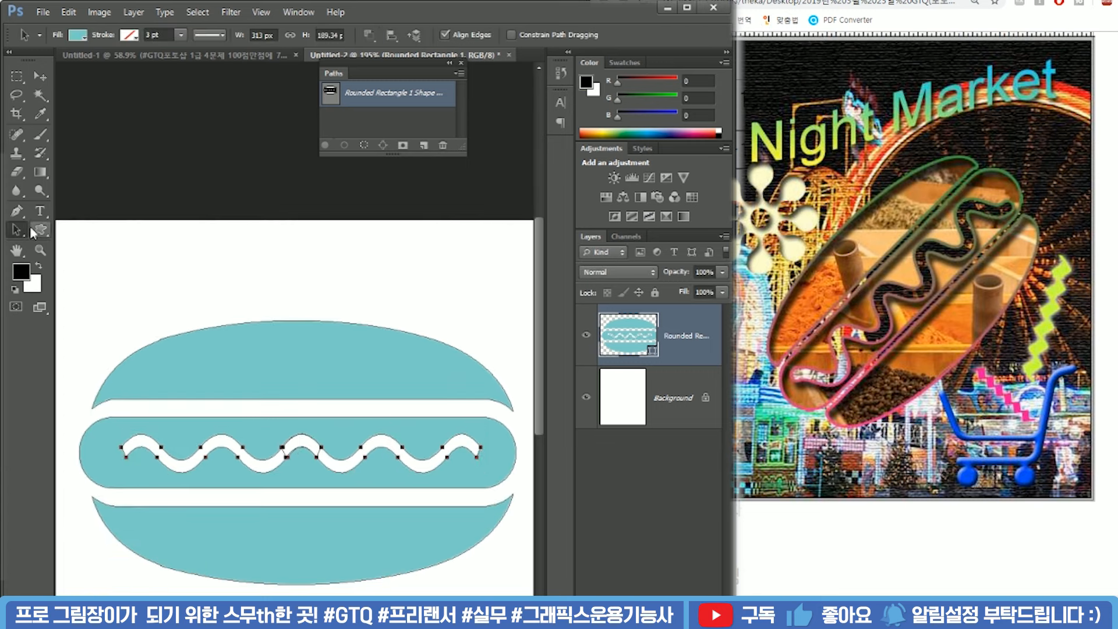
Set the Ellipse Tool to Subtract Front Shape and draw a small circle centred on the sauce wave's left end.
left_click(46, 236)
left_click(99, 254)
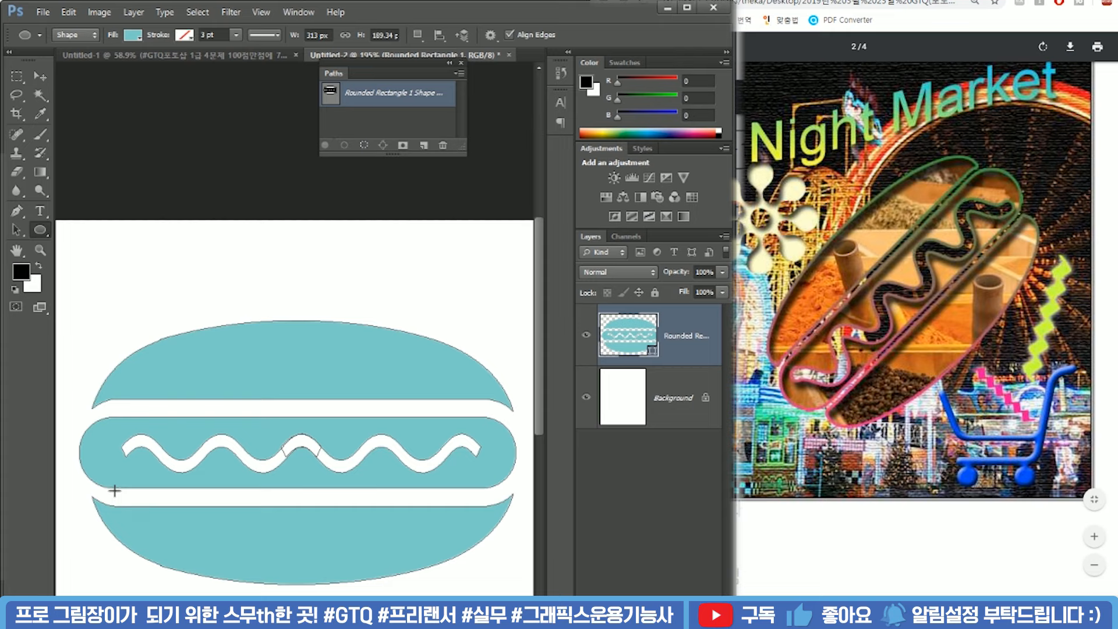
scroll(119, 494, "up", 6)
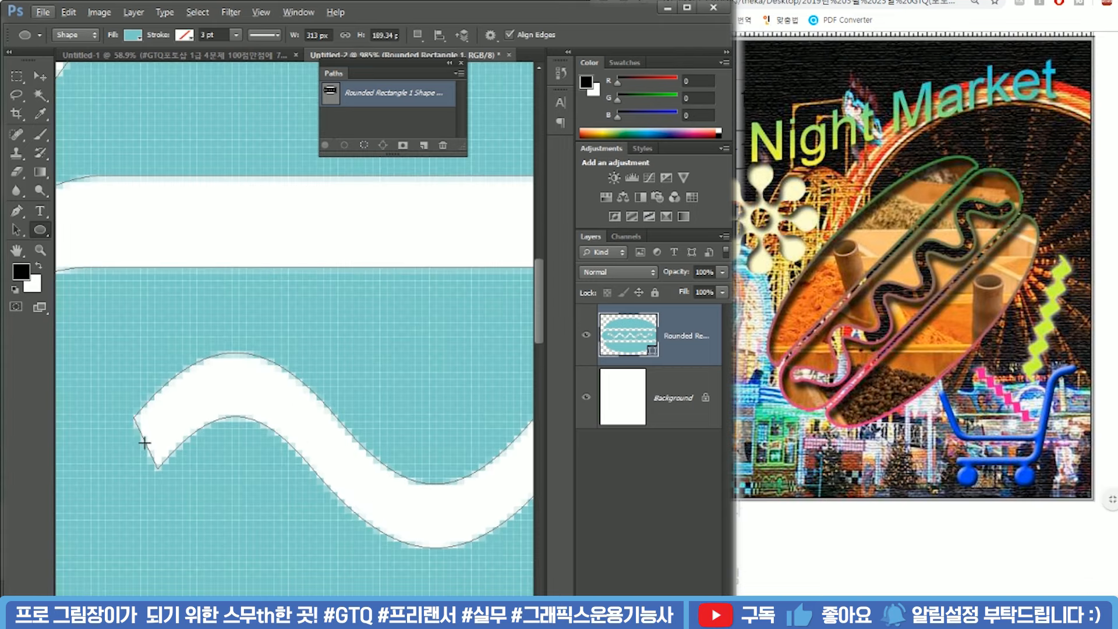
left_click(417, 34)
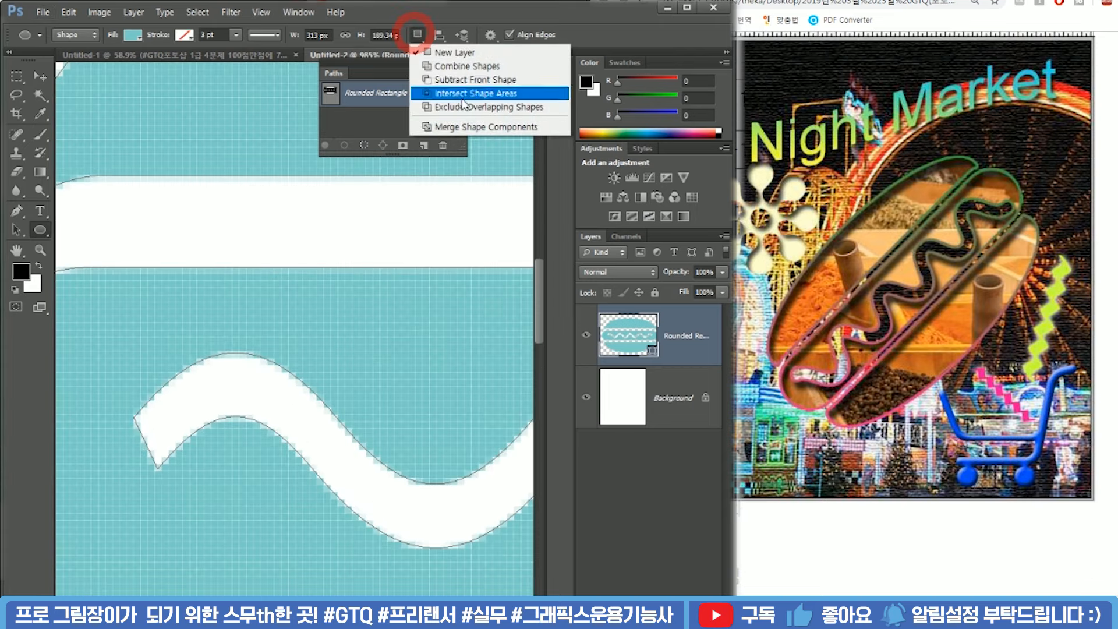
left_click(468, 77)
left_click_drag(145, 442, 169, 412)
Align the circle with the wave's left end to round it off, and place a copy on the right end.
left_click(17, 230)
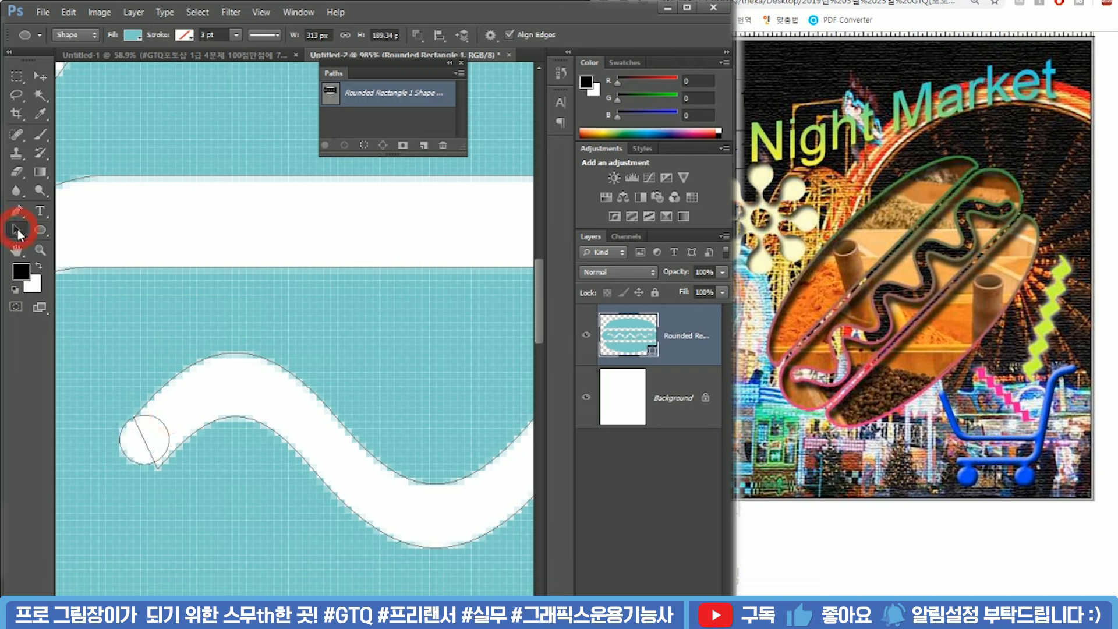
left_click(138, 444, "ctrl")
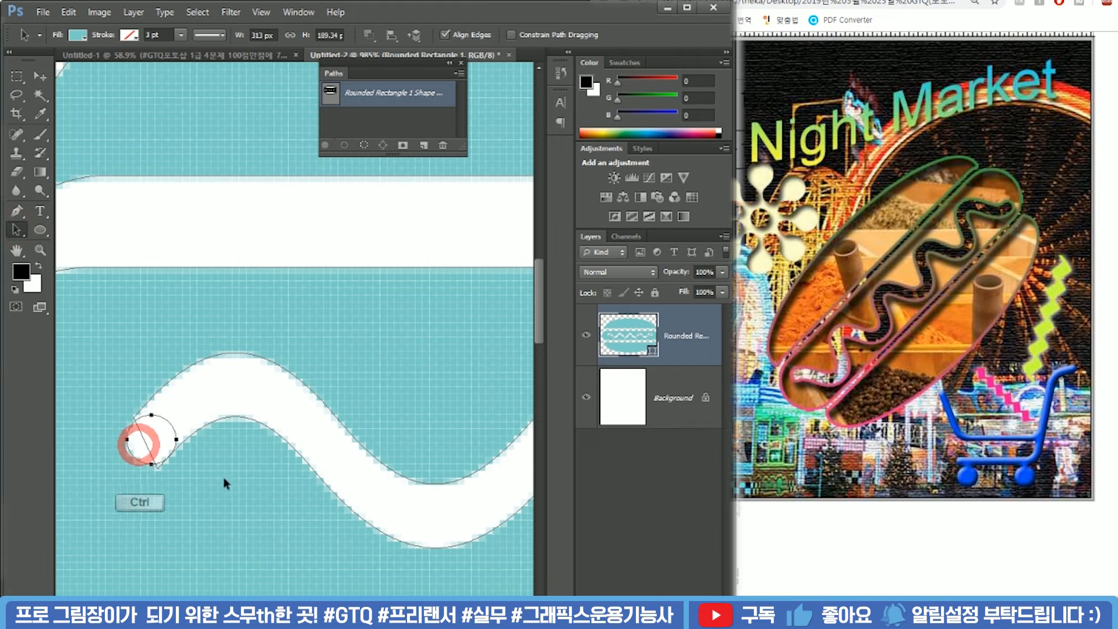
scroll(226, 484, "down", 3)
left_click_drag(152, 446, 350, 459)
scroll(474, 460, "down", 4)
scroll(458, 445, "down", 4)
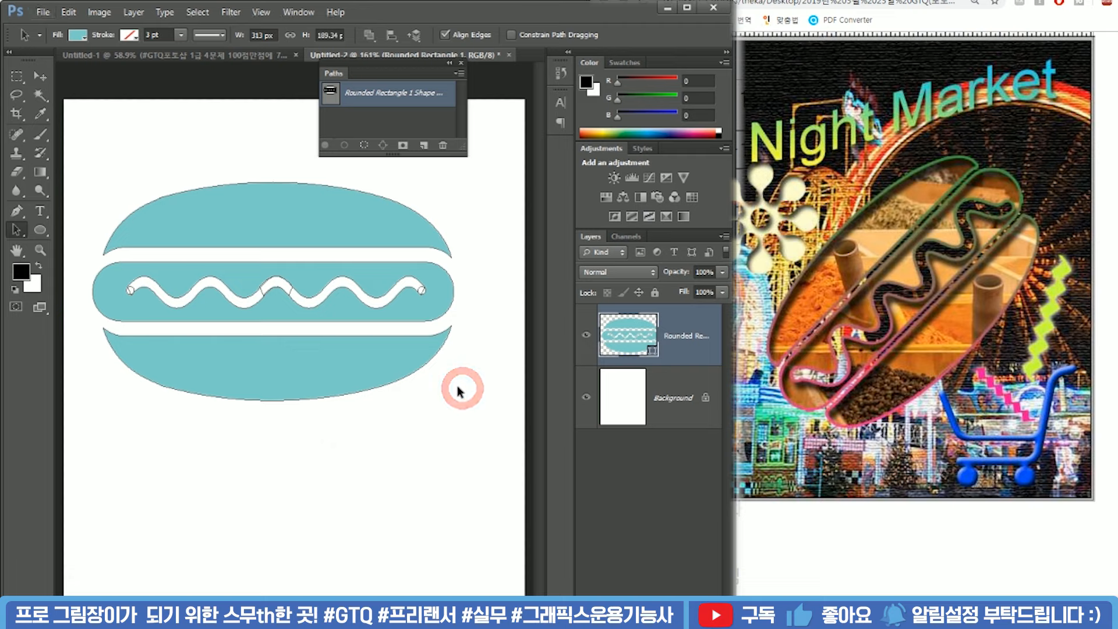
Move the Paths panel lower over the canvas and highlight the Save Path (패스 저장) : 햄버거 모양 requirement in the exam PDF.
left_click_drag(353, 61, 419, 351)
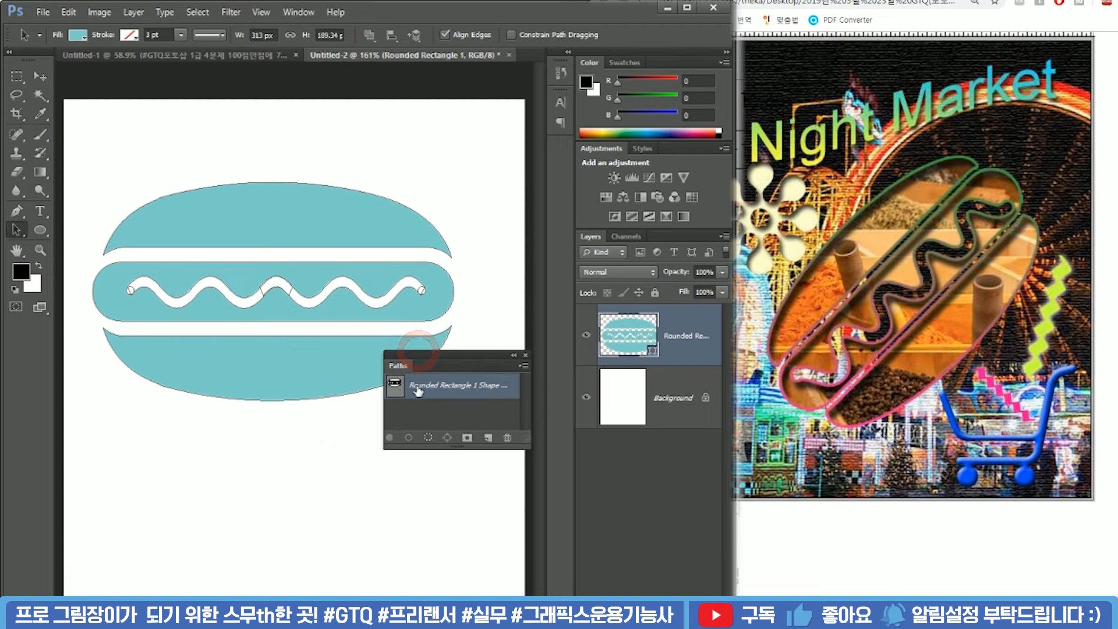
left_click_drag(862, 602, 1002, 600)
left_click_drag(770, 296, 1085, 301)
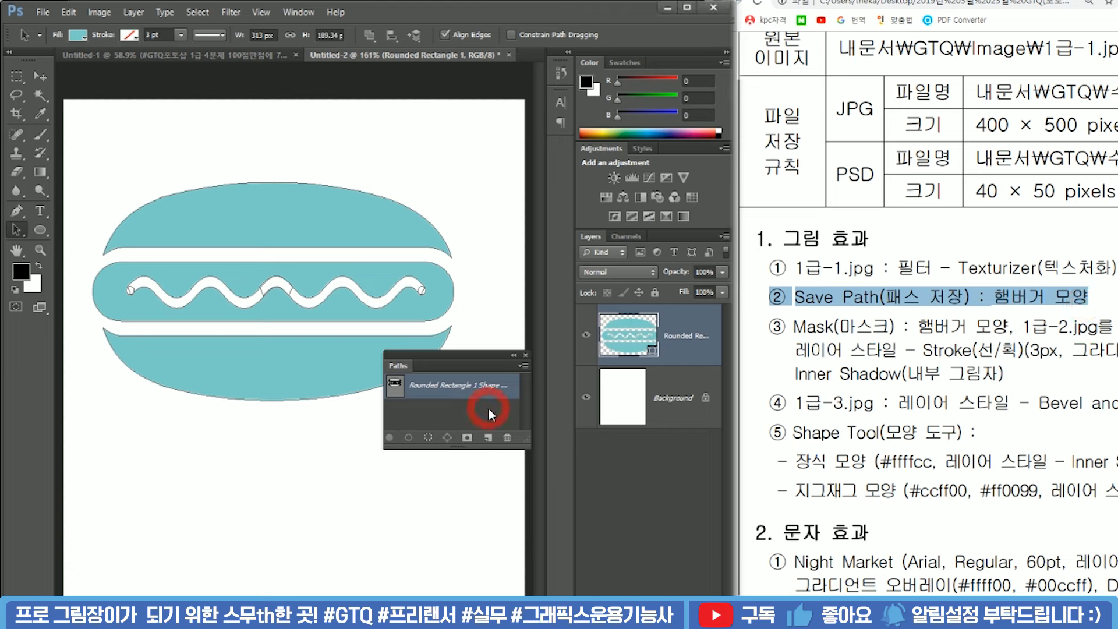
Deselect and reselect the Rounded Rectangle 1 shape path to compare the hot dog with and without its path outline.
left_click(447, 403)
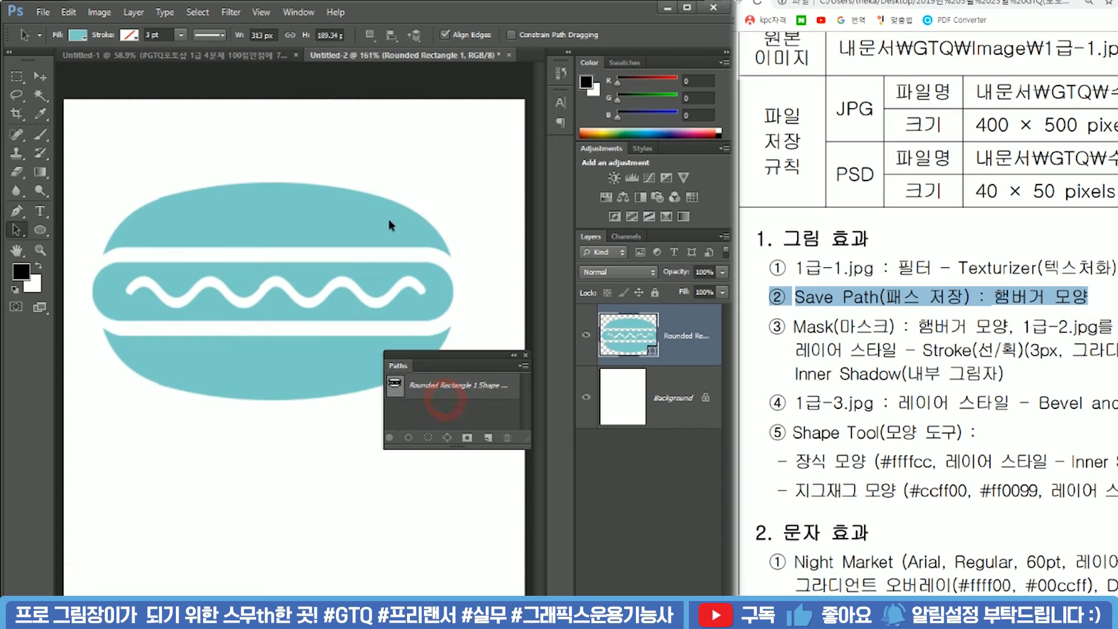
left_click(429, 387)
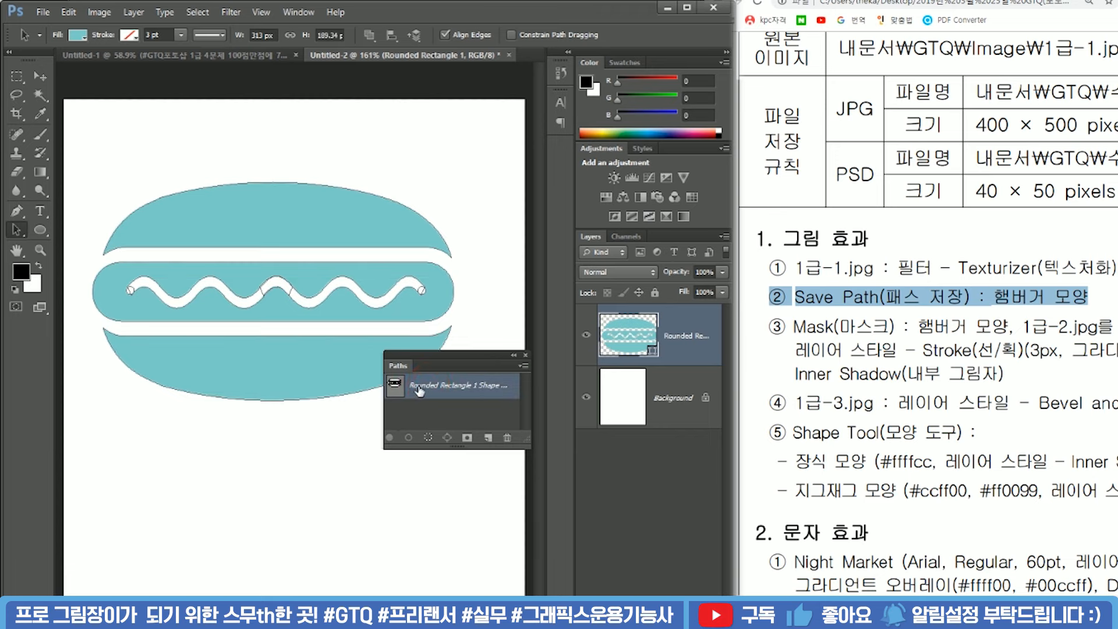
left_click(420, 407)
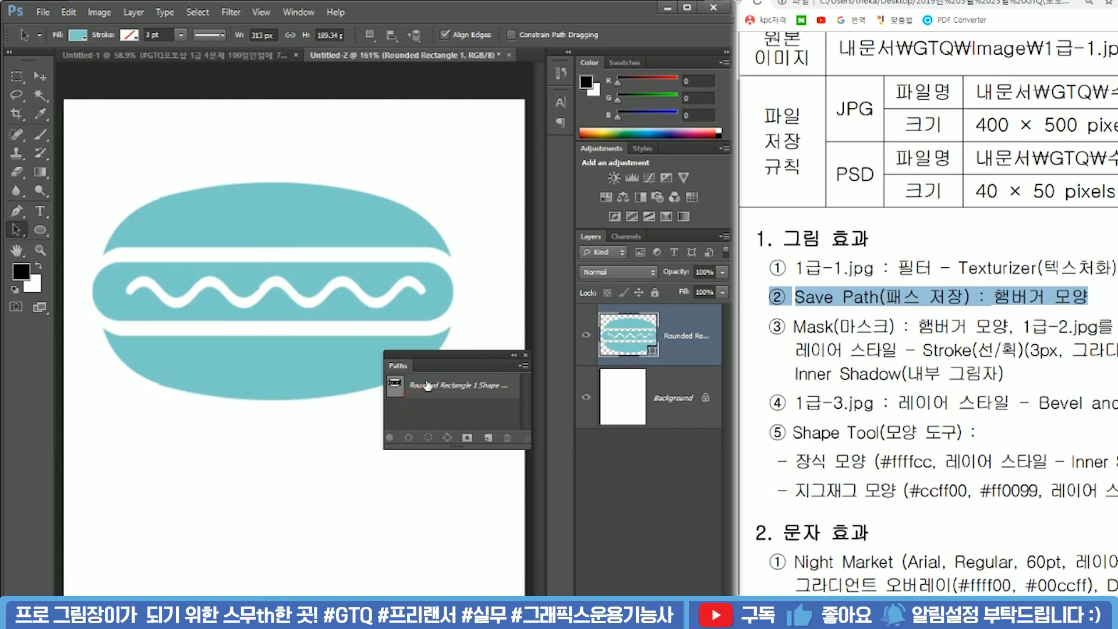
left_click(427, 393)
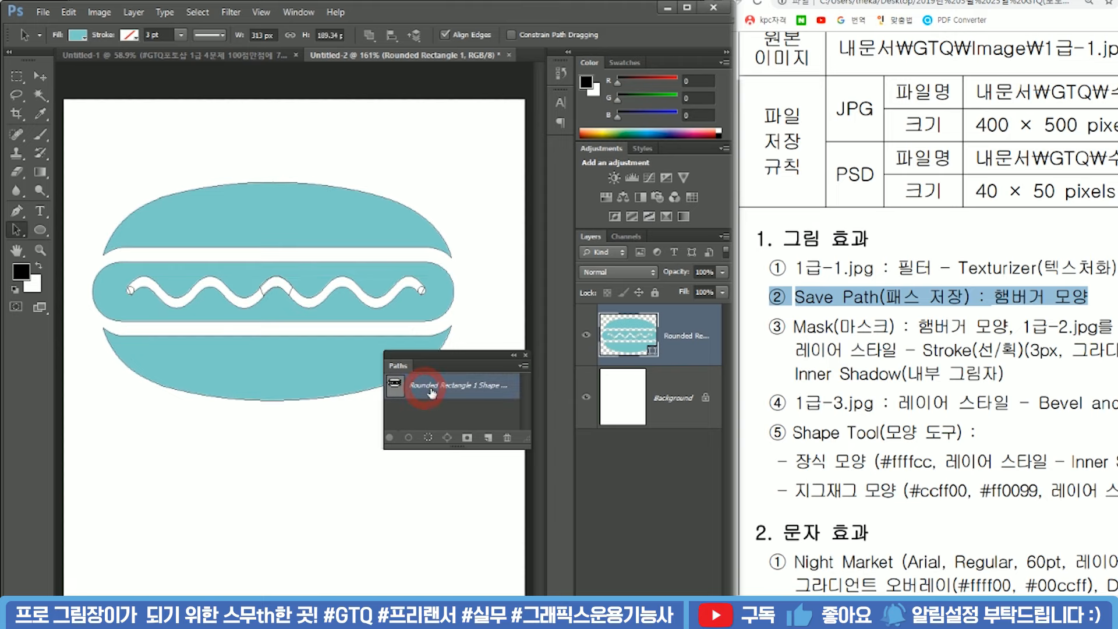
Save the Rounded Rectangle 1 shape path under the name 햄버거 모양.
double_click(432, 393)
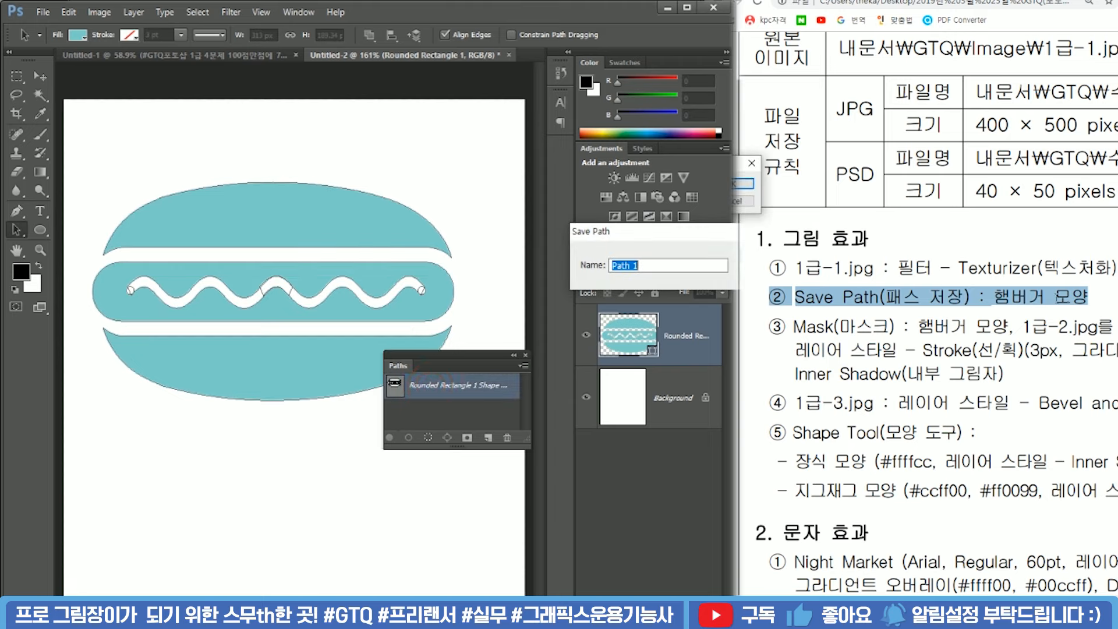
type("g")
key("BackSpace")
key("BackSpace")
key("BackSpace")
key("BackSpace")
type("햄버거 모양")
key("Return")
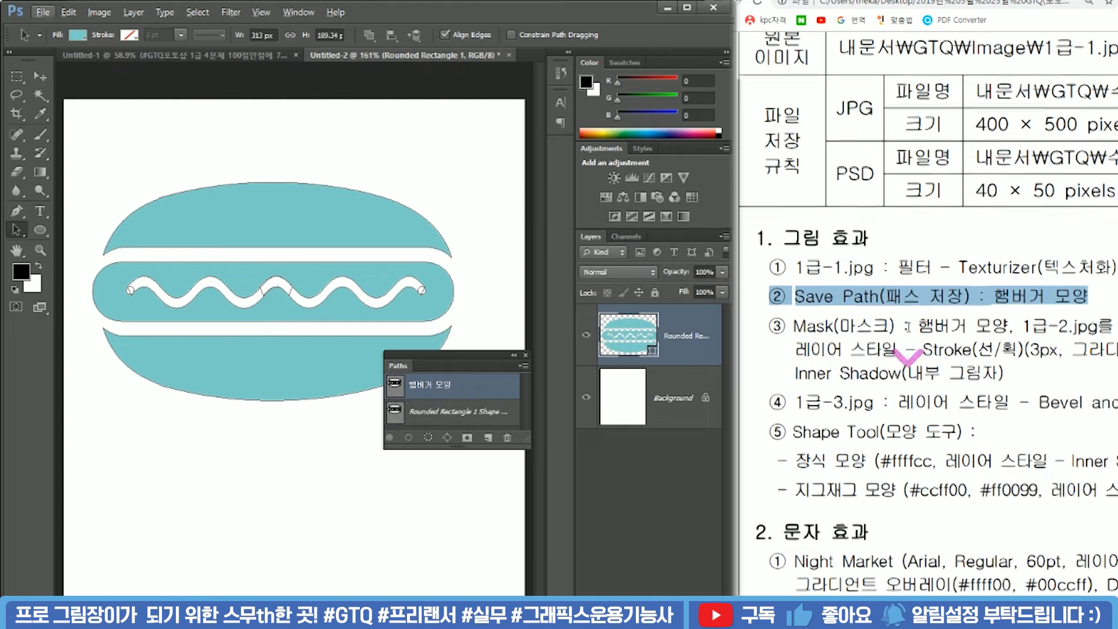
Review problem 1's conditions and its output image in the exam PDF.
scroll(966, 318, "down", 3)
scroll(969, 410, "down", 3, "ctrl")
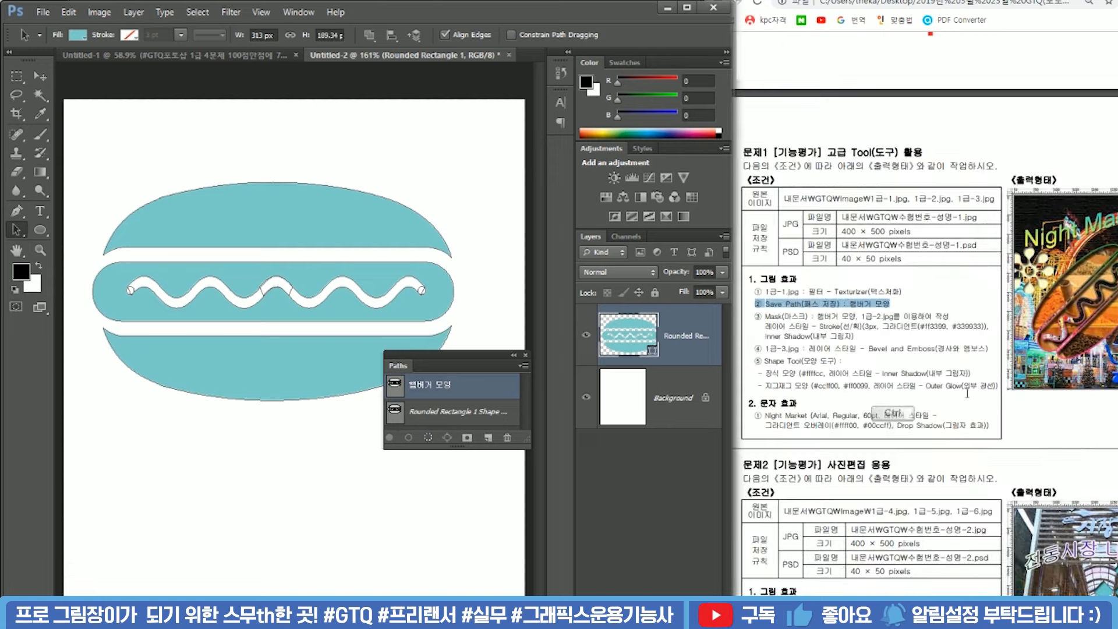
scroll(829, 512, "up", 3, "ctrl")
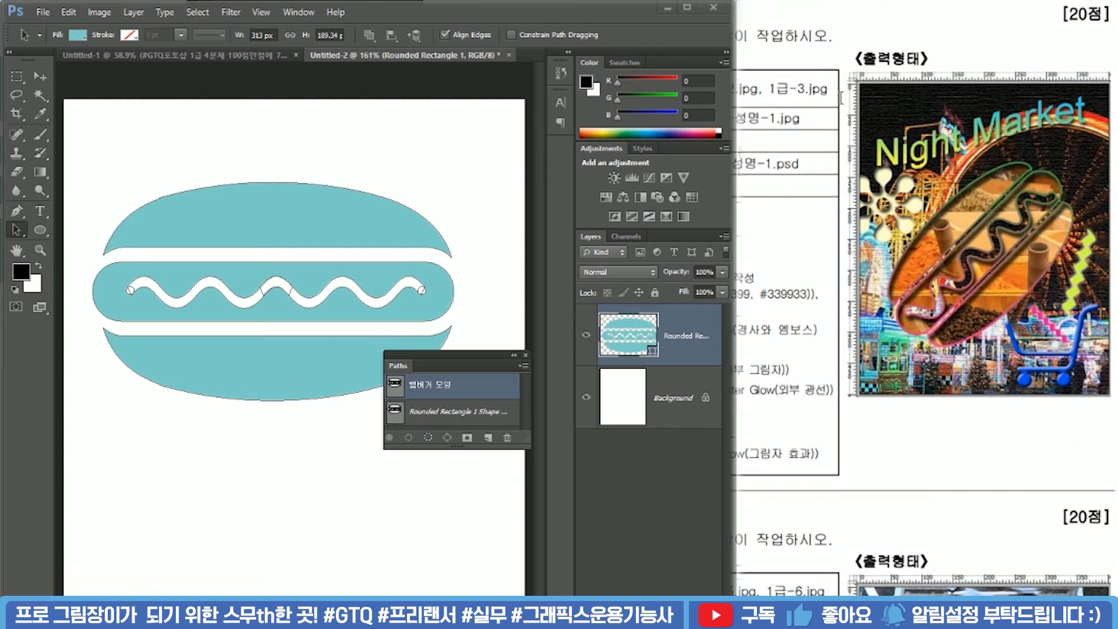
Compare the lettering and its Gradient Overlay conditions across the output images of problems 1 to 4 in the exam PDF.
scroll(923, 297, "down", 5)
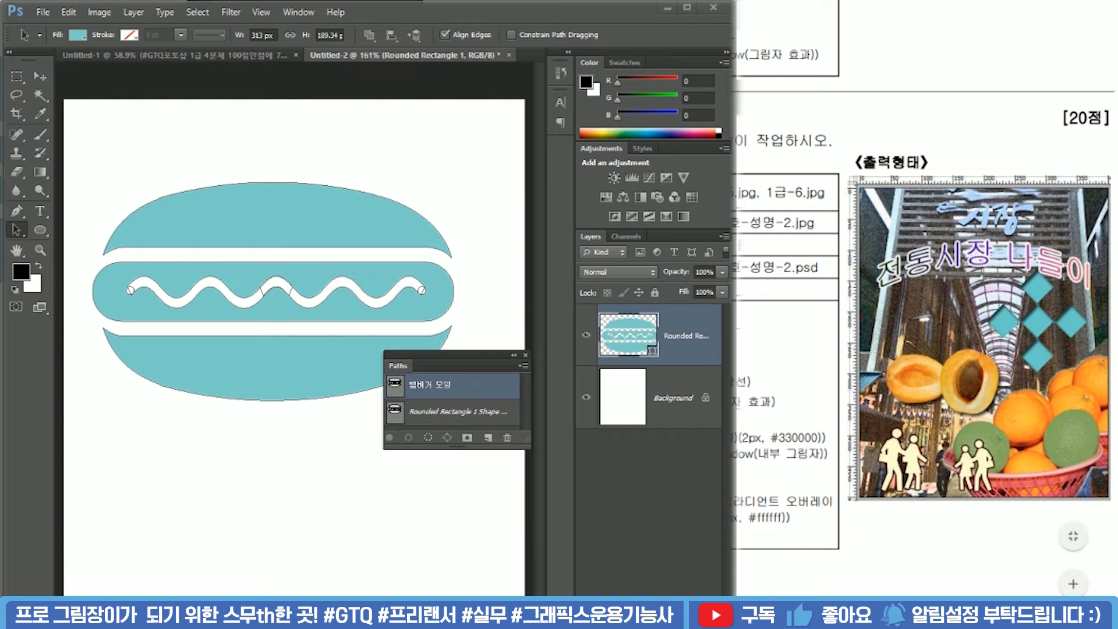
scroll(818, 375, "up", 10)
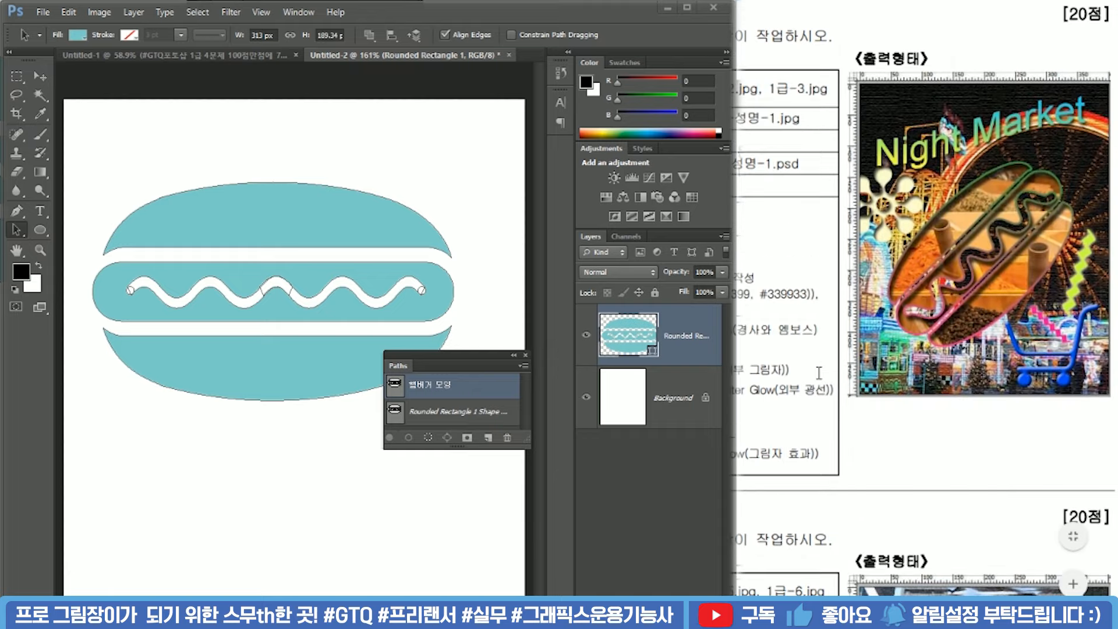
scroll(819, 373, "down", 10)
scroll(819, 373, "up", 8)
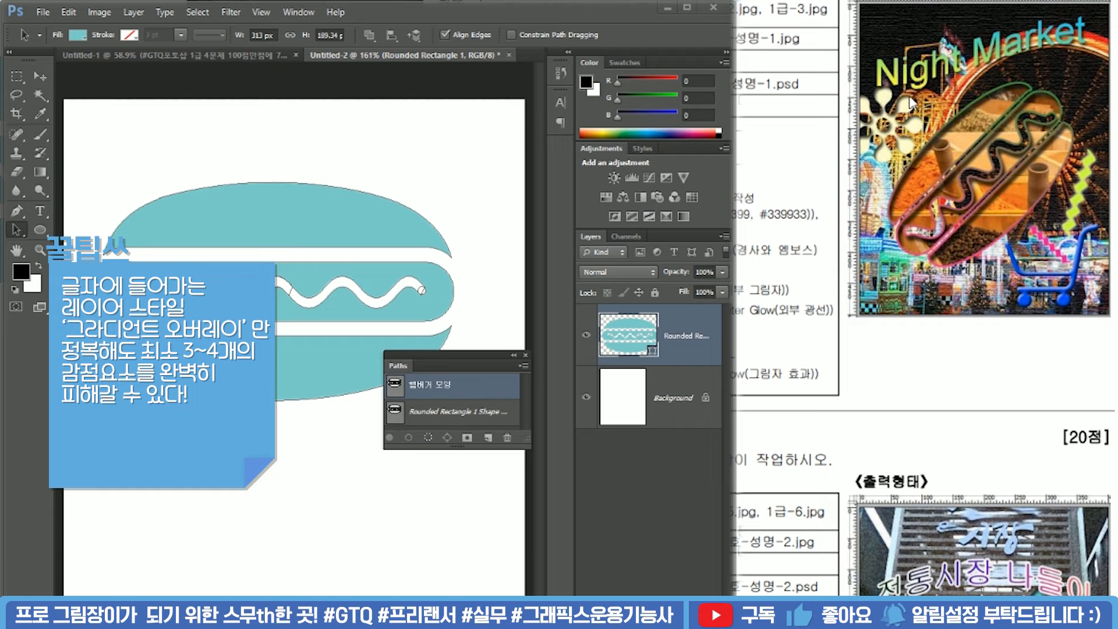
scroll(917, 324, "down", 5)
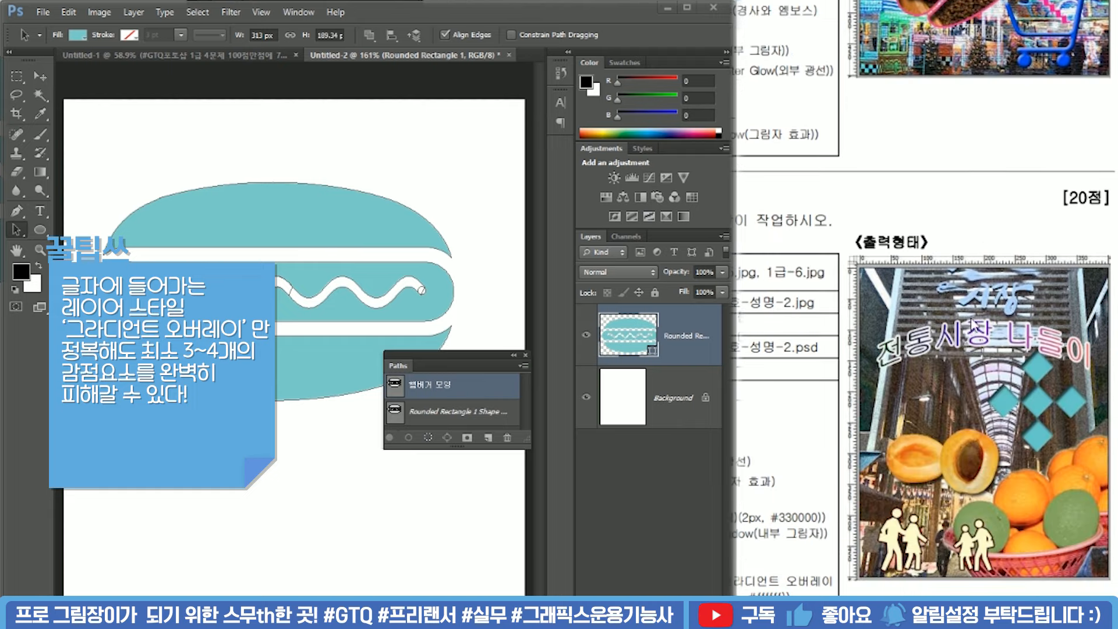
key("alt+Tab")
scroll(985, 350, "up", 5)
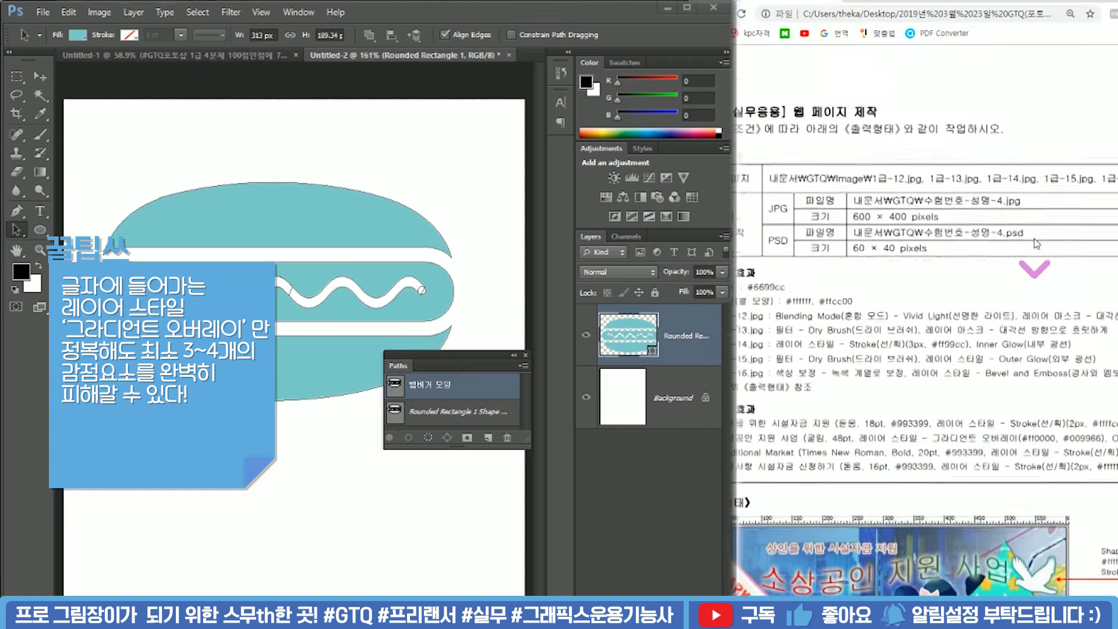
scroll(997, 331, "down", 4)
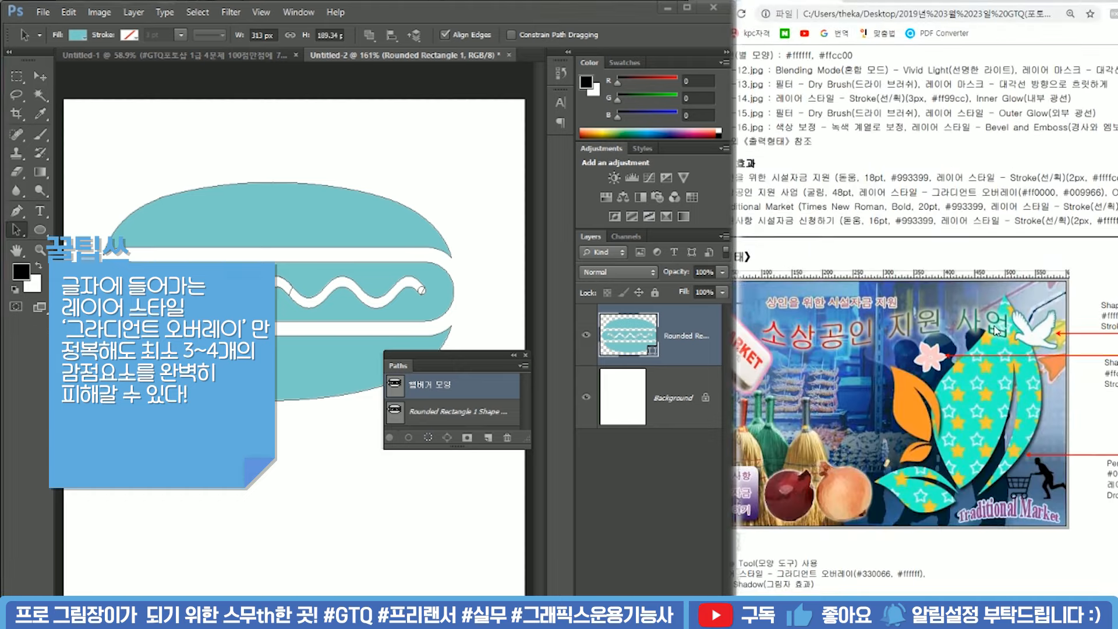
scroll(996, 330, "down", 12)
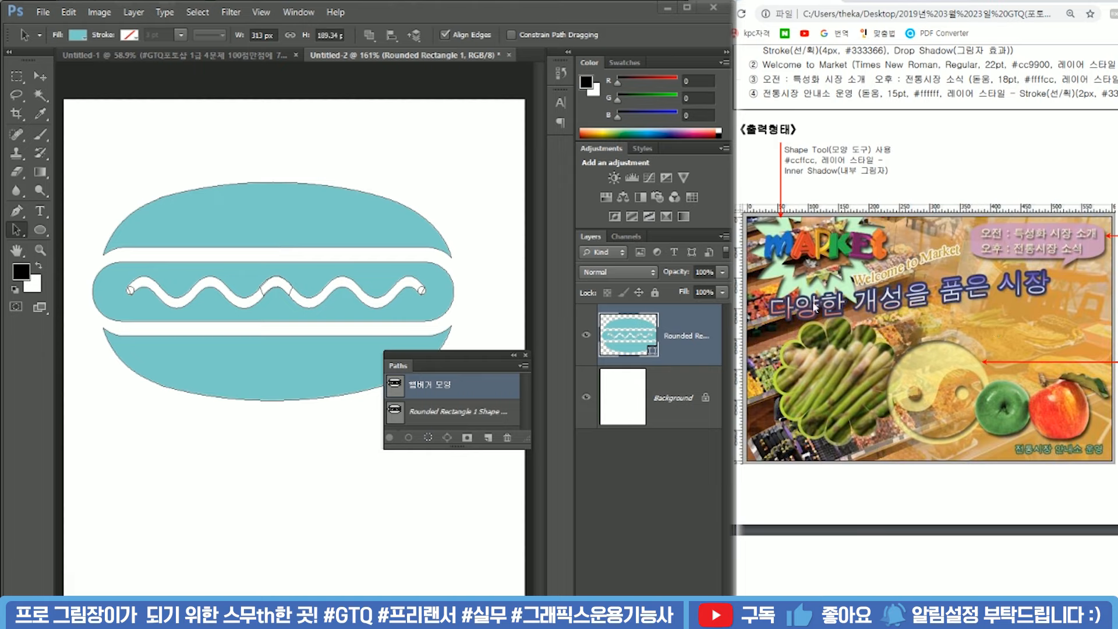
Hide the Rounded Rectangle 1 layer to show only its path, make it visible again, and close the Paths panel.
left_click(268, 326)
left_click(338, 336)
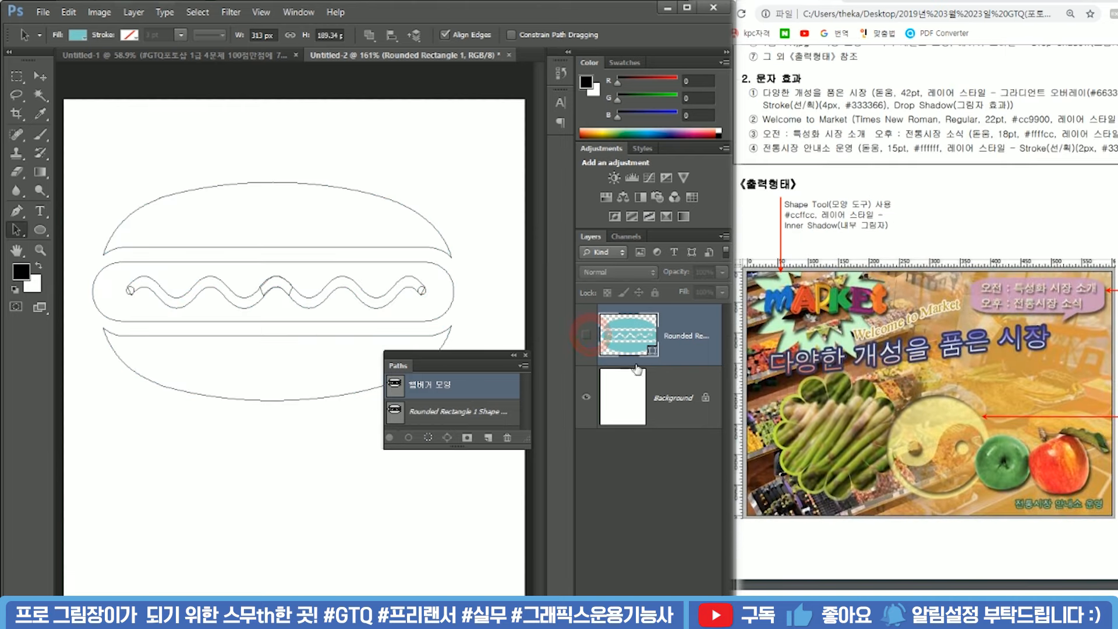
left_click(594, 340)
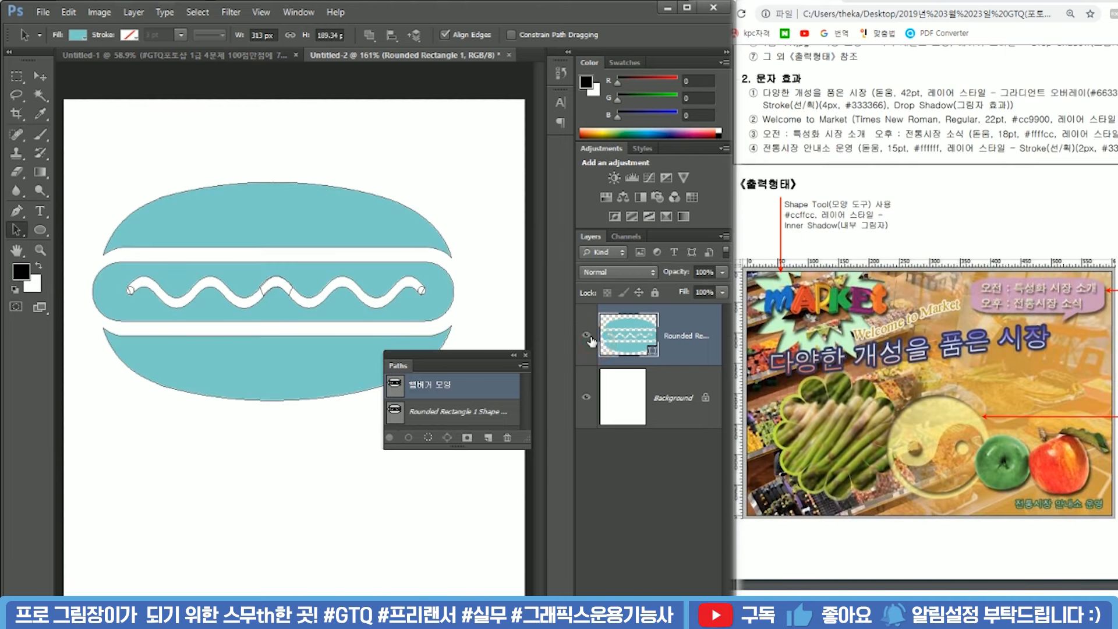
left_click(525, 355)
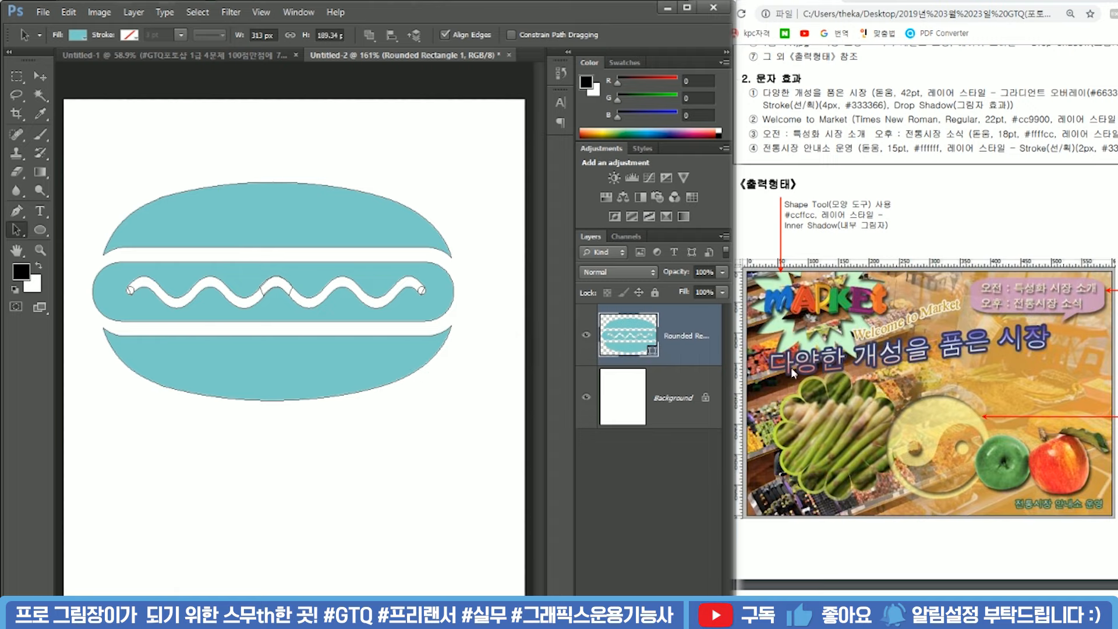
Add the warped text 다양한 개성을 품은 시장 below the hot dog and open a Gradient Overlay for its layer.
key("m")
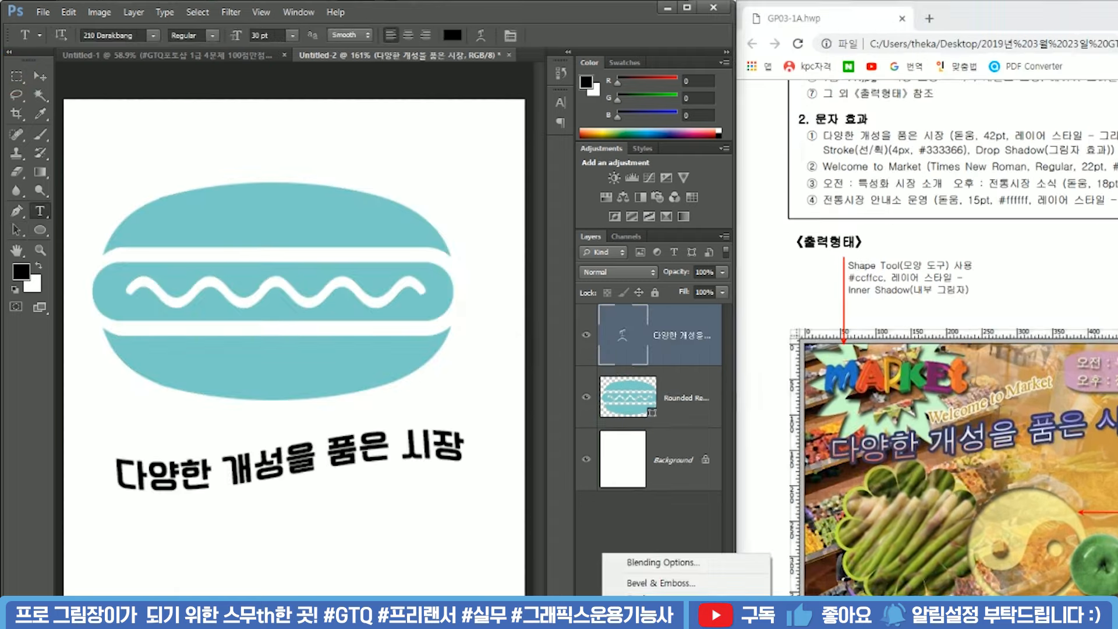
left_click(716, 537)
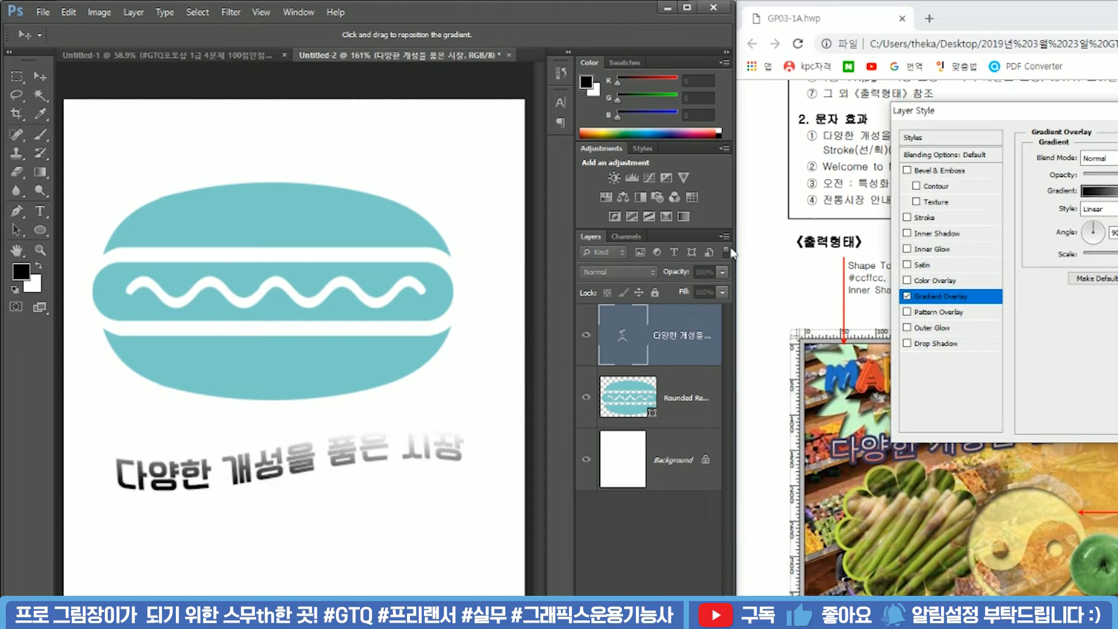
left_click_drag(1018, 114, 391, 61)
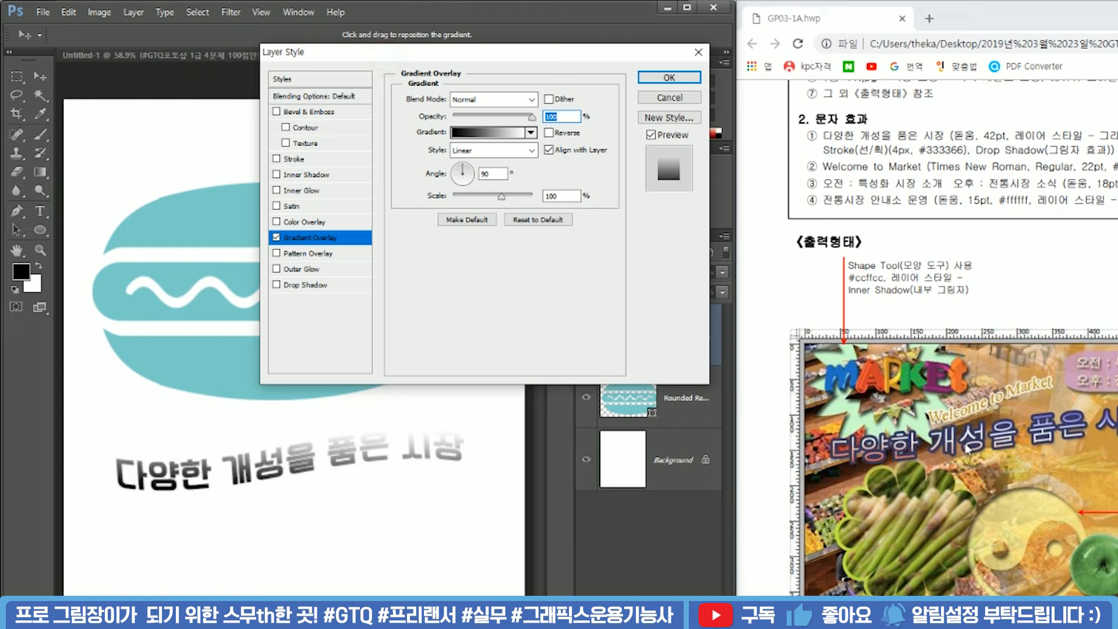
Edit the text's overlay gradient and set its starting color stop to red (ff0000).
left_click(477, 125)
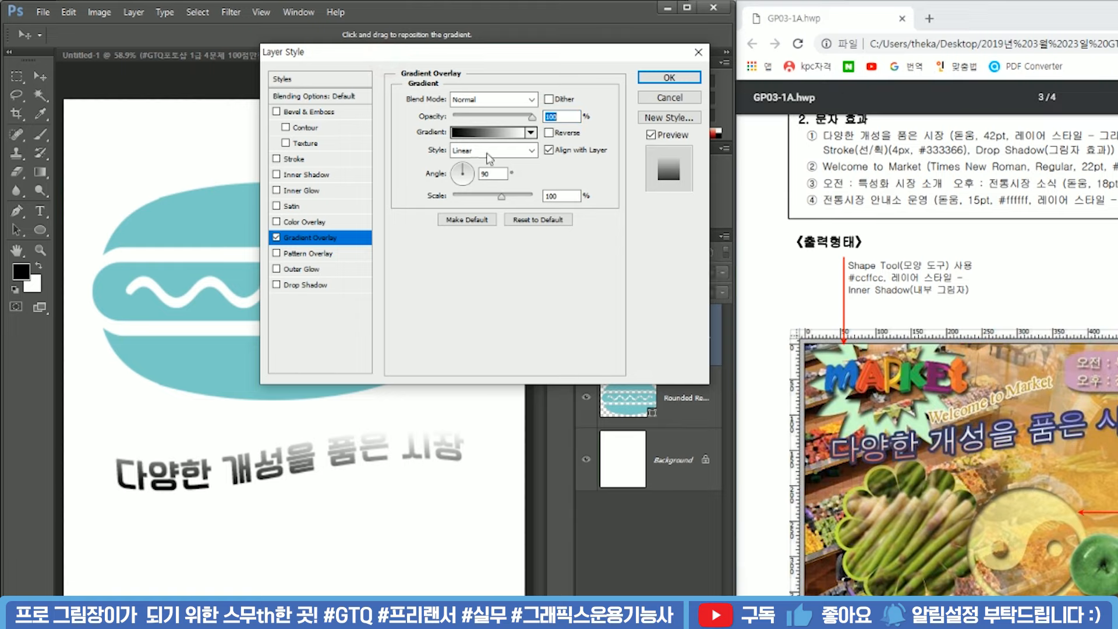
left_click(476, 135)
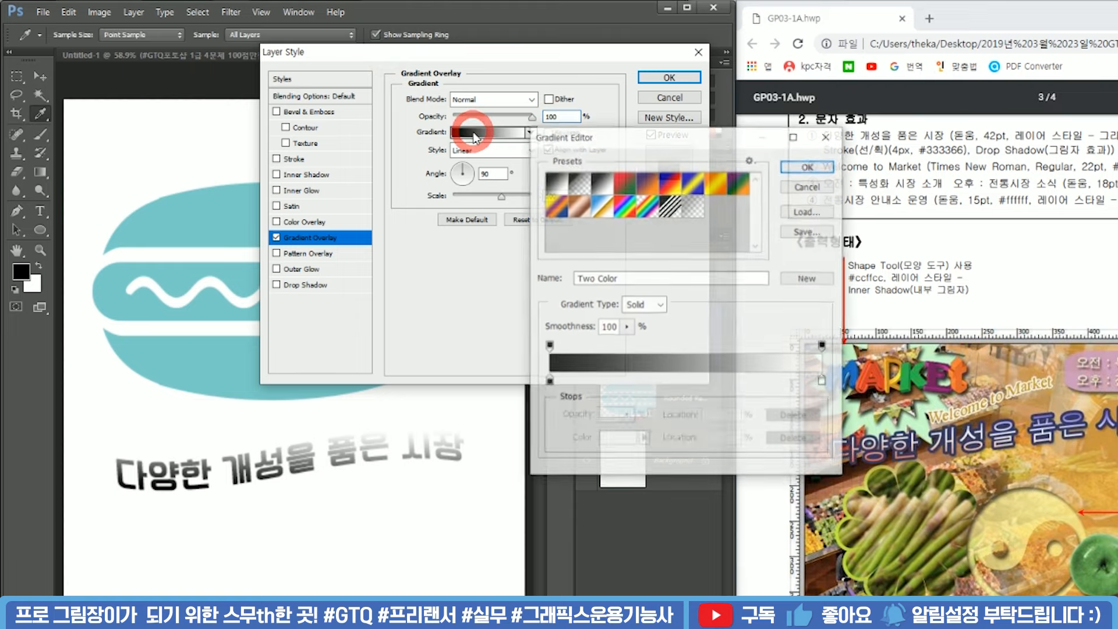
left_click(549, 381)
double_click(549, 380)
left_click(949, 156)
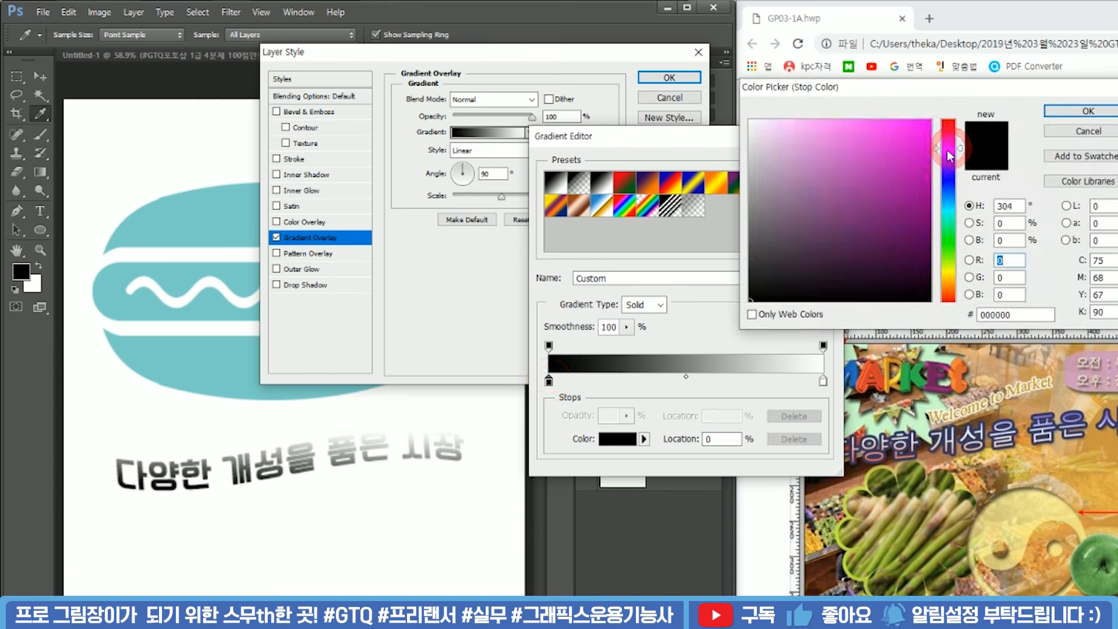
left_click(951, 118)
left_click(1088, 111)
Add a color stop midway along the overlay gradient and make it white.
left_click(673, 381)
double_click(672, 381)
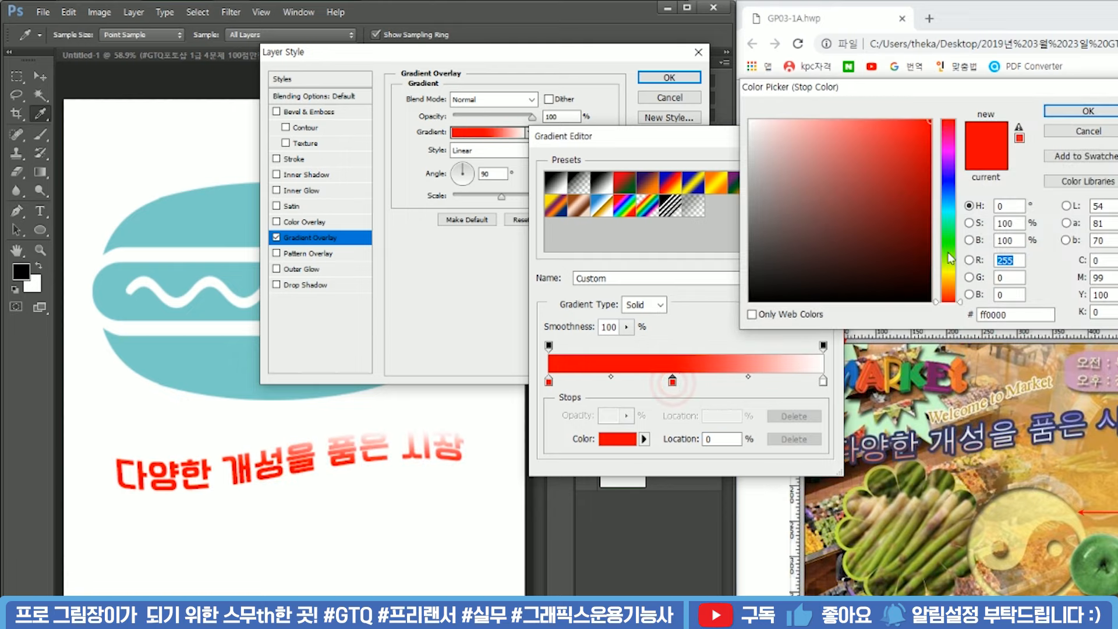
left_click_drag(846, 153, 795, 120)
left_click(1076, 111)
Set the overlay gradient's end color stop to a saturated blue.
left_click(823, 382)
double_click(823, 381)
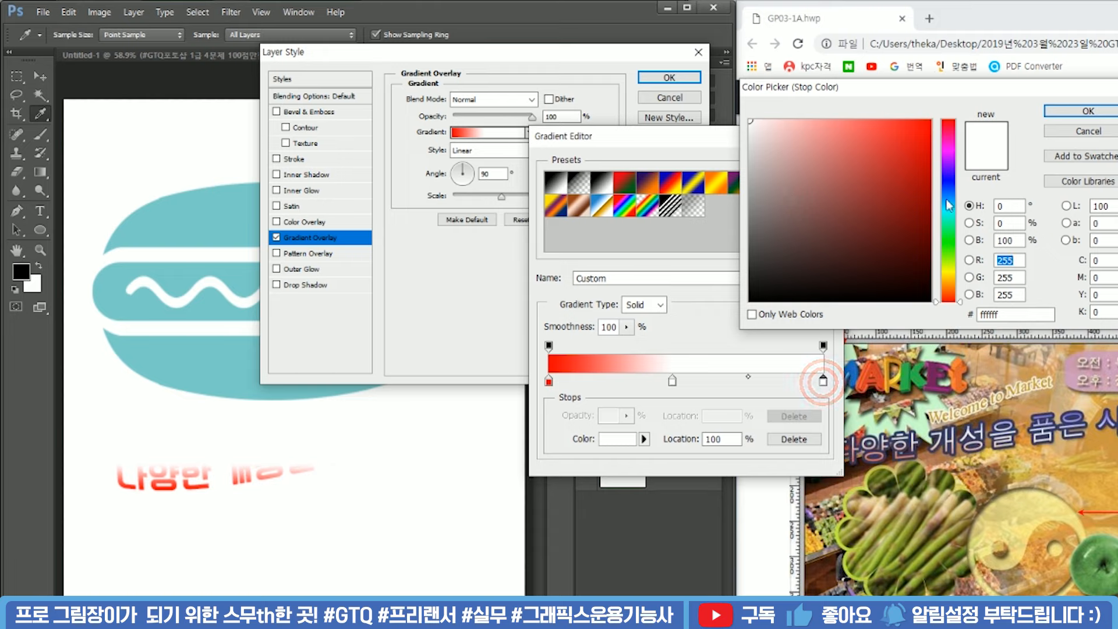
left_click(948, 178)
left_click_drag(890, 152, 938, 115)
left_click(1088, 111)
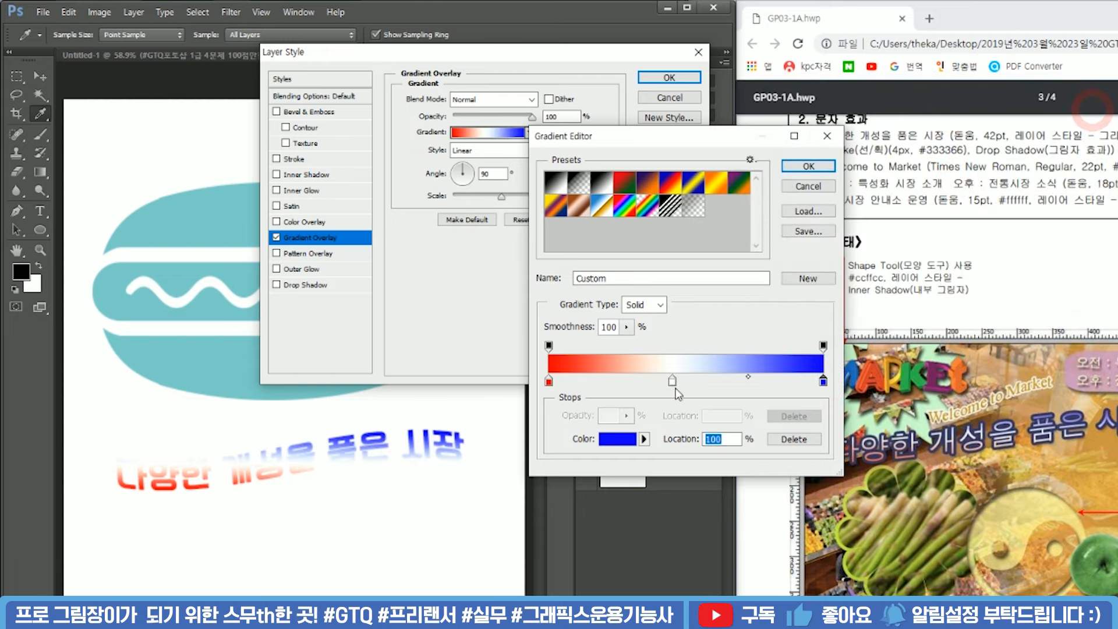
Set the location of the gradient's middle white stop to 50%.
left_click(672, 384)
left_click(722, 438)
type("50")
left_click(614, 438)
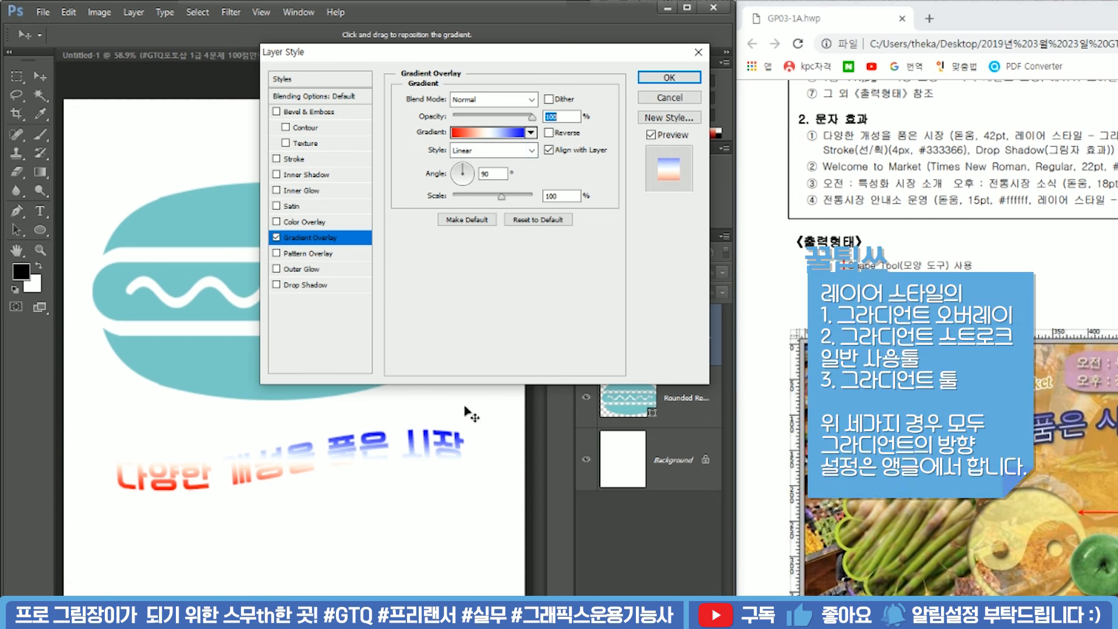
Try several Gradient Overlay angles on the text, including one running horizontally from red to blue.
left_click(461, 175)
left_click(469, 176)
left_click(476, 178)
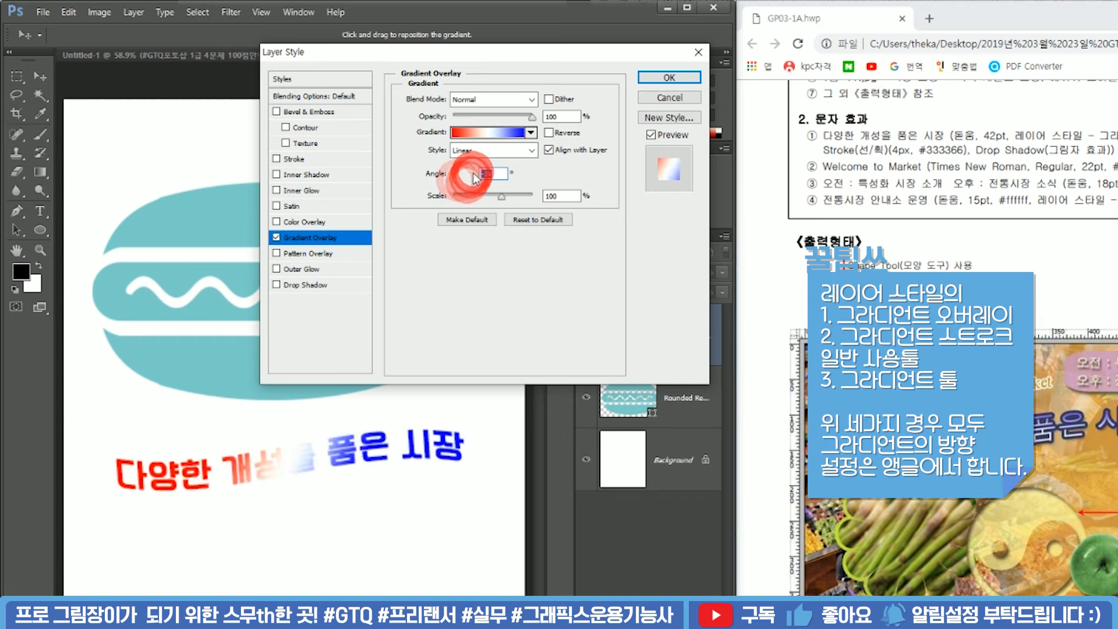
left_click(463, 167)
left_click_drag(457, 172, 456, 180)
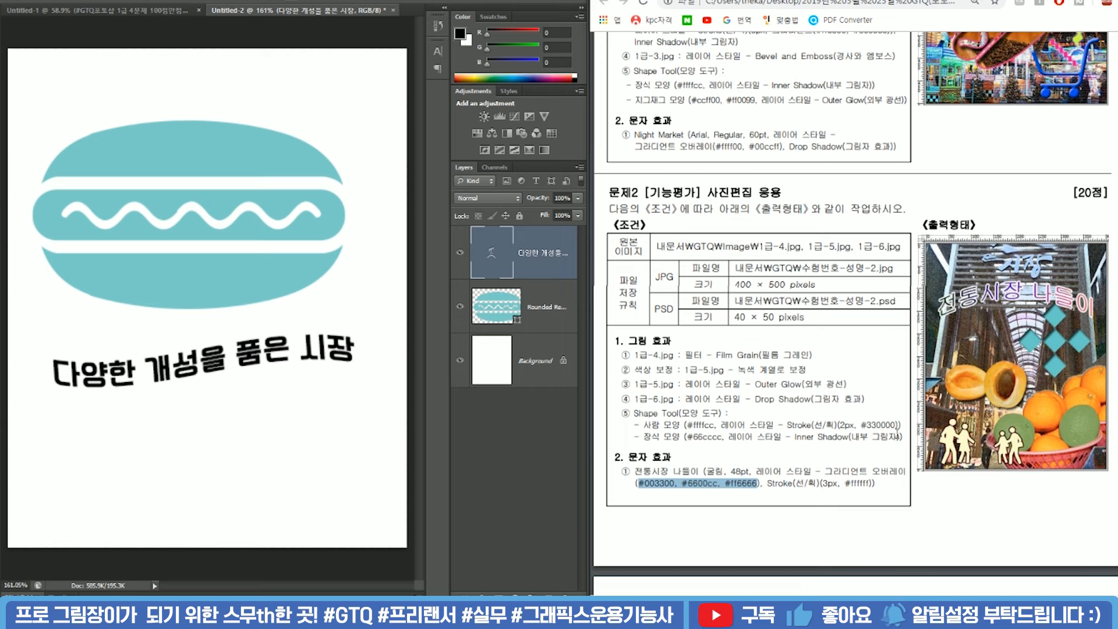
Highlight problem 2's effect conditions and problem 1's Save Path(패스 저장) : 햄버거 모양 requirement in the exam PDF.
left_click_drag(623, 348, 908, 489)
scroll(825, 386, "up", 4)
left_click_drag(635, 236, 777, 247)
left_click(776, 236)
left_click_drag(619, 251, 789, 251)
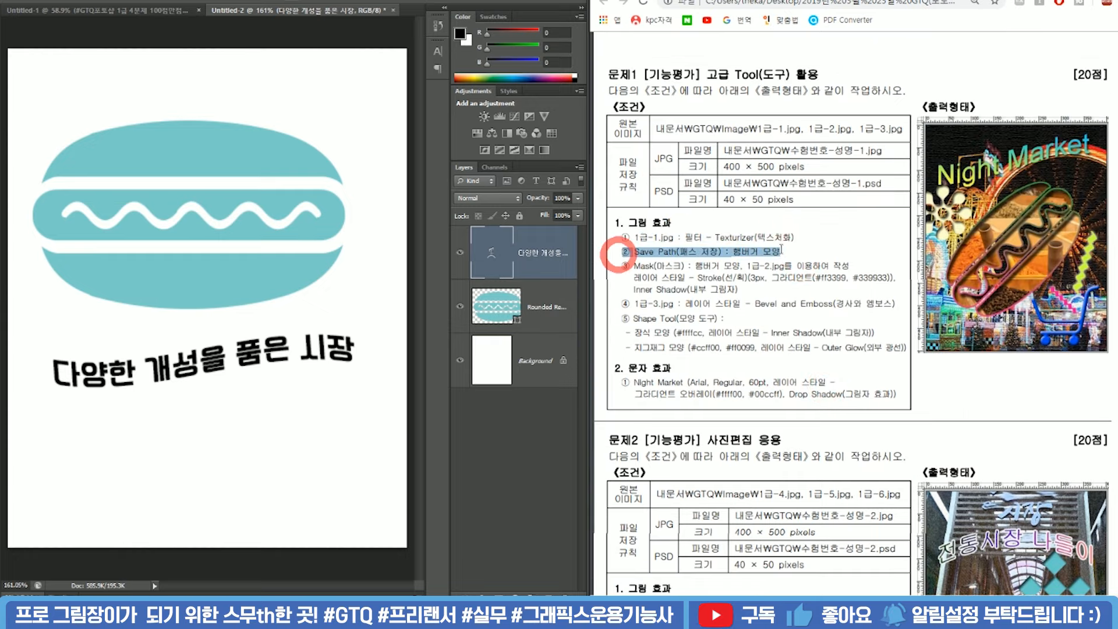
left_click(797, 250)
Look through the conditions of problems 2 to 4 and highlight problem 4's background condition 배경 : #6699cc.
scroll(641, 285, "down", 10)
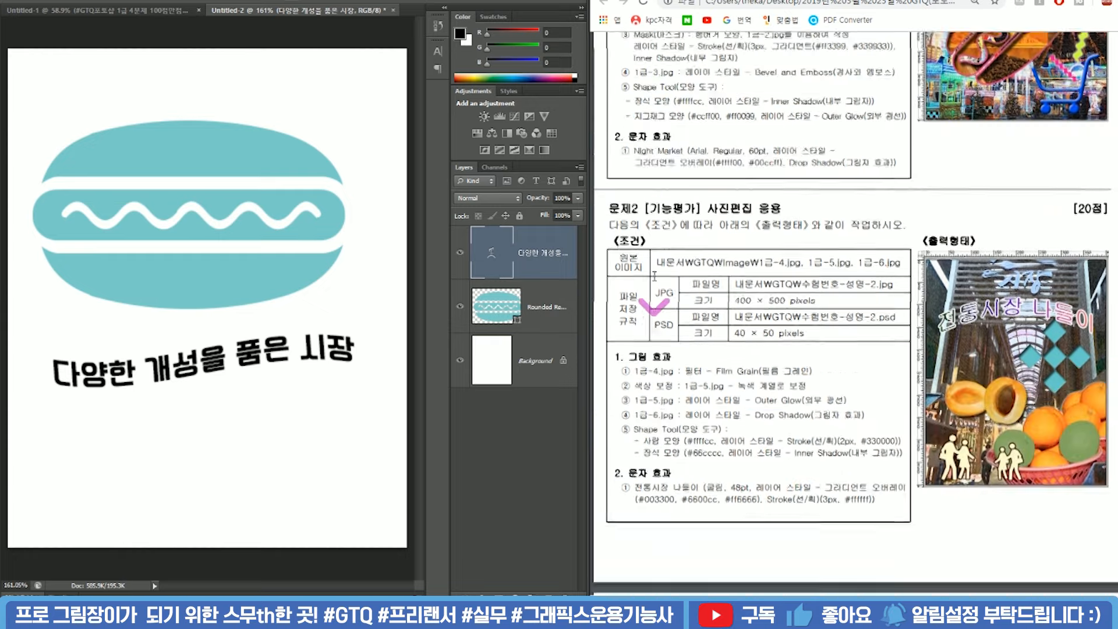
scroll(660, 259, "down", 5)
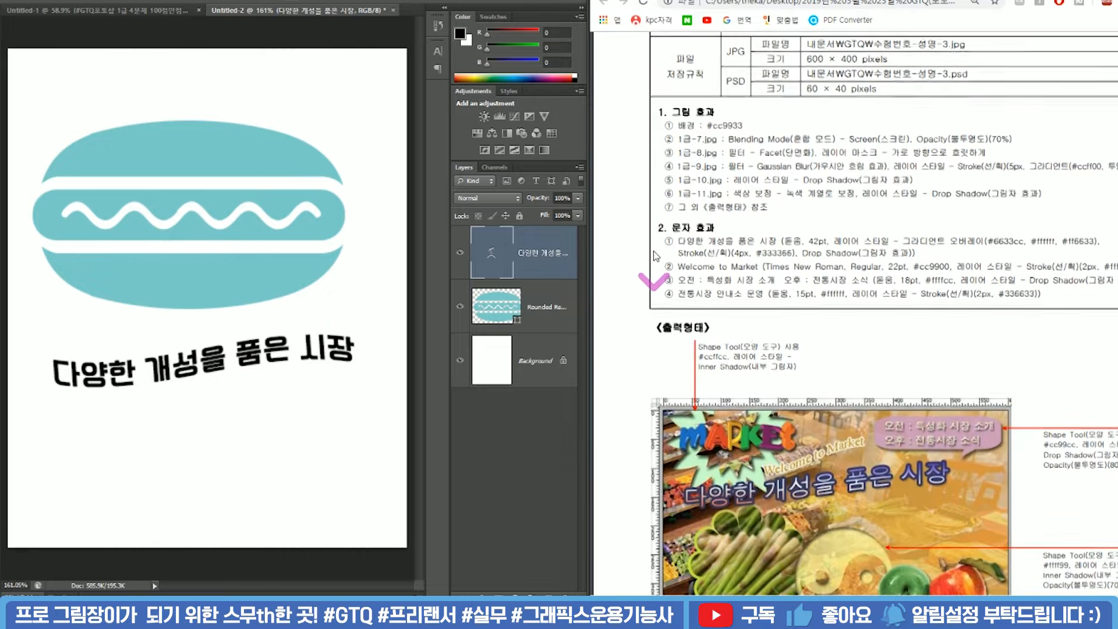
scroll(749, 286, "down", 3)
scroll(763, 208, "up", 2)
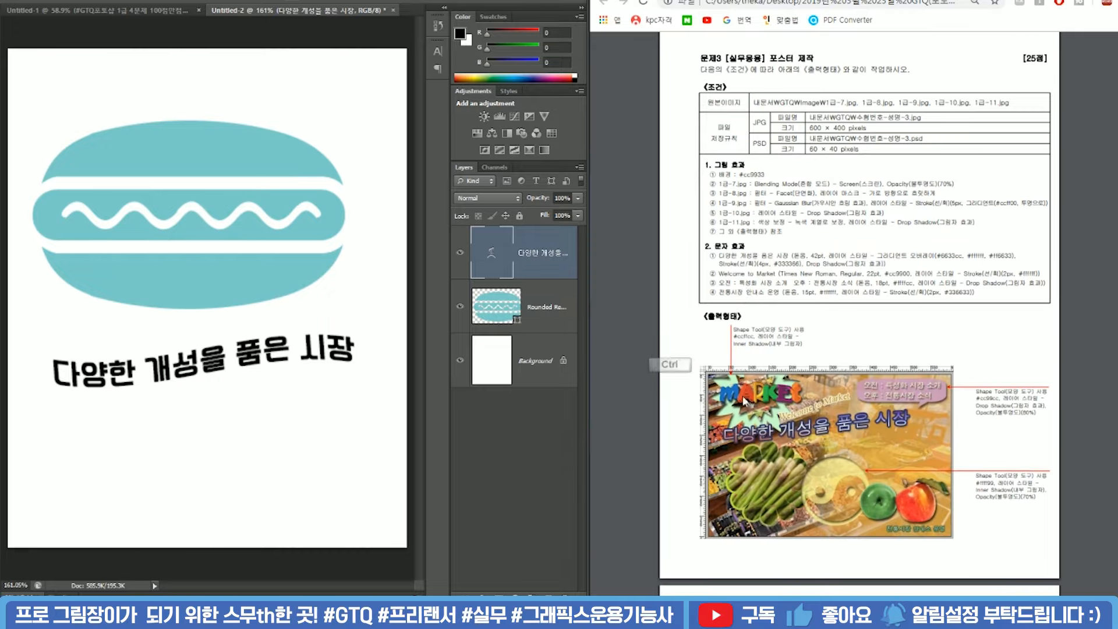
left_click_drag(683, 111, 739, 114)
scroll(740, 114, "down", 10)
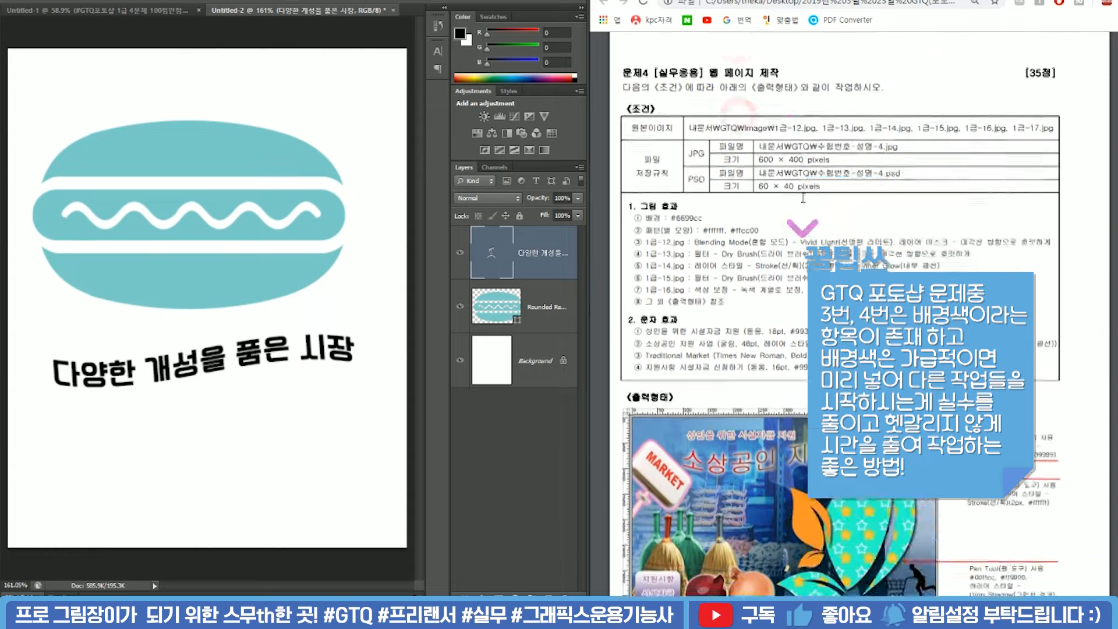
scroll(751, 169, "up", 15)
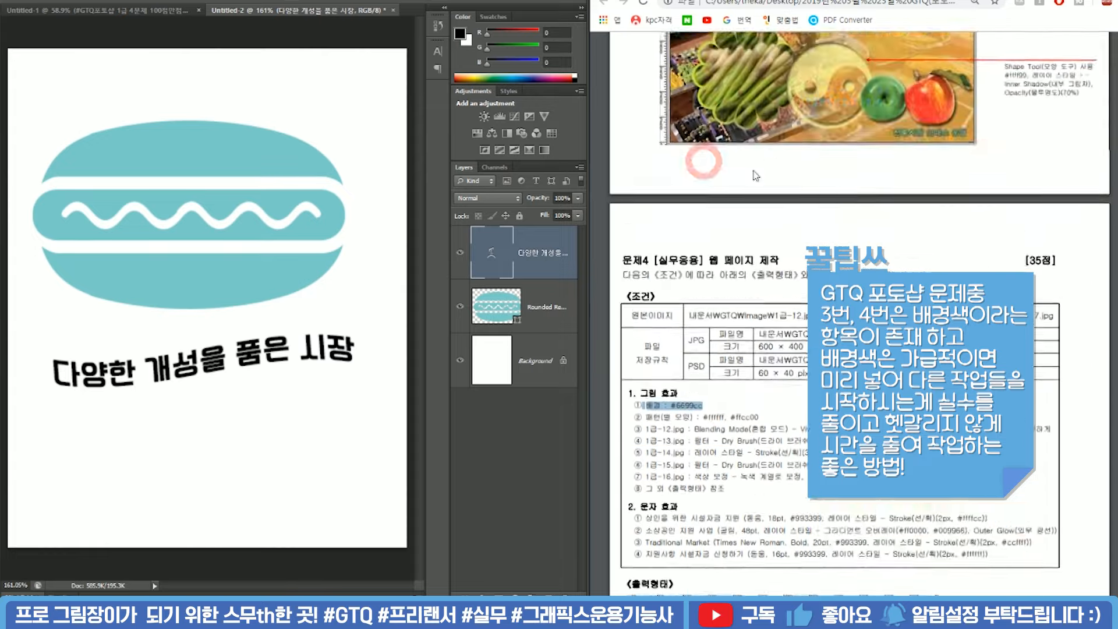
Highlight problem 3's background condition 배경 : #cc9933 and compare it with the problem's output image.
scroll(764, 222, "up", 2)
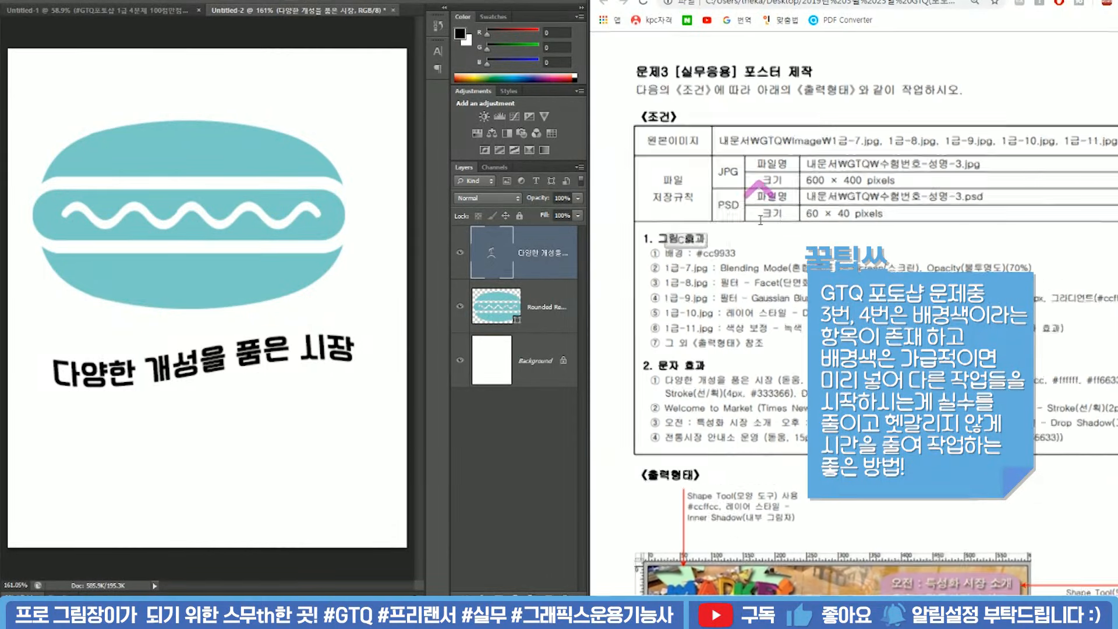
left_click(628, 258)
left_click_drag(628, 258, 720, 257)
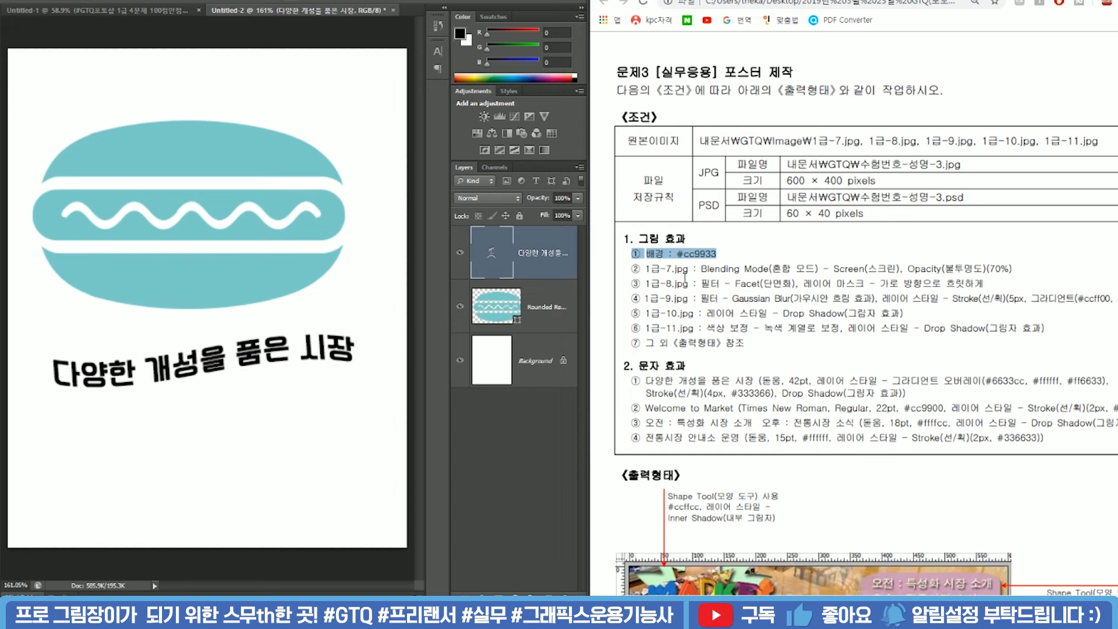
scroll(907, 272, "down", 5)
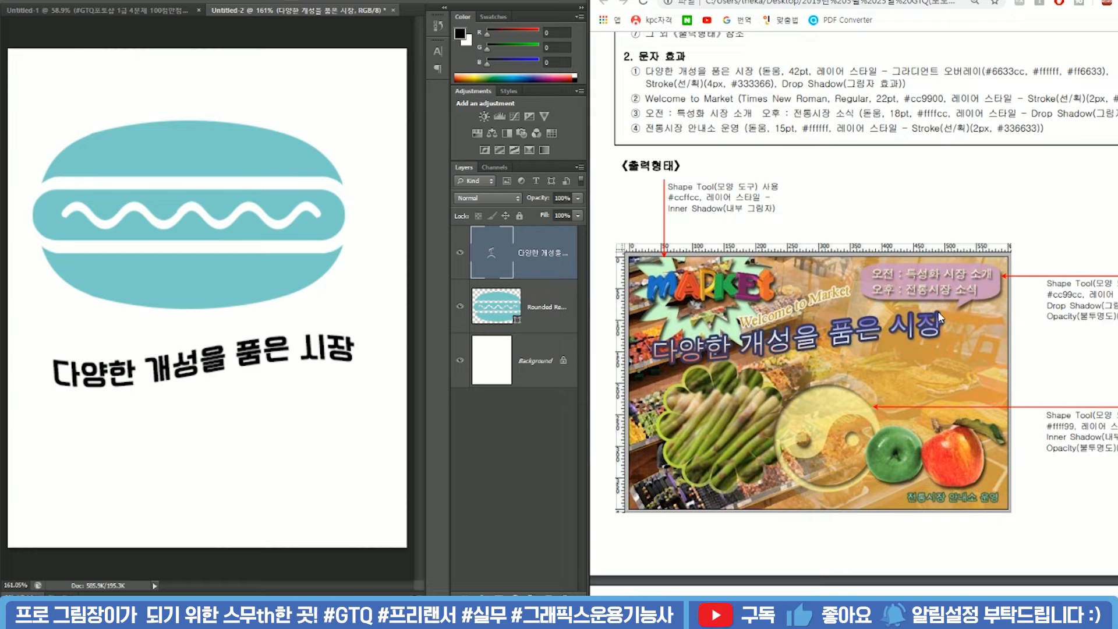
scroll(704, 286, "up", 4)
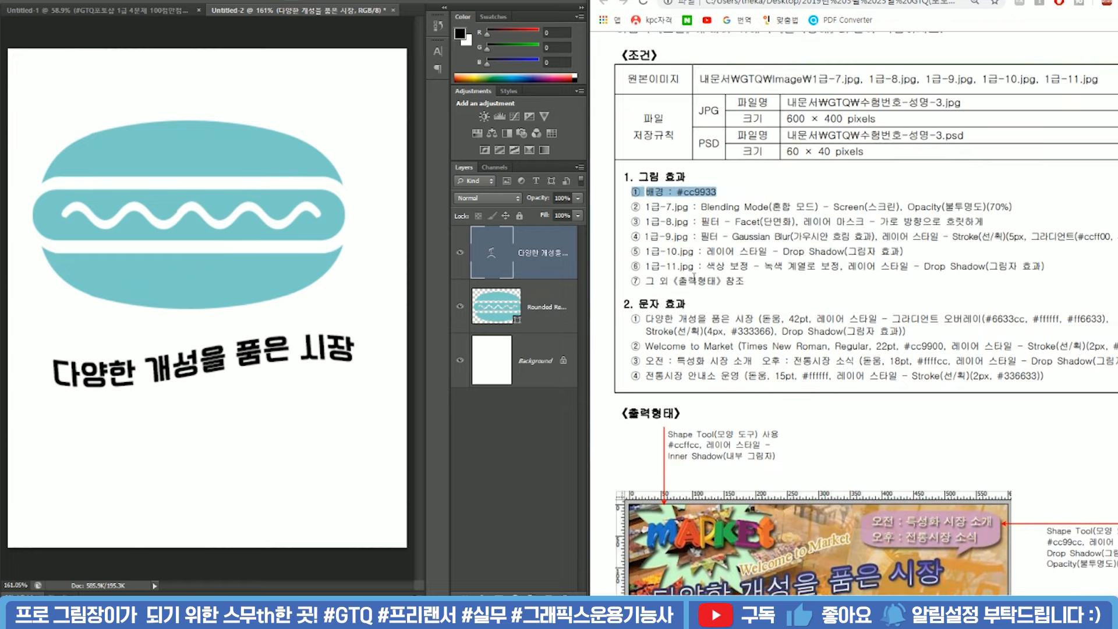
left_click(630, 195)
scroll(626, 198, "up", 1)
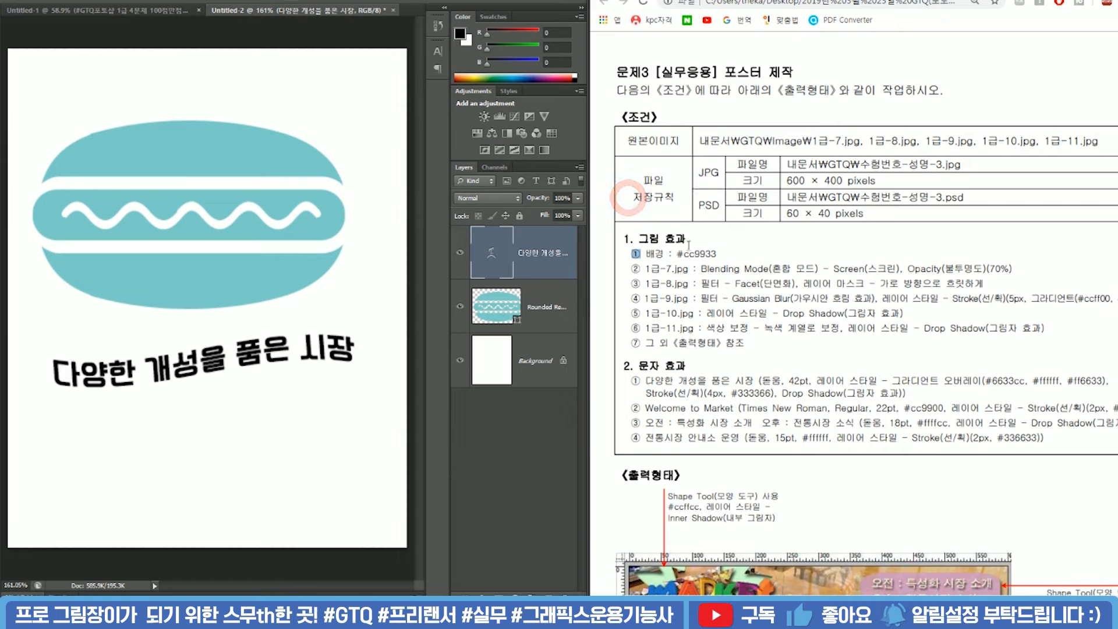
Examine problem 3's image effect conditions, marking the opacity and Drop Shadow entries for 1급-7.jpg to 1급-11.jpg.
left_click(842, 314)
scroll(892, 334, "down", 2)
left_click_drag(908, 145, 997, 146)
left_click(950, 147)
left_click(857, 191)
left_click(941, 201)
Set the 다양한 개성을 품은 시장 text layer's blending mode to Screen and its opacity to 70%.
left_click(486, 198)
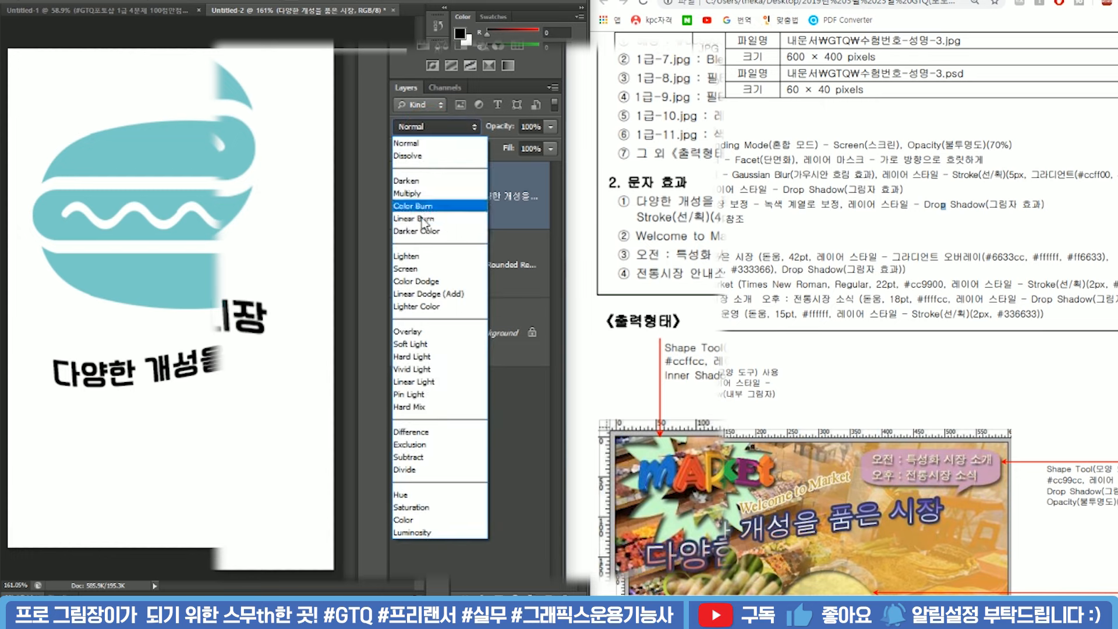
left_click(406, 268)
left_click_drag(550, 127, 520, 144)
type("70")
key("Return")
Restore the 다양한 개성을 품은 시장 text layer's blending mode to Normal and its opacity to 100%.
left_click(460, 126)
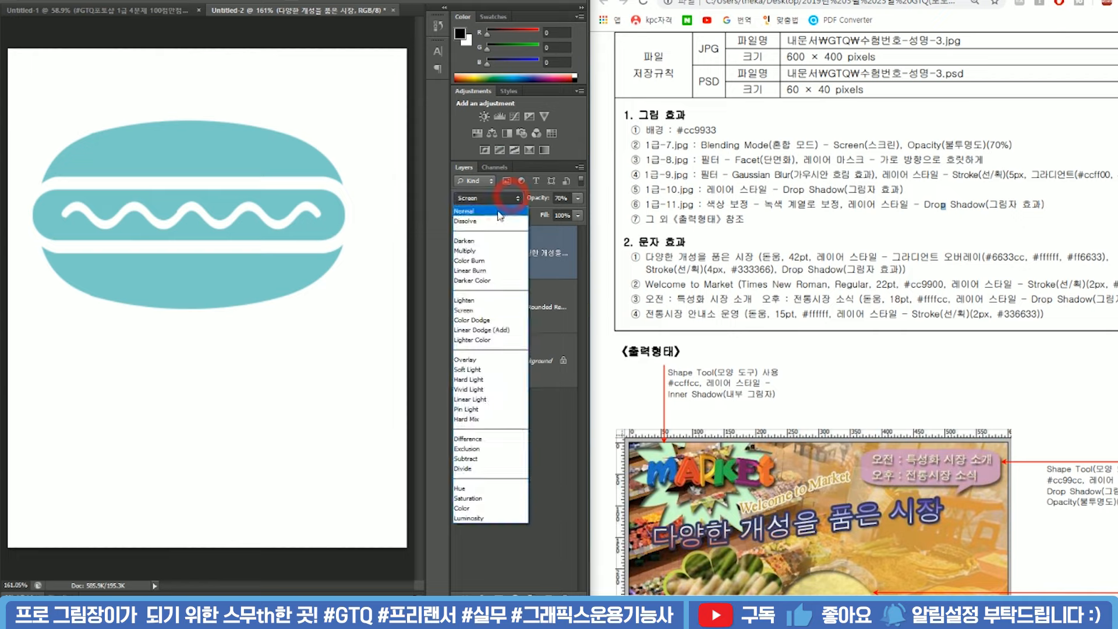
left_click(430, 143)
left_click_drag(572, 209, 629, 227)
left_click(749, 286)
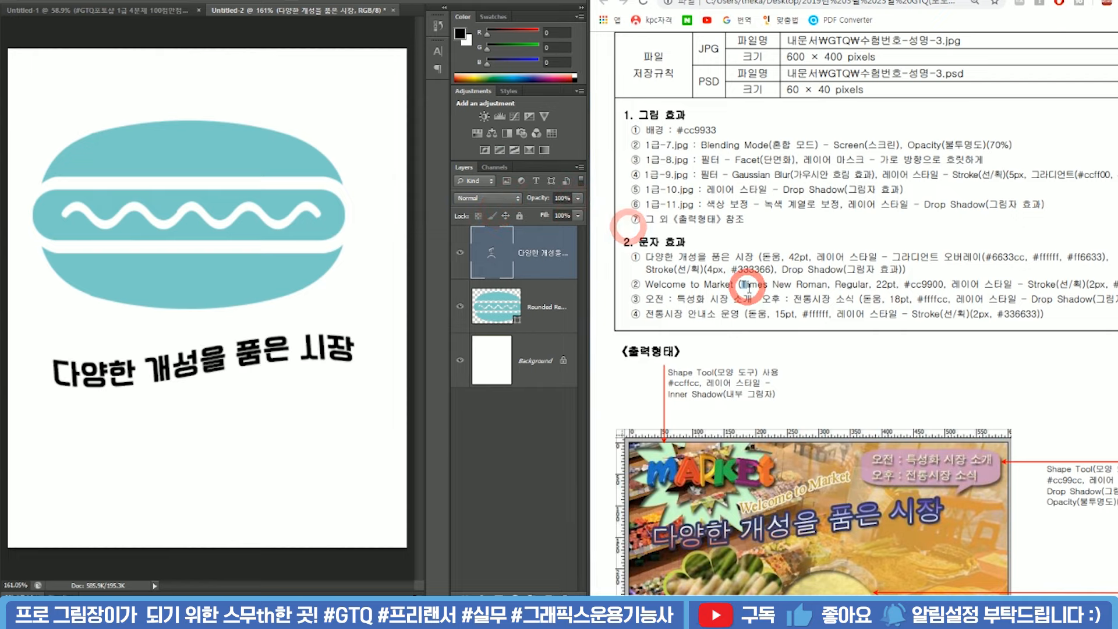
Bring up problem 4's output image for reference and delete the text and hamburger shape layers.
scroll(751, 408, "down", 10)
left_click_drag(782, 601, 763, 599)
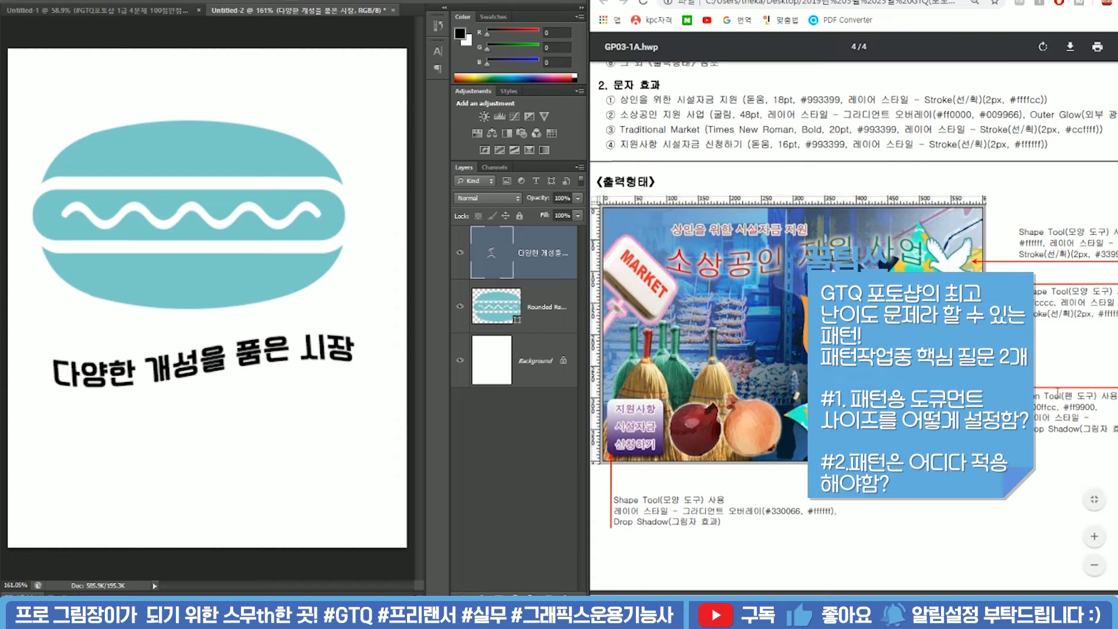
left_click(556, 282)
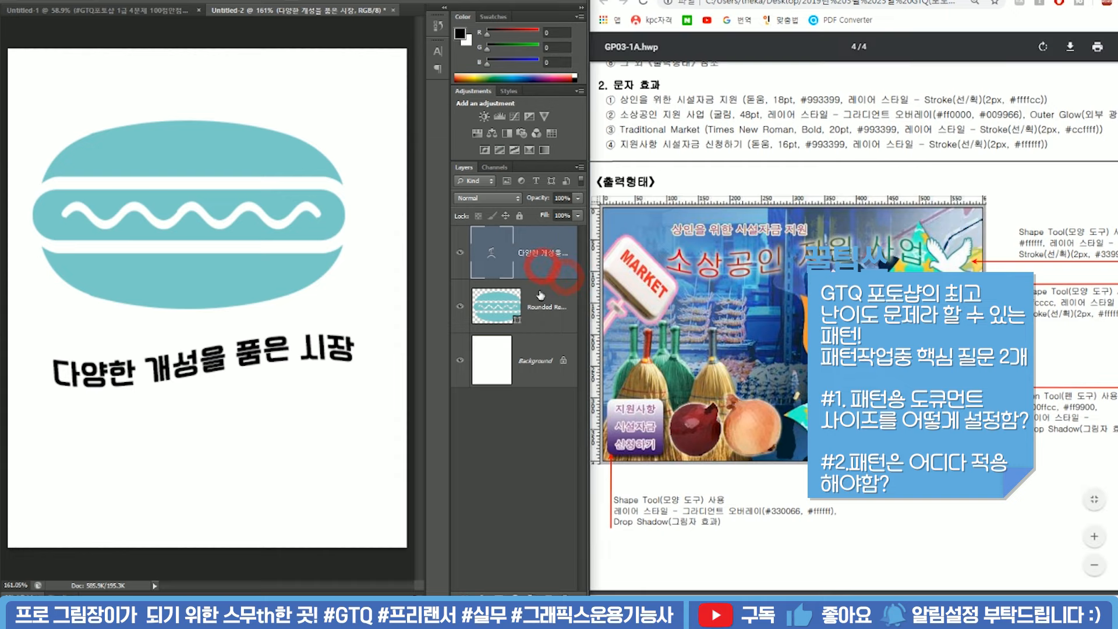
left_click(541, 296, "shift")
left_click_drag(540, 295, 560, 592)
left_click(894, 542)
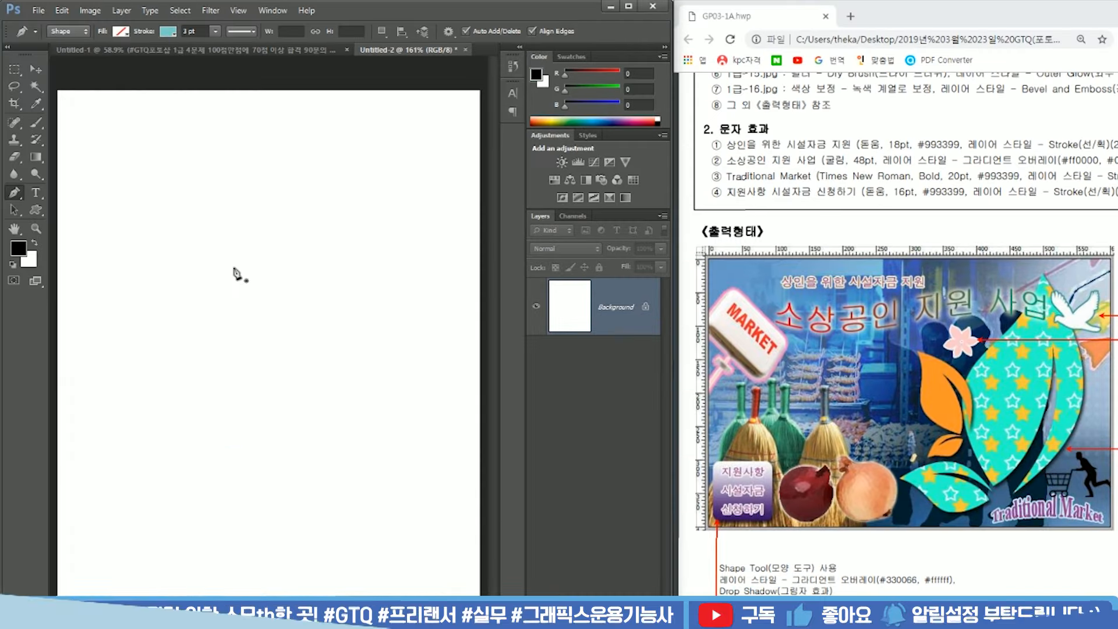
Start a leaf shape with a curved upper-left edge about 63 × 147 px, using the Pen tool with a light red fill and no stroke.
left_click(332, 159)
left_click_drag(266, 314, 205, 372)
left_click(267, 315, "alt")
left_click(168, 31)
left_click(113, 57)
left_click(121, 31)
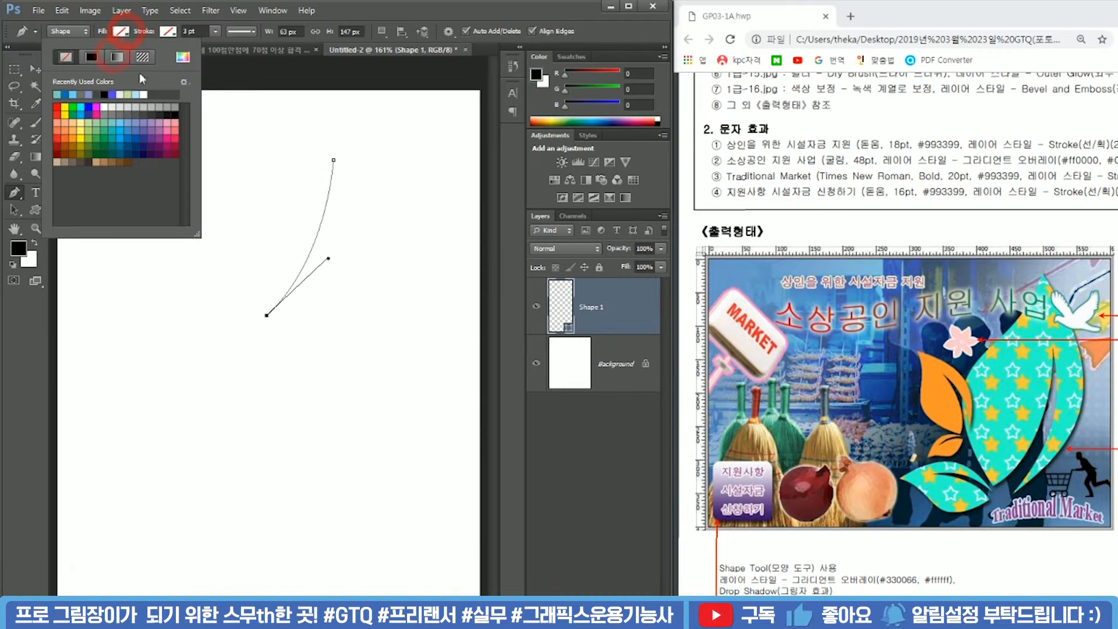
left_click(174, 129)
left_click(201, 70)
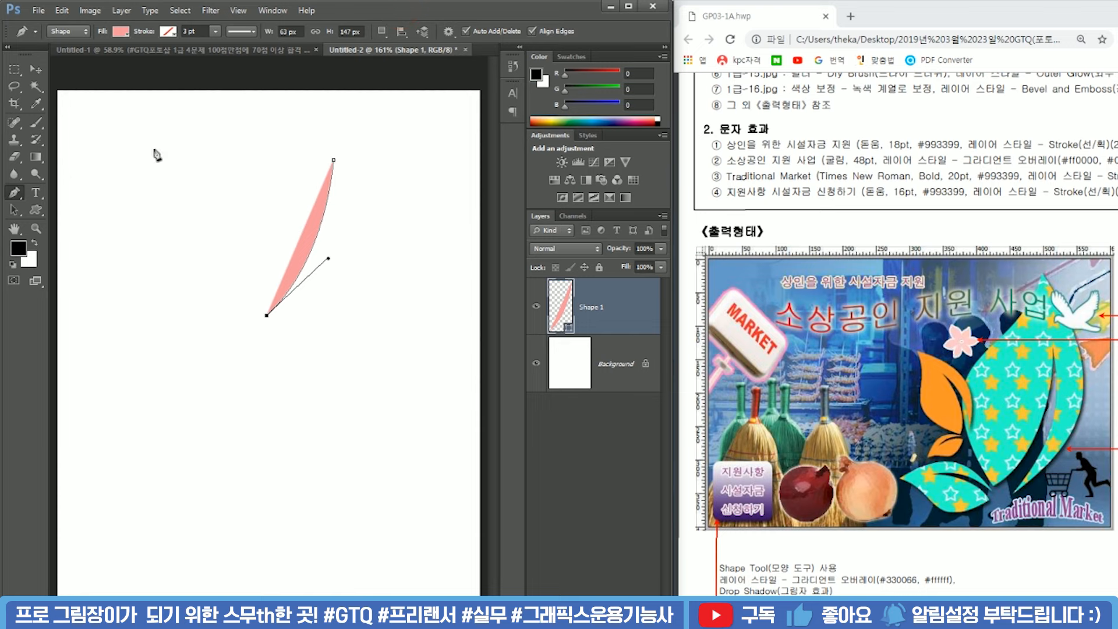
Continue the leaf outline down its left side to a pointed lower tip, undoing the trial right edge.
left_click(267, 315, "alt")
left_click_drag(228, 434, 237, 506)
left_click(228, 434, "alt")
left_click_drag(293, 565, 250, 512)
left_click(294, 565, "alt")
left_click_drag(393, 309, 407, 179)
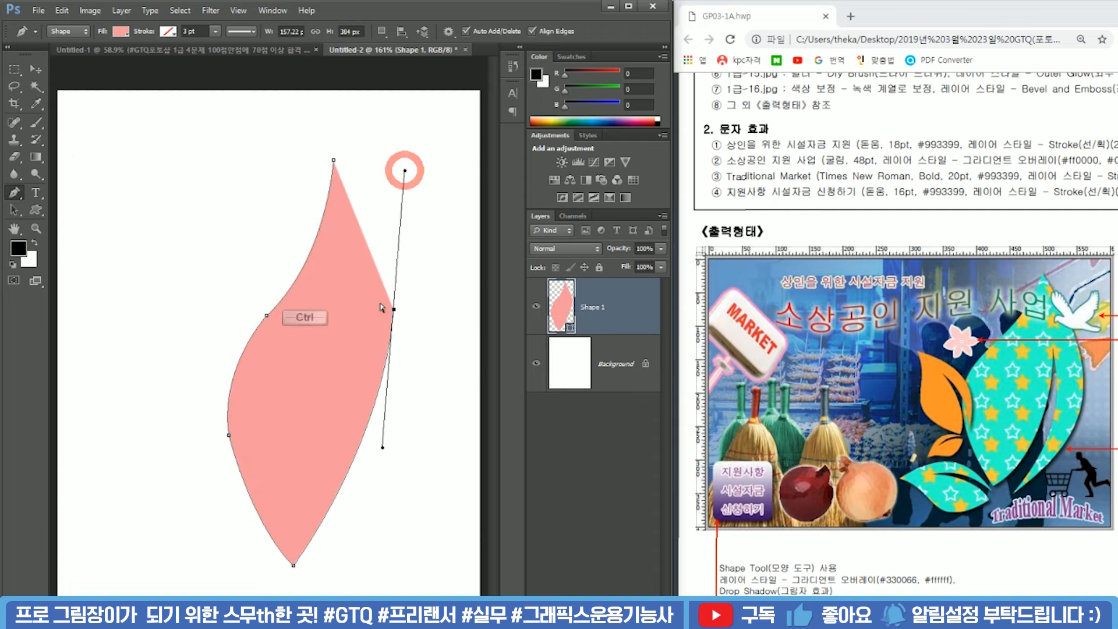
key("ctrl+z")
Draw the leaf's narrow central slit and curved right side, then close the outline at the upper tip.
left_click(293, 565, "alt")
left_click_drag(358, 313, 362, 125)
left_click(359, 313, "alt")
left_click_drag(325, 559, 279, 588)
left_click(325, 560, "alt")
left_click_drag(419, 302, 400, 140)
key("ctrl")
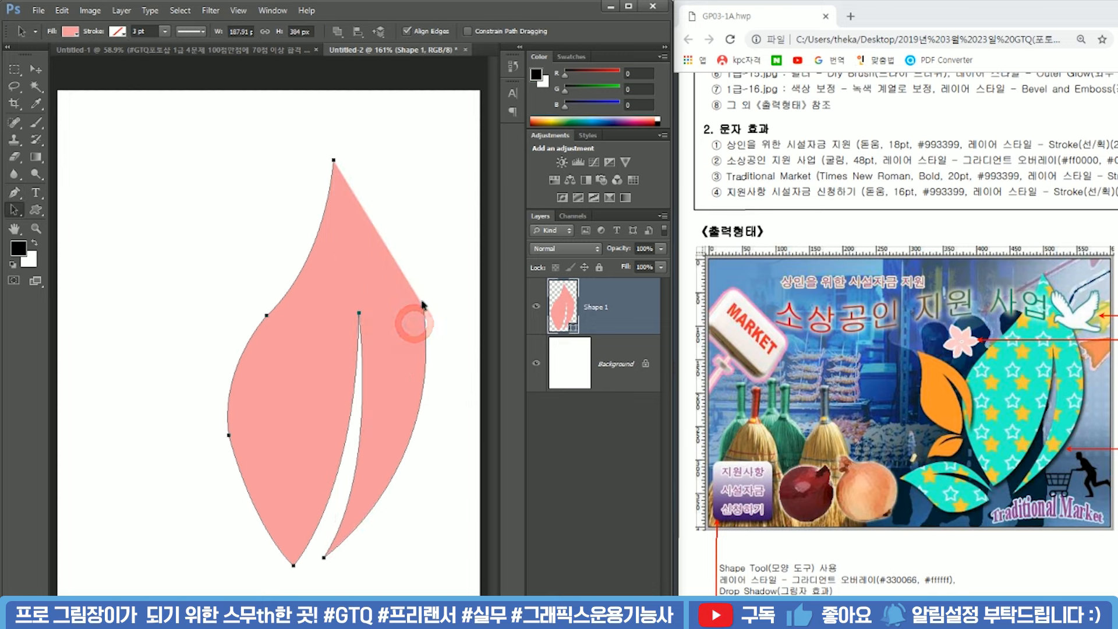
left_click(424, 309)
left_click(414, 309, "alt")
left_click_drag(334, 161, 267, 100)
Move the anchor points on the leaf's left edge outward to widen its curve.
left_click(278, 455, "ctrl")
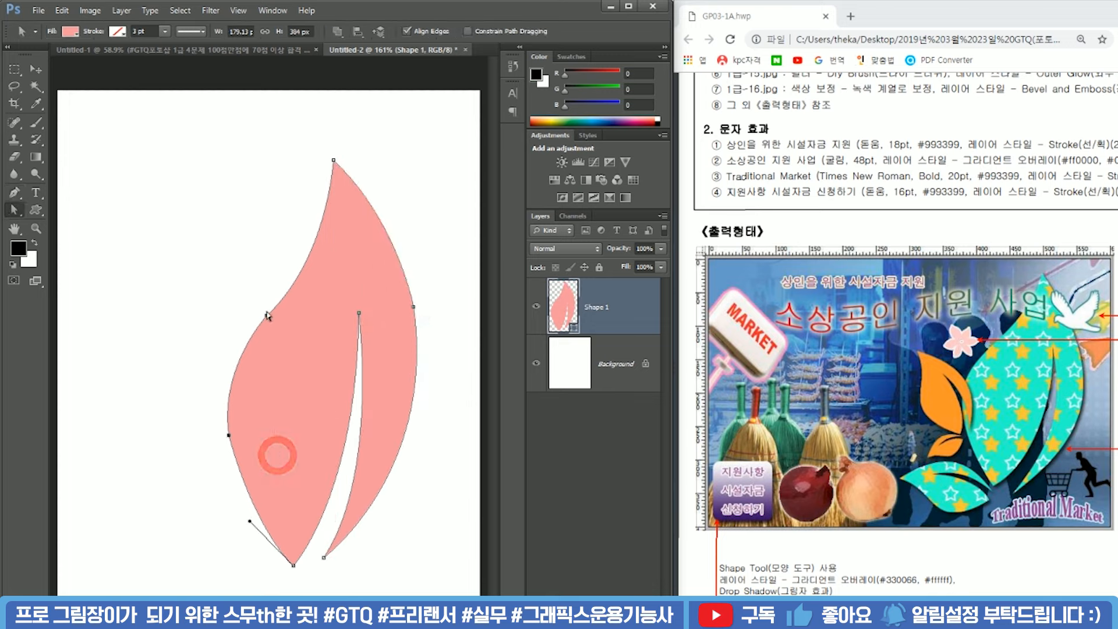
left_click_drag(269, 317, 252, 299)
left_click(220, 253)
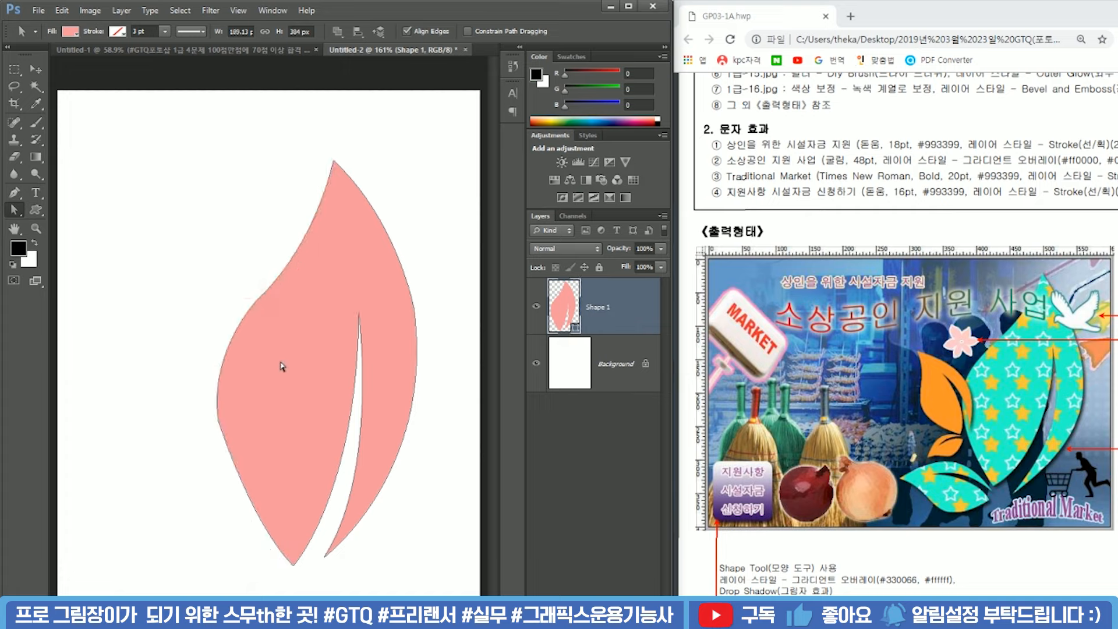
Scale the whole leaf down to about 141 × 286 px.
scroll(280, 360, "down", 3)
left_click_drag(188, 181, 412, 449)
key("ctrl+t")
left_click_drag(230, 513, 268, 435)
key("Return")
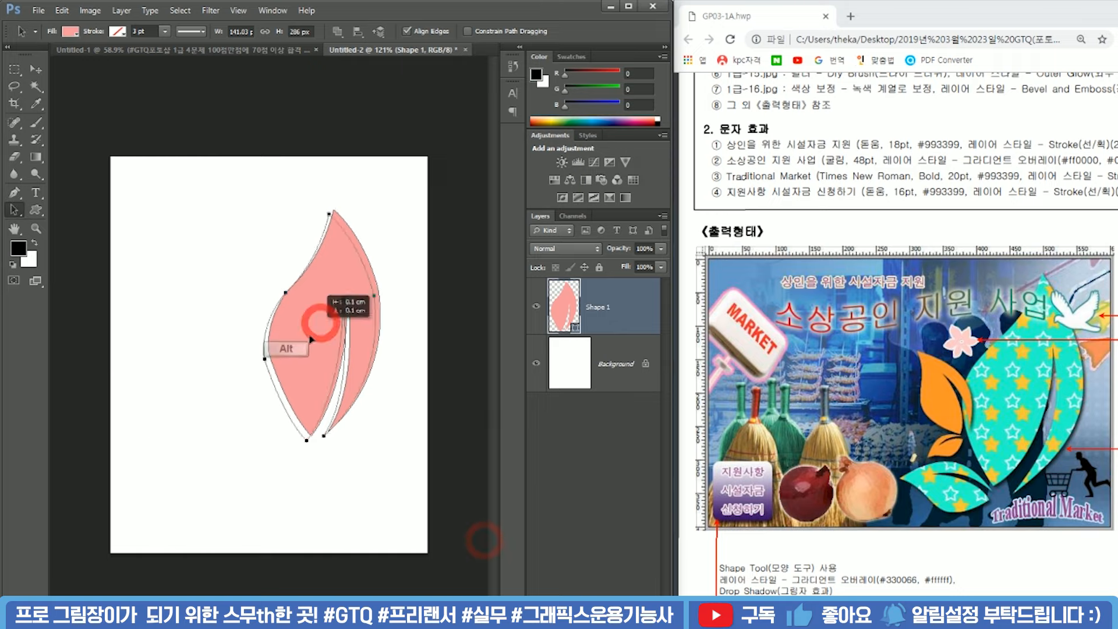
Duplicate the leaf, scale and rotate the copy to lie flatter, and place it beside the large leaf's base.
left_click_drag(338, 320, 200, 400)
key("ctrl+t")
left_click_drag(324, 356, 223, 279)
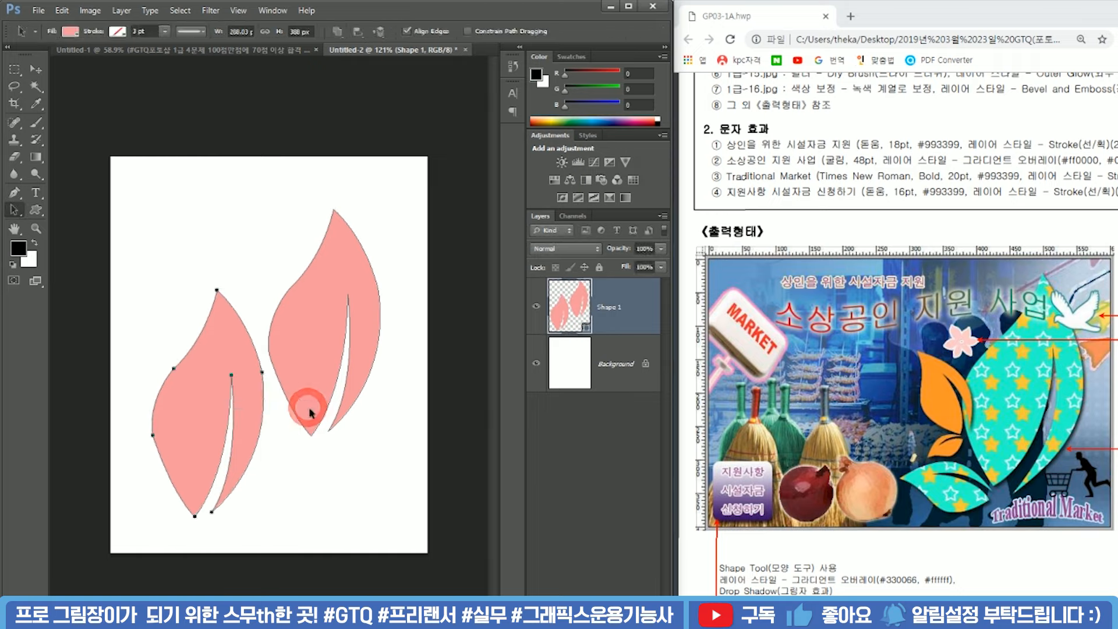
left_click_drag(319, 391, 310, 412)
key("Return")
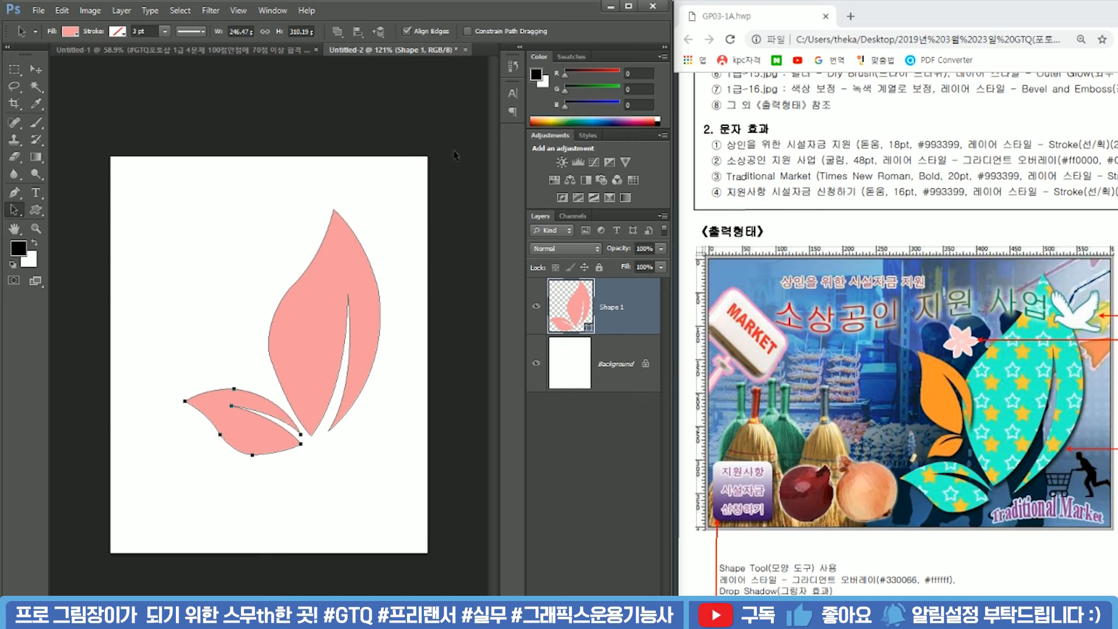
Add an empty layer directly above the background and reselect the leaf shape layer.
left_click(630, 315)
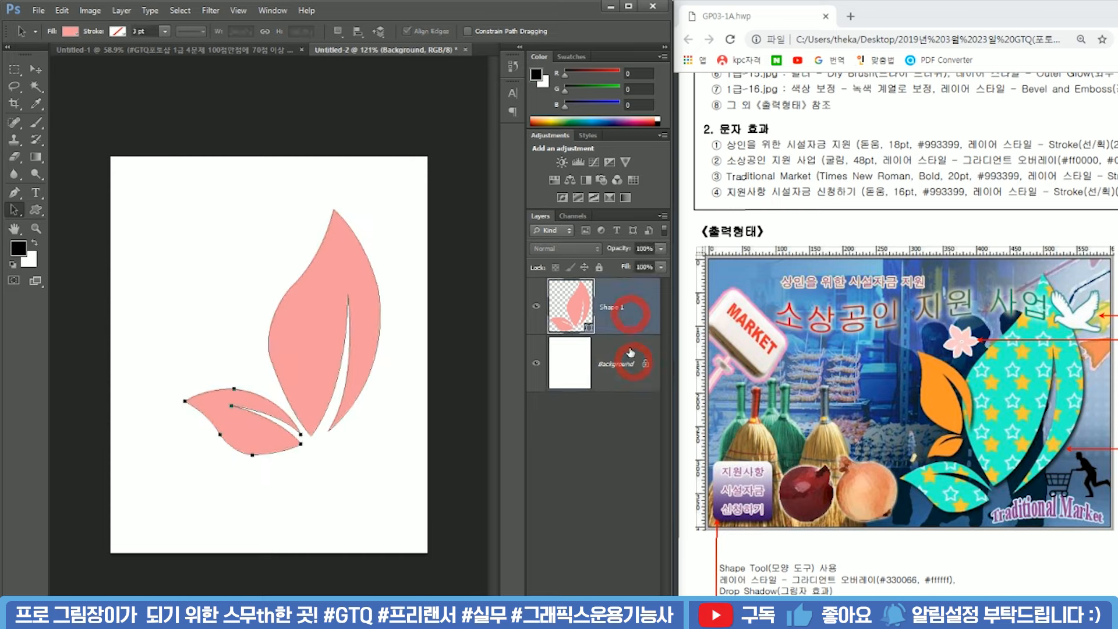
left_click(622, 361)
key("ctrl+shift+alt+n")
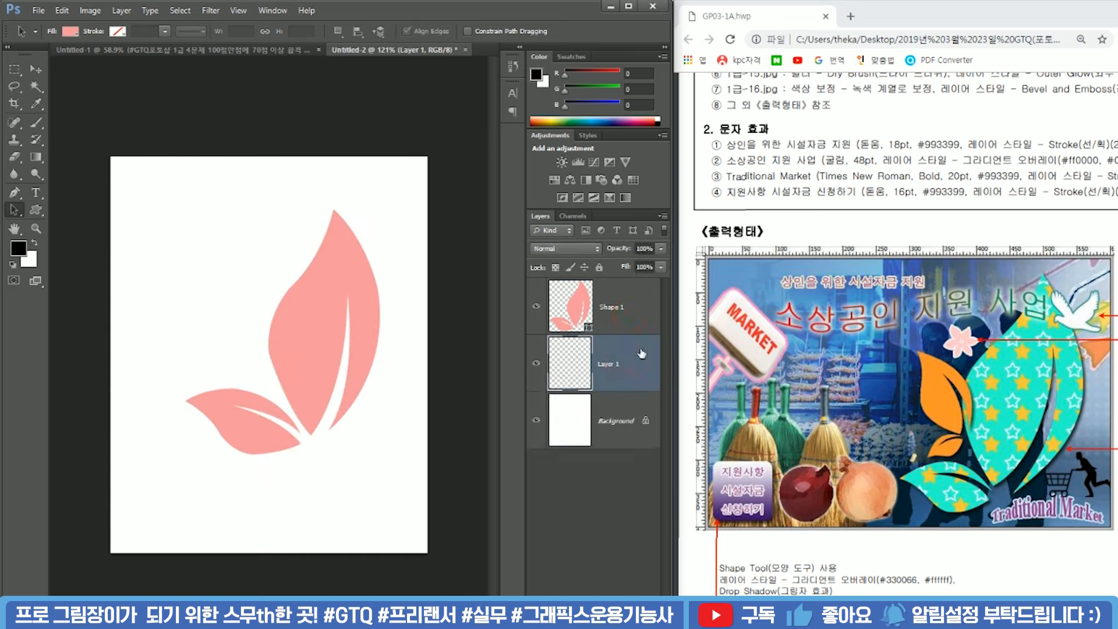
left_click(581, 322)
Display the document's paths over the upper-right part of the canvas.
left_click(273, 11)
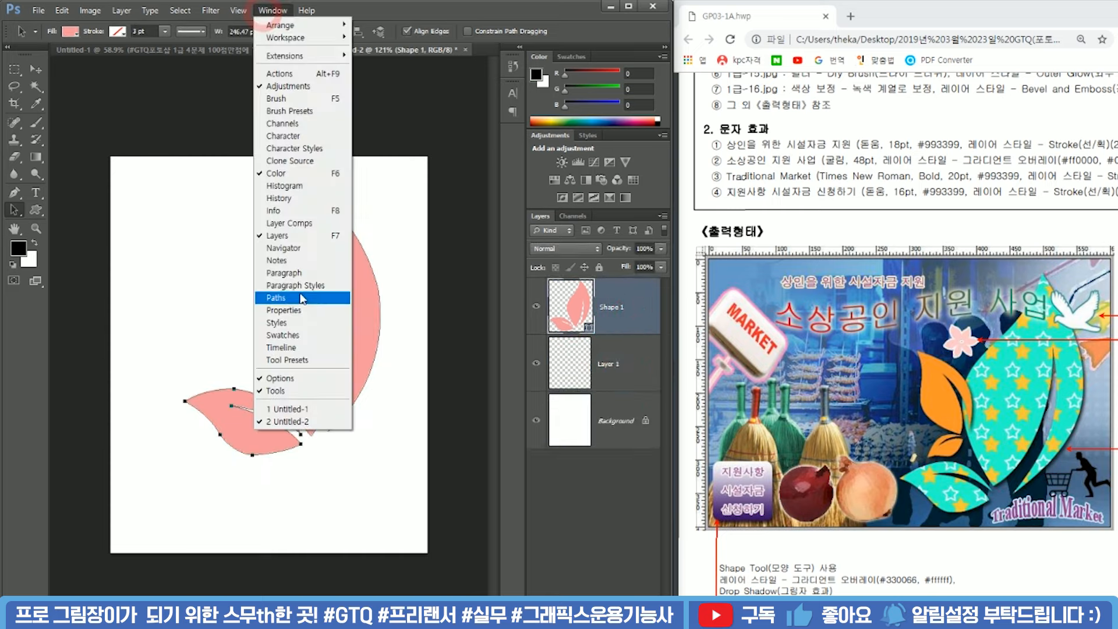
left_click(317, 362)
left_click_drag(421, 326, 436, 117)
left_click_drag(454, 207, 454, 248)
Try merging the empty layer with the leaf shape layer, undo the merge and delete the empty layer.
left_click(606, 371)
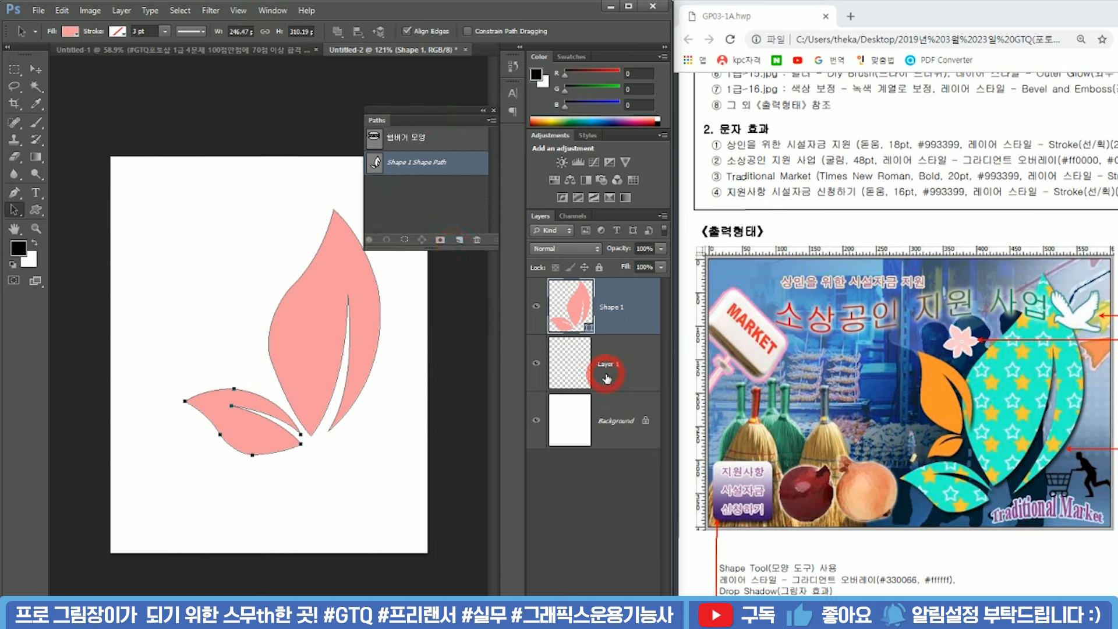
left_click(635, 299, "shift")
key("ctrl+e")
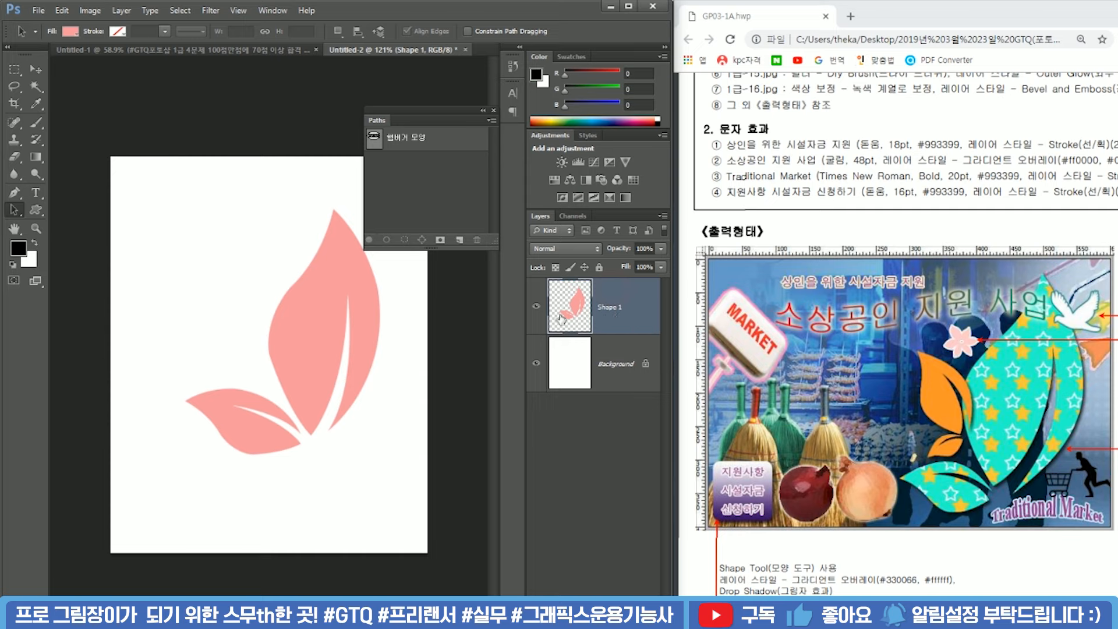
key("ctrl+z")
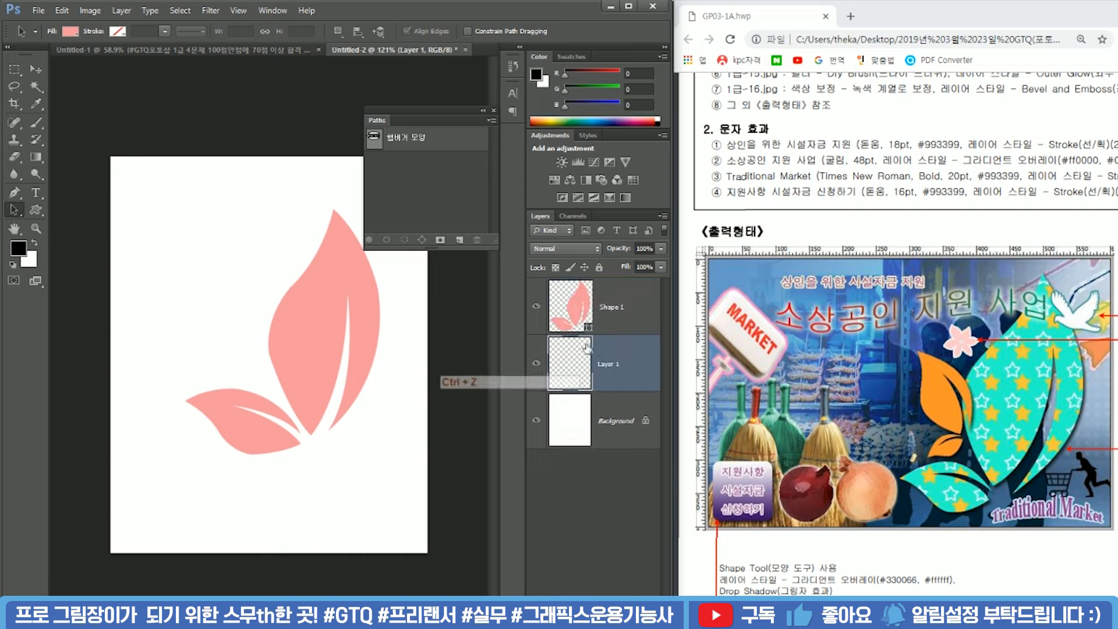
key("Delete")
Duplicate both leaves within the shape layer, shrink and rotate the copies, and place them left of the large leaf.
left_click(634, 309)
left_click_drag(150, 187, 444, 496)
left_click_drag(315, 326, 225, 239)
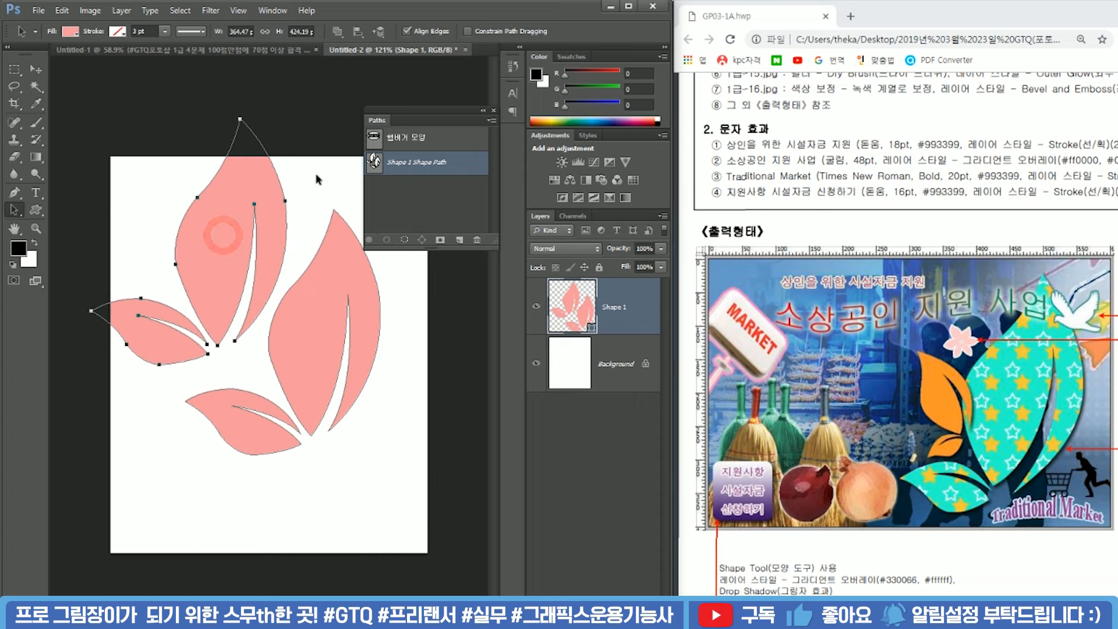
key("ctrl+t")
left_click_drag(286, 119, 178, 220)
left_click_drag(153, 306, 259, 314)
key("Return")
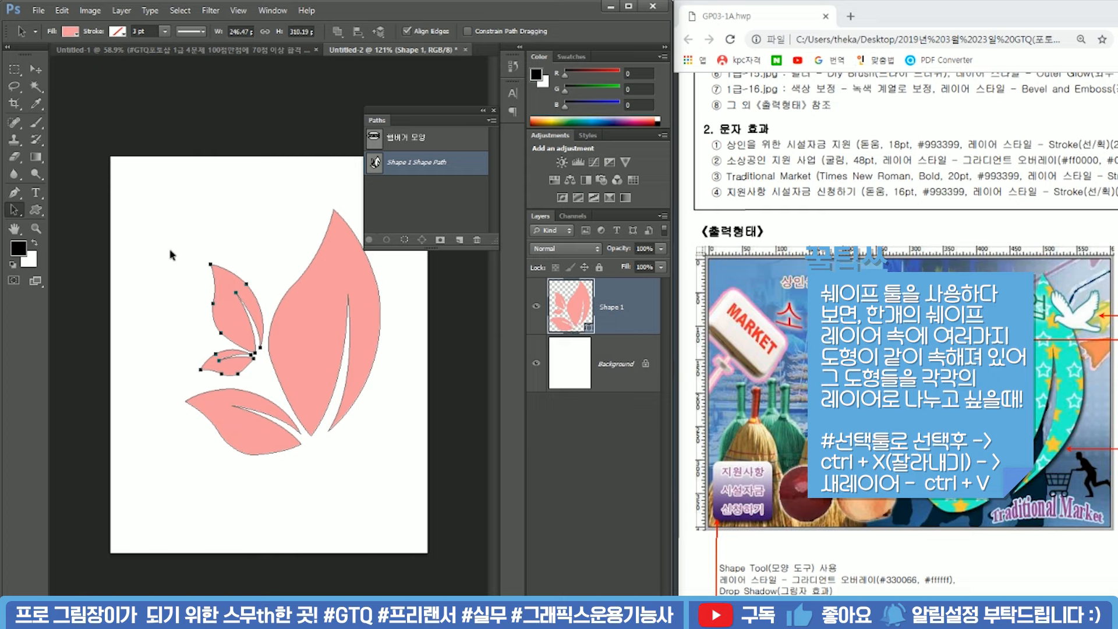
Cut the two small leaf paths out of the shape layer and paste them onto a new layer.
left_click_drag(155, 237, 261, 378)
left_click_drag(172, 235, 259, 378)
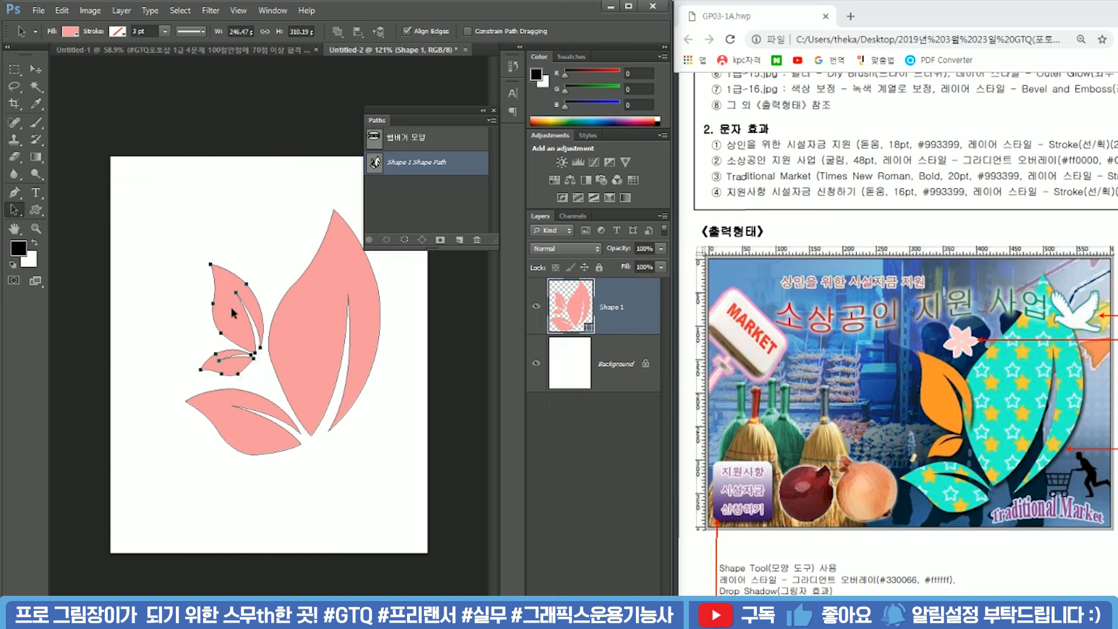
key("ctrl+x")
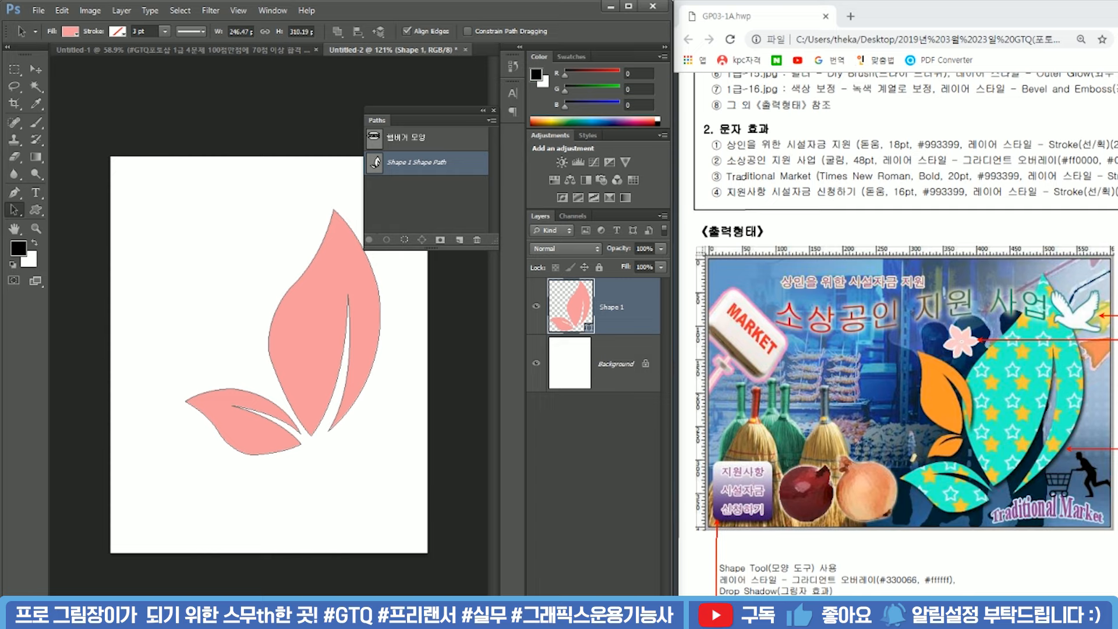
key("ctrl+shift+alt+n")
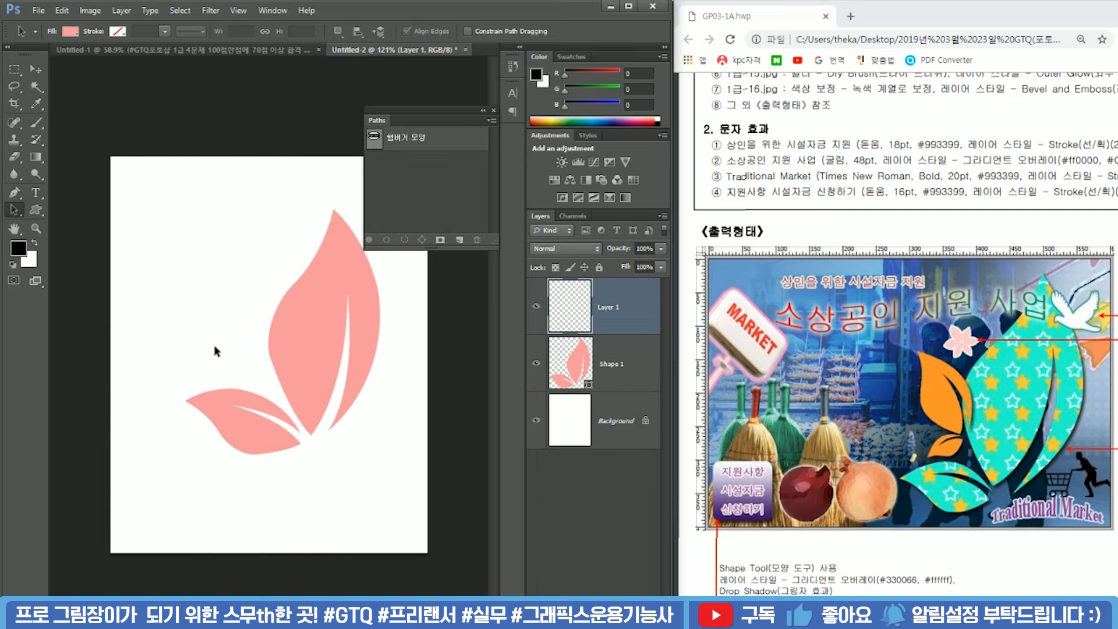
key("ctrl+v")
Load the pasted leaf path as a selection, fill it with orange RGB 255, 180, 0 on the new layer, and deselect.
left_click(410, 167)
left_click(404, 239)
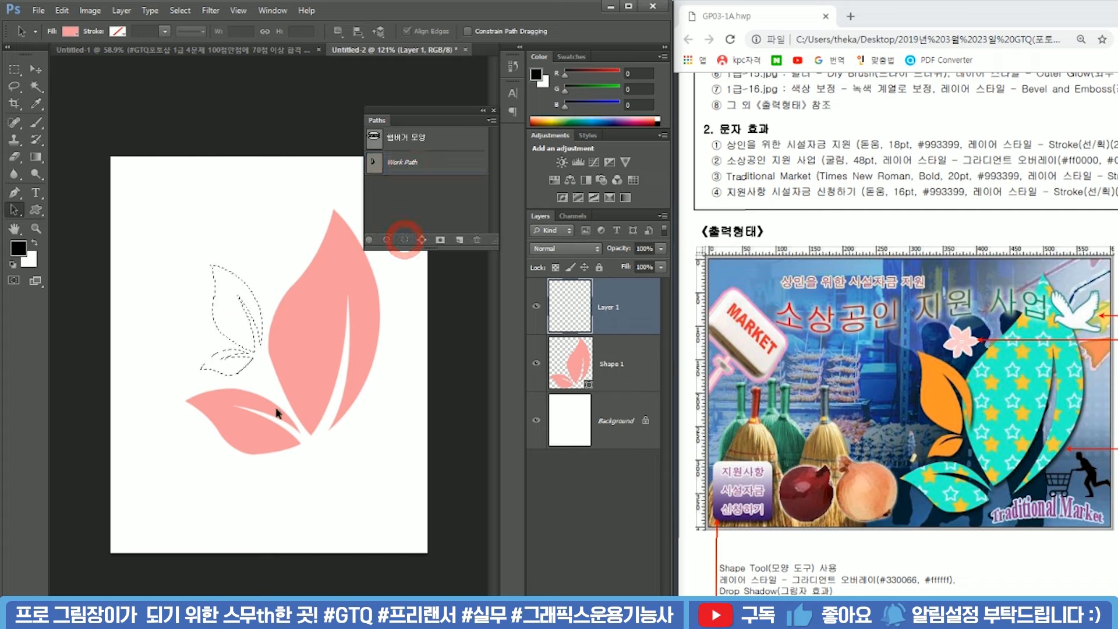
left_click(18, 248)
left_click(984, 102)
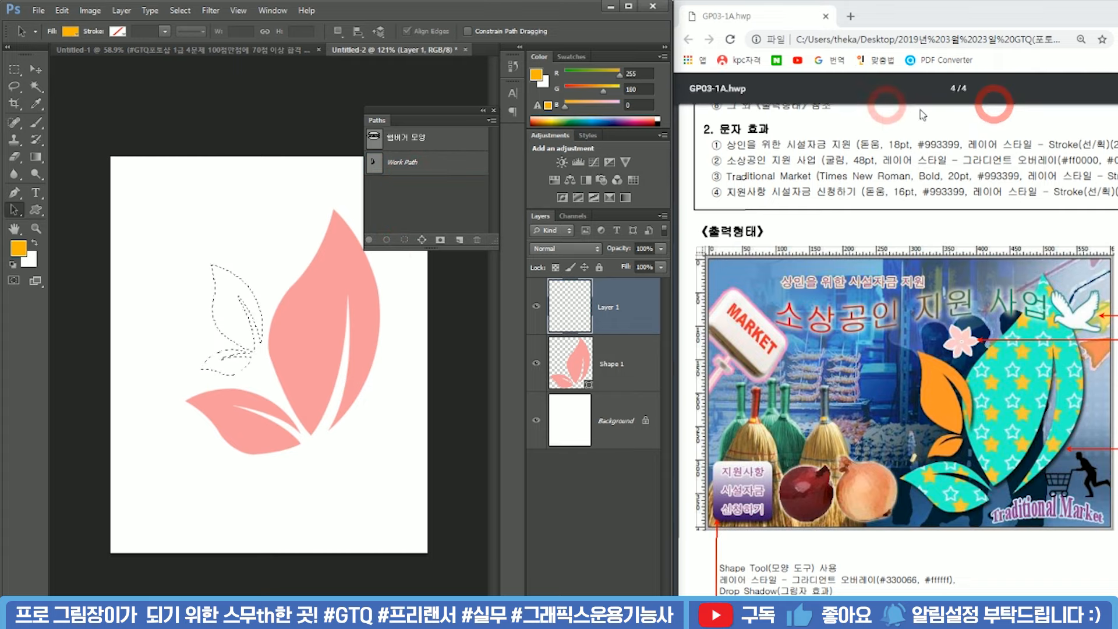
key("alt+BackSpace")
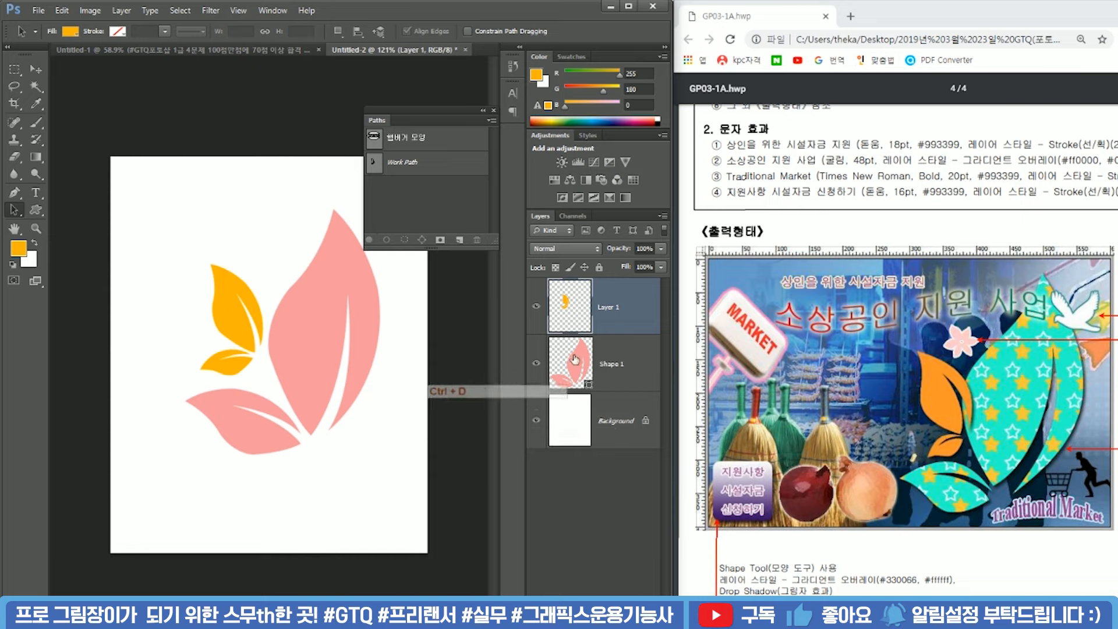
left_click(585, 383, "ctrl")
key("ctrl+d")
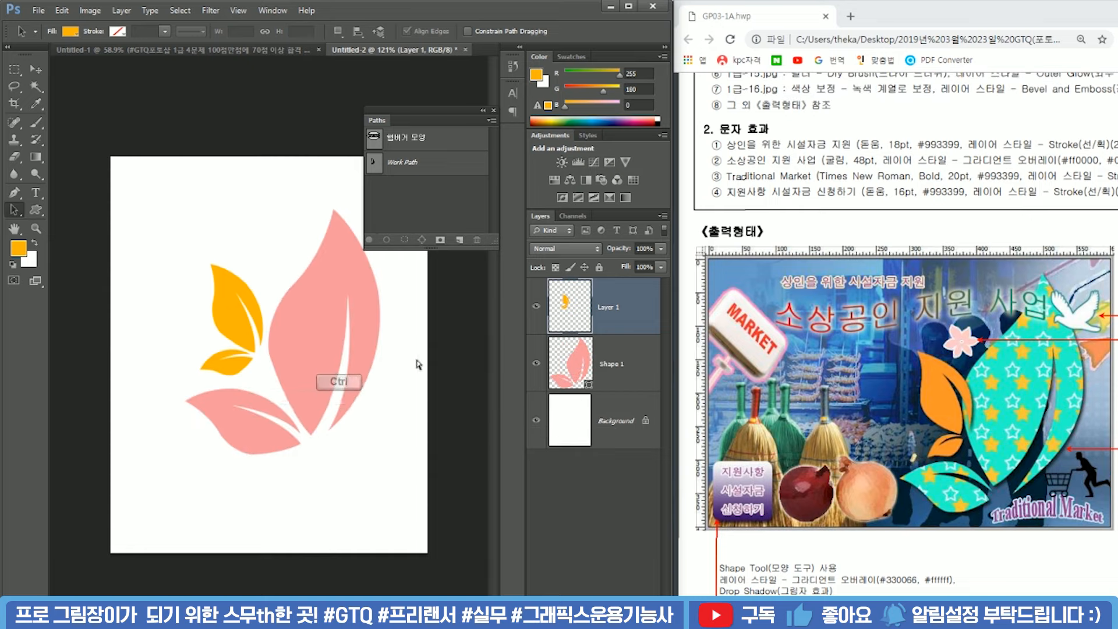
Change the fill color of the larger leaf shape layer to bright green.
left_click(581, 369, "ctrl")
double_click(581, 369)
left_click_drag(868, 233, 868, 216)
left_click(993, 101)
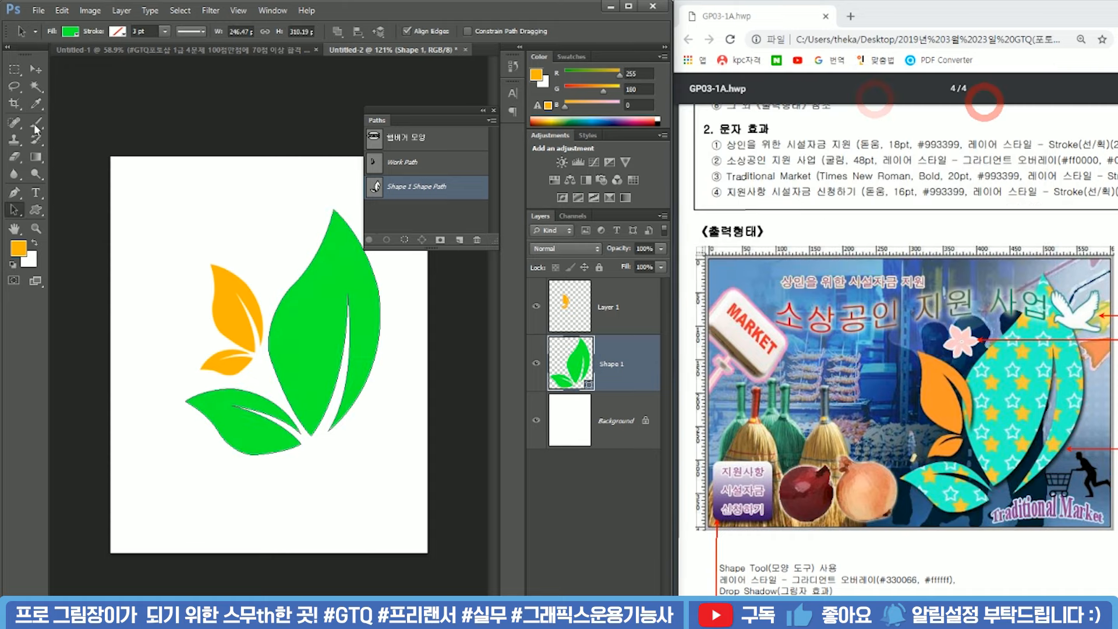
Reposition the orange and green leaf layers together on the 600-pixel-wide canvas with the Move tool.
left_click(618, 420)
left_click(36, 69)
left_click(154, 254)
left_click(421, 513)
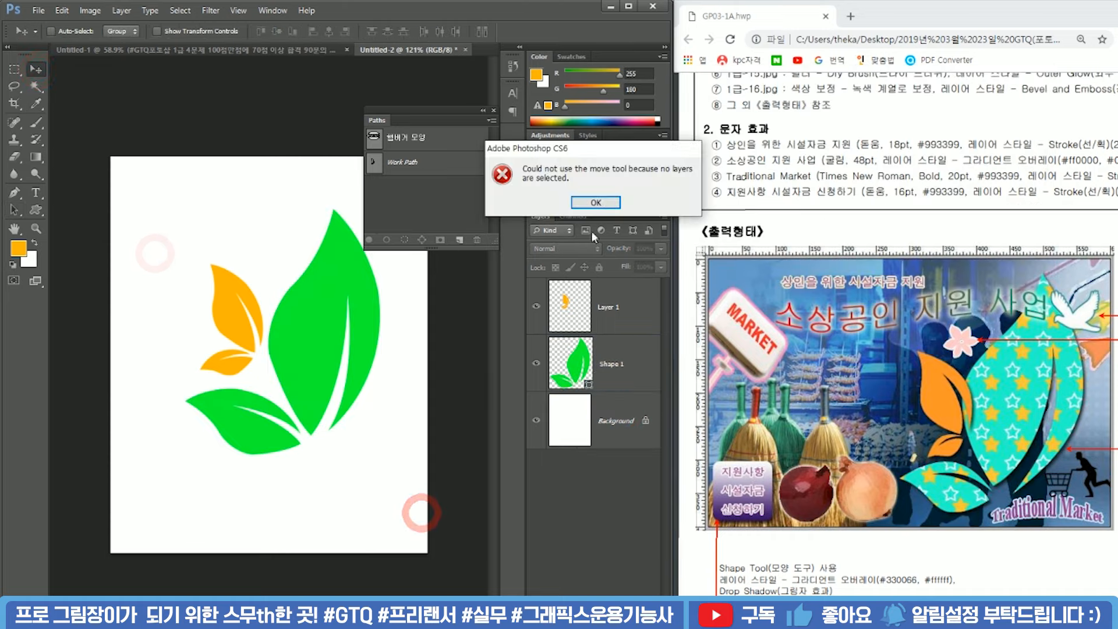
left_click(596, 202)
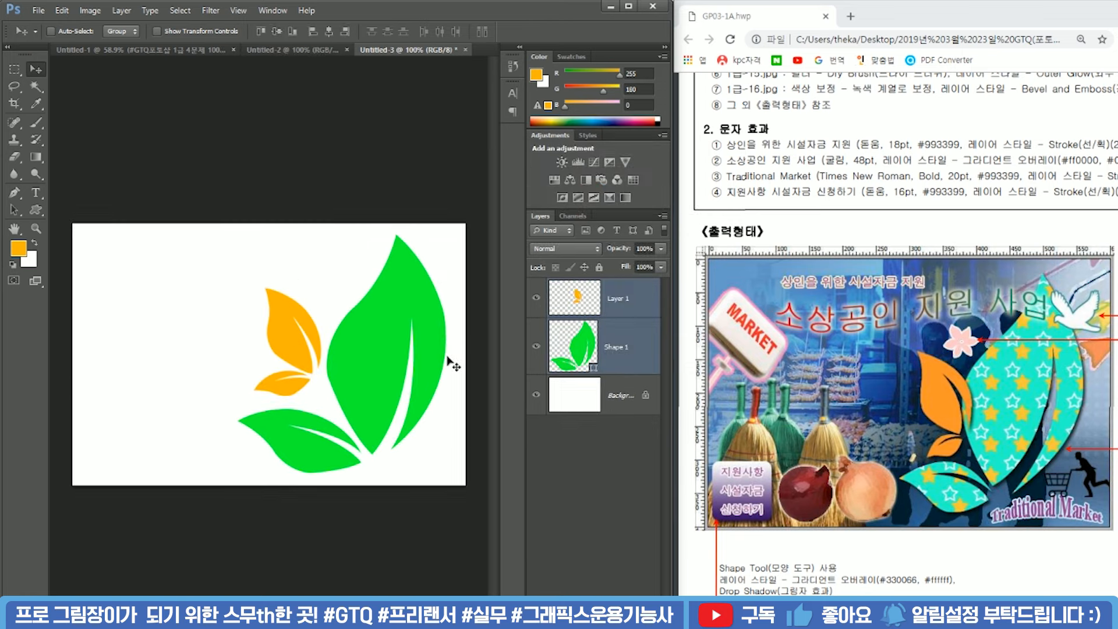
left_click_drag(399, 302, 396, 308)
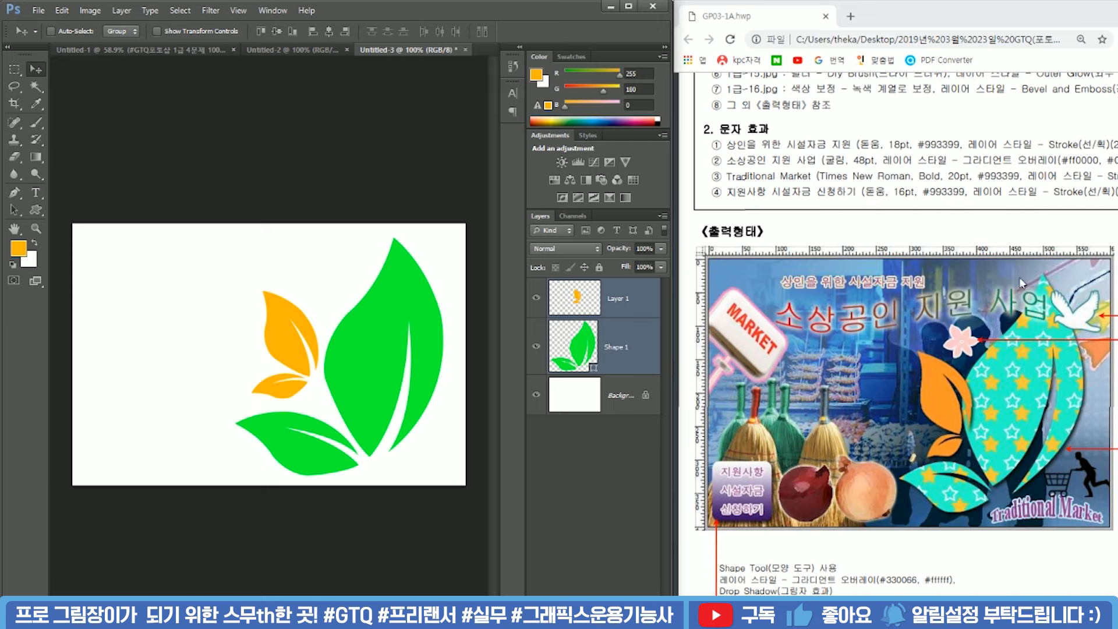
Create a new 40 × 40 pixel document at 72 pixels/inch in RGB color.
left_click(220, 162)
key("ctrl+n")
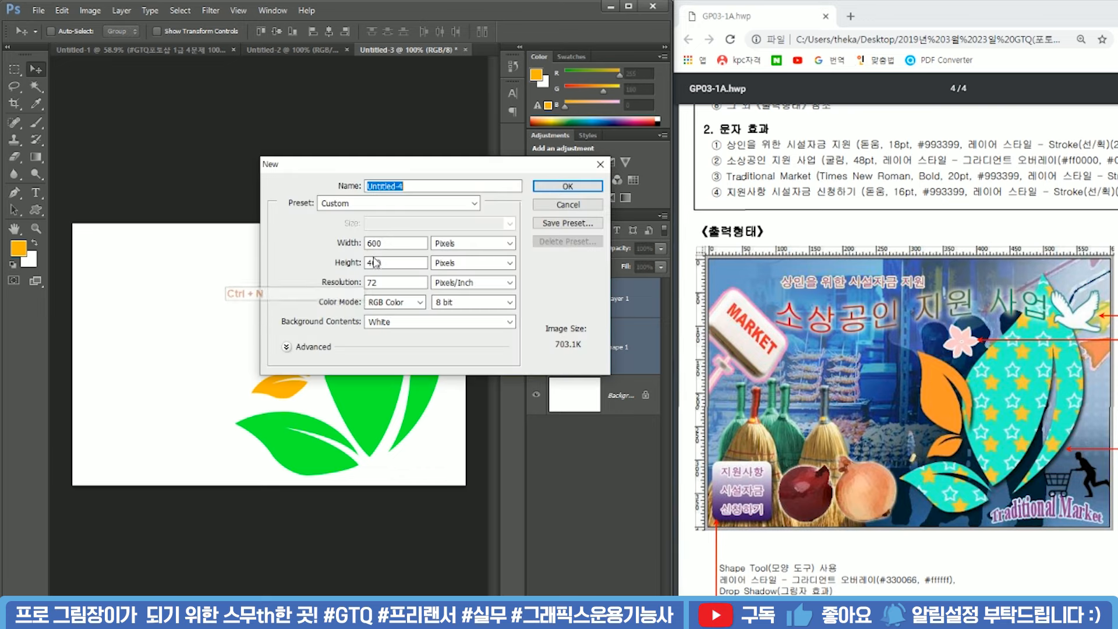
double_click(374, 243)
type("40")
key("Tab")
type("40")
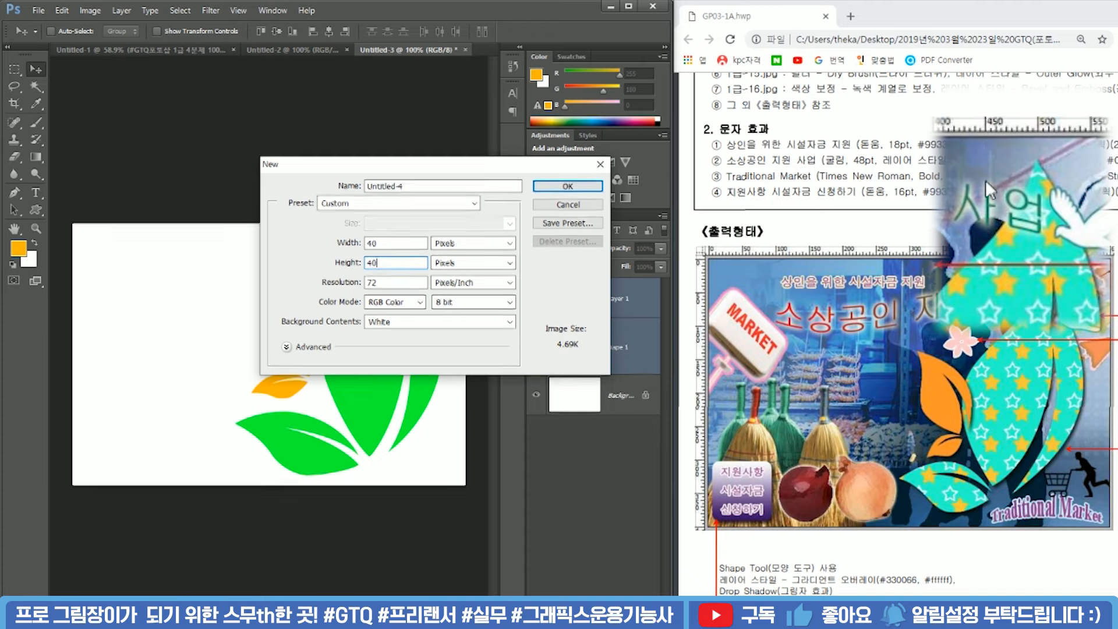
key("Return")
scroll(251, 373, "up", 5)
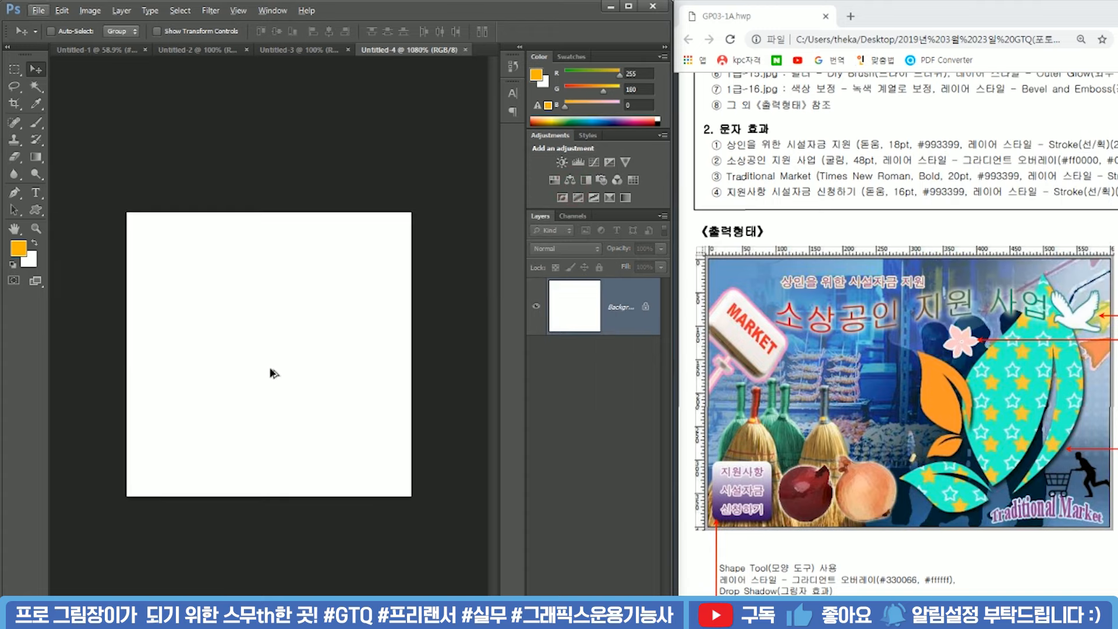
Convert the background to a regular layer, add an empty layer, and delete the white layer to leave a transparent canvas.
double_click(633, 326)
key("Return")
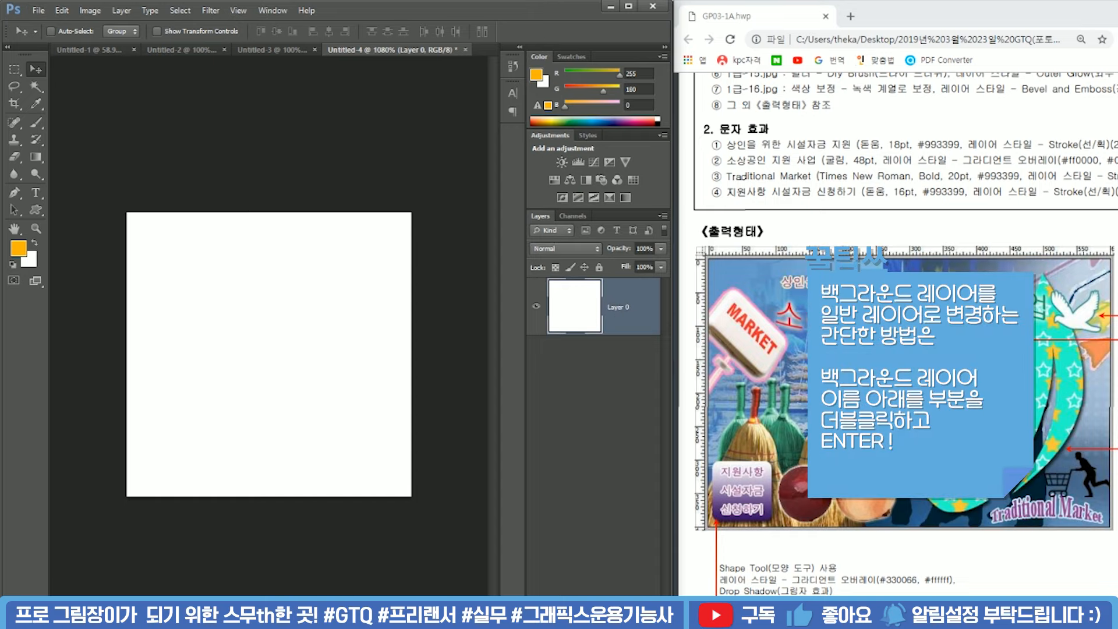
key("ctrl+shift+alt+n")
left_click(633, 363)
key("Delete")
left_click(603, 297)
Draw a solid five-point star about 14 × 13 px near the canvas centre with the Custom Shape tool.
left_click(36, 209)
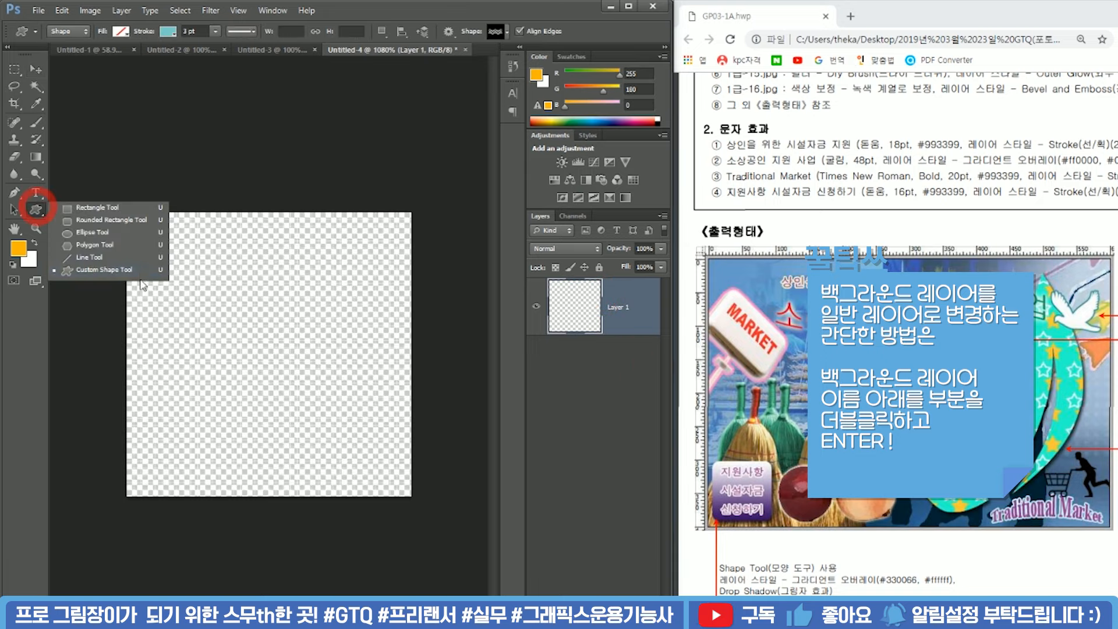
left_click(143, 272)
left_click(497, 32)
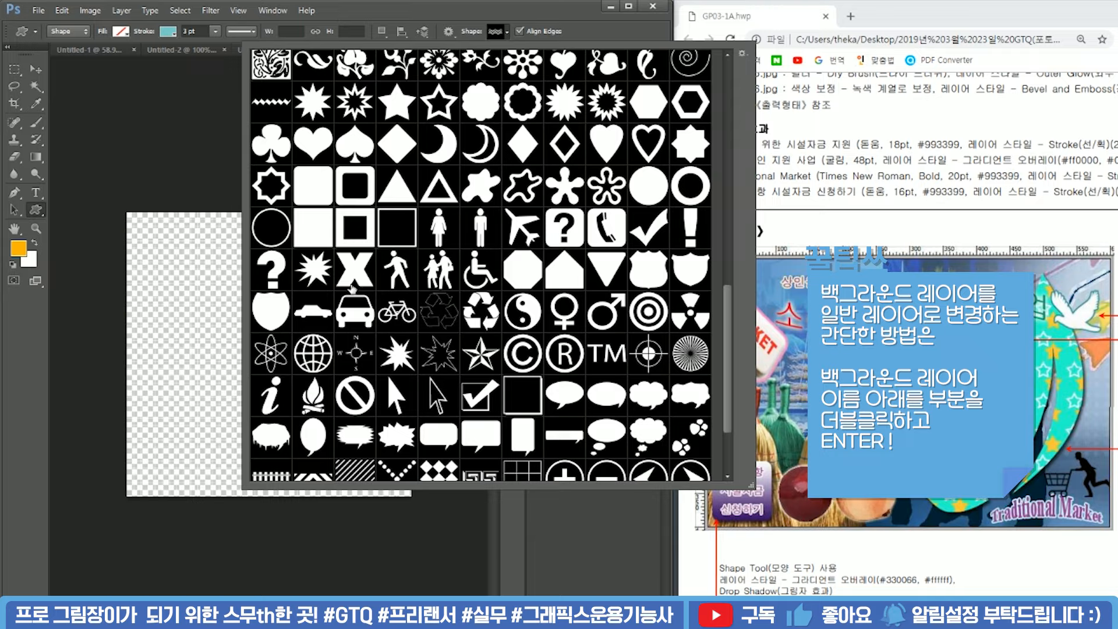
scroll(353, 288, "down", 3)
scroll(539, 314, "up", 3)
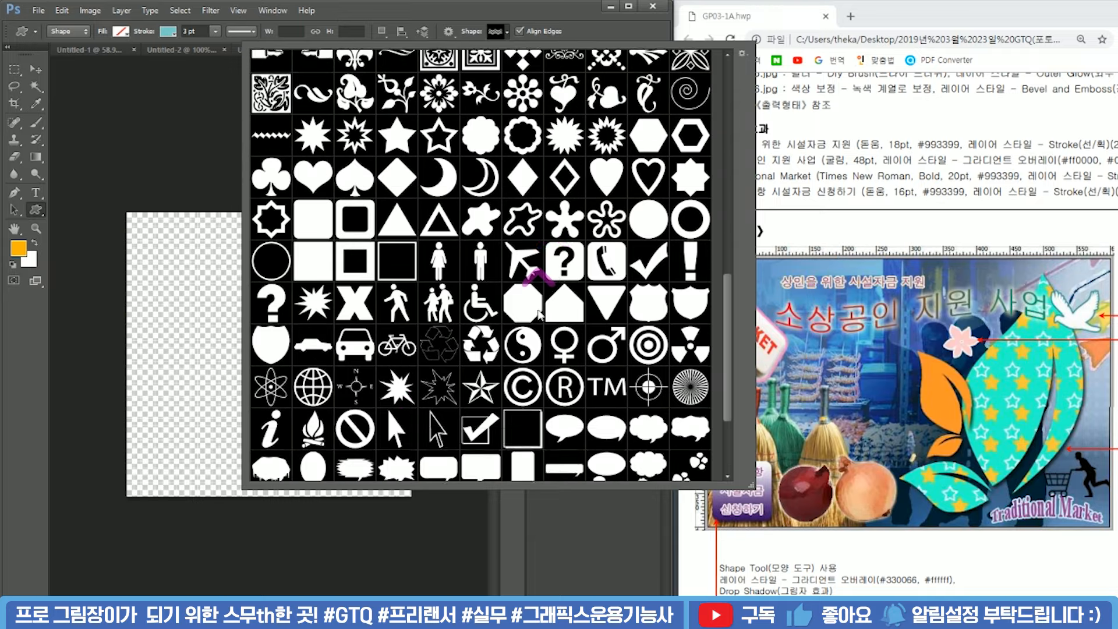
scroll(539, 315, "up", 3)
left_click(401, 284)
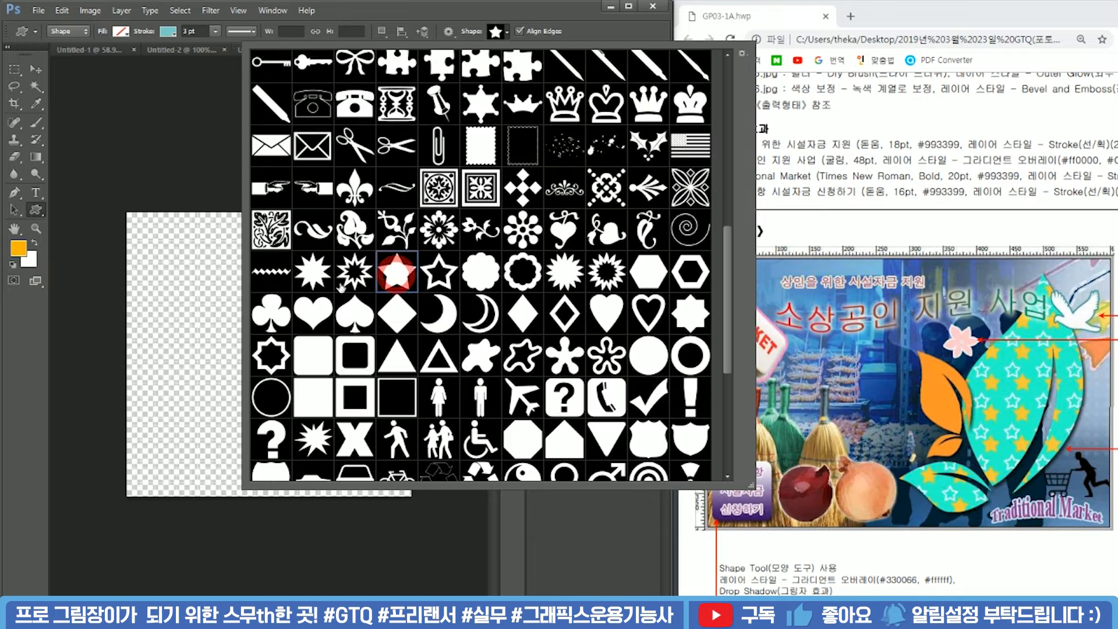
left_click_drag(180, 299, 275, 383)
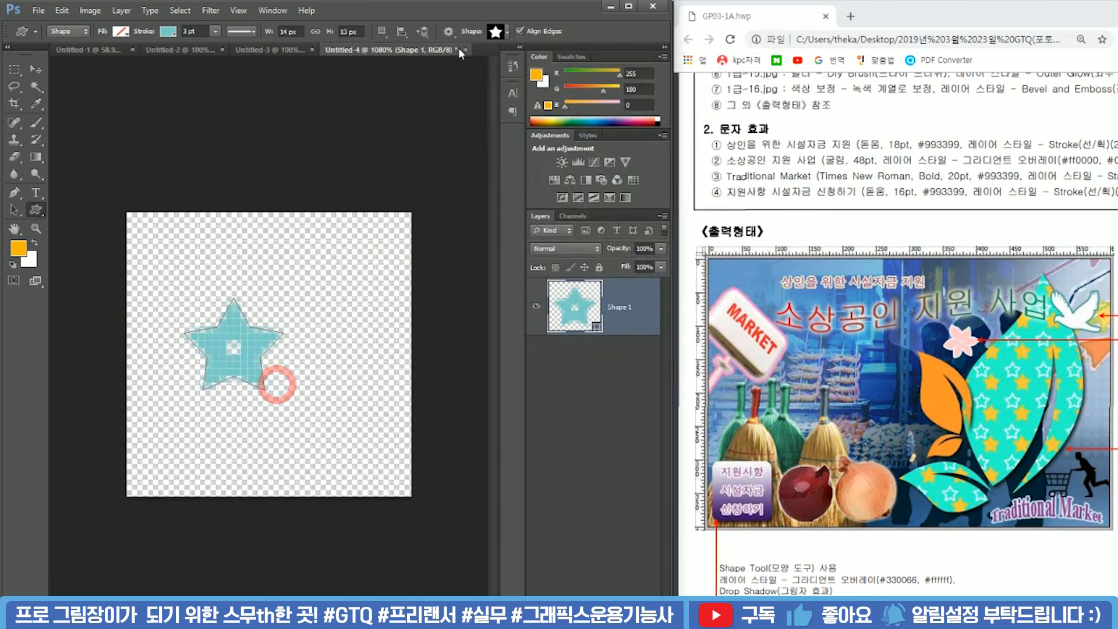
Draw a five-point star frame about 20 × 19 px over the solid star with the Custom Shape tool.
left_click(503, 33)
left_click(441, 273)
left_click_drag(197, 296, 335, 425)
left_click(612, 325)
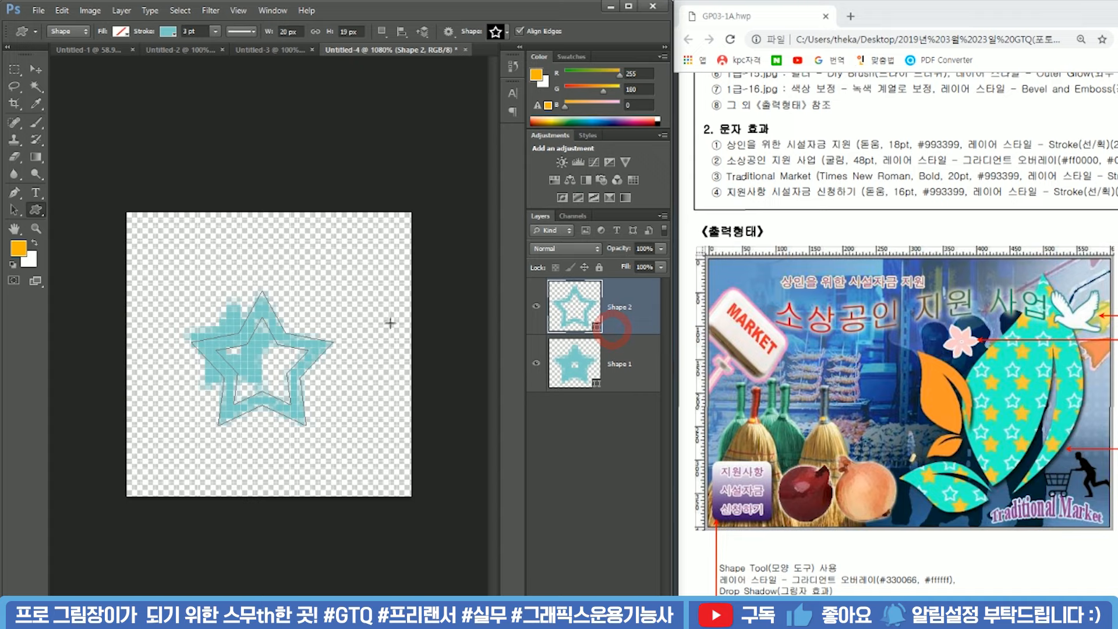
Move the star frame to the upper-left corner of the canvas and enlarge it to about 22 × 21 px.
key("ctrl+t")
left_click_drag(306, 341, 245, 268)
left_click_drag(269, 347, 336, 437)
key("shift+Return")
Enlarge the solid star to about 23 × 21 px and place it in the canvas's lower-right area.
left_click(606, 373)
key("ctrl+t")
left_click_drag(294, 381, 361, 427)
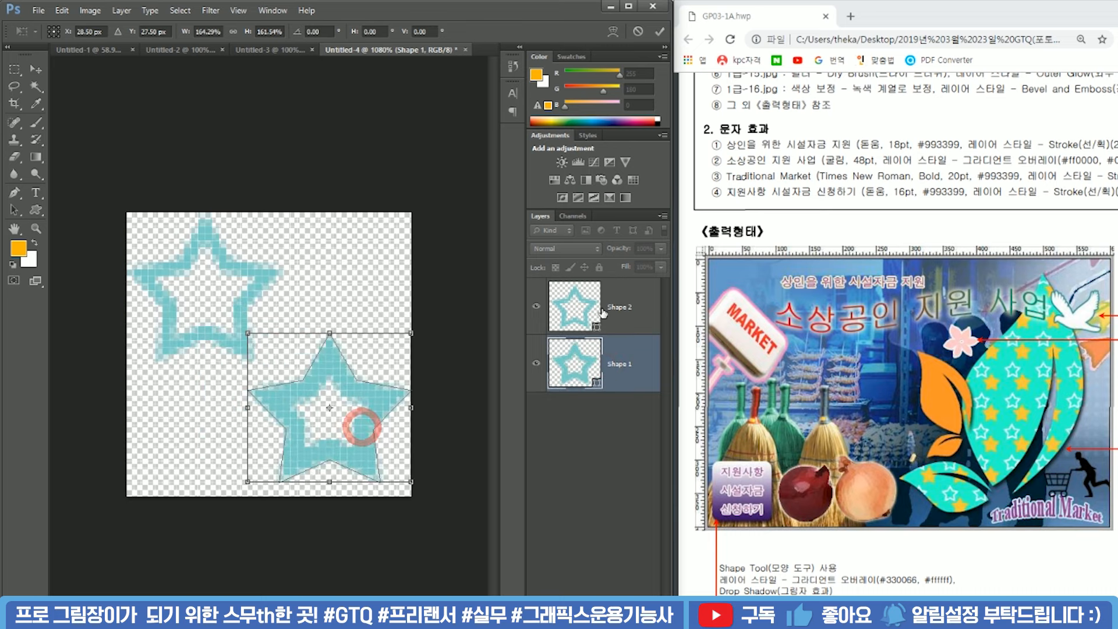
left_click(589, 346)
key("u")
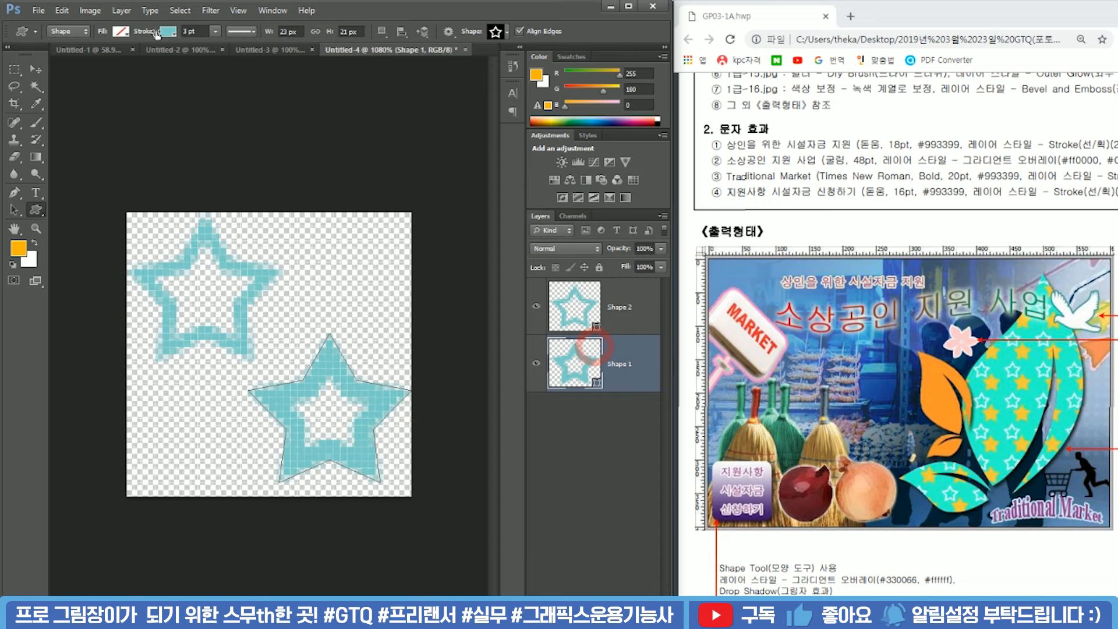
Remove the solid star's stroke and fill the star with orange.
left_click(168, 31)
left_click(113, 56)
left_click(121, 31)
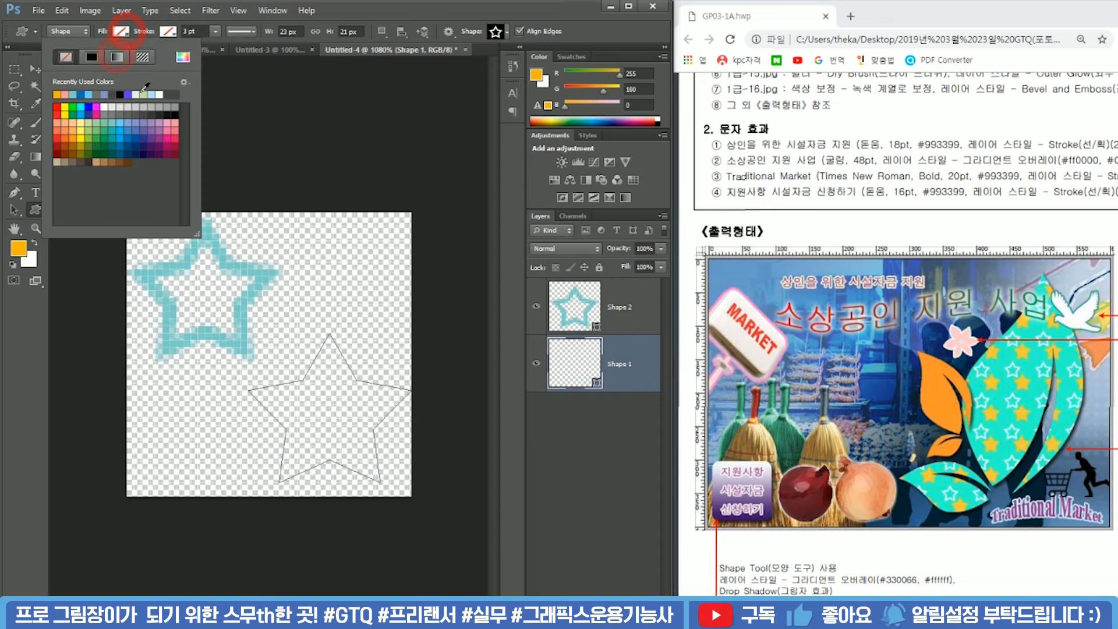
left_click(168, 115)
left_click(604, 302)
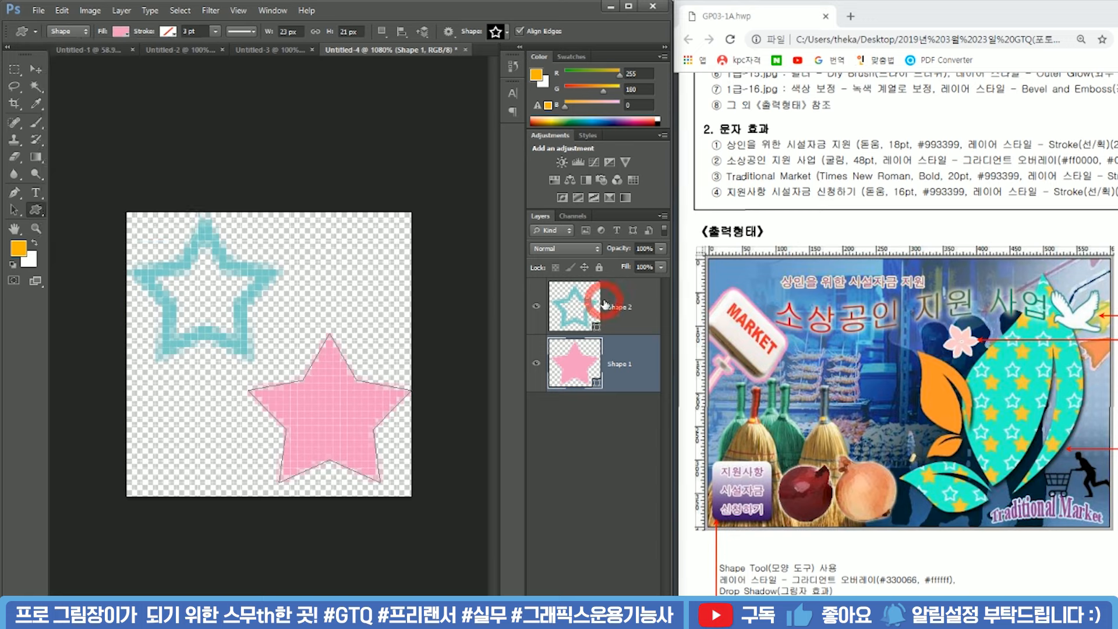
left_click(565, 375)
left_click(122, 33)
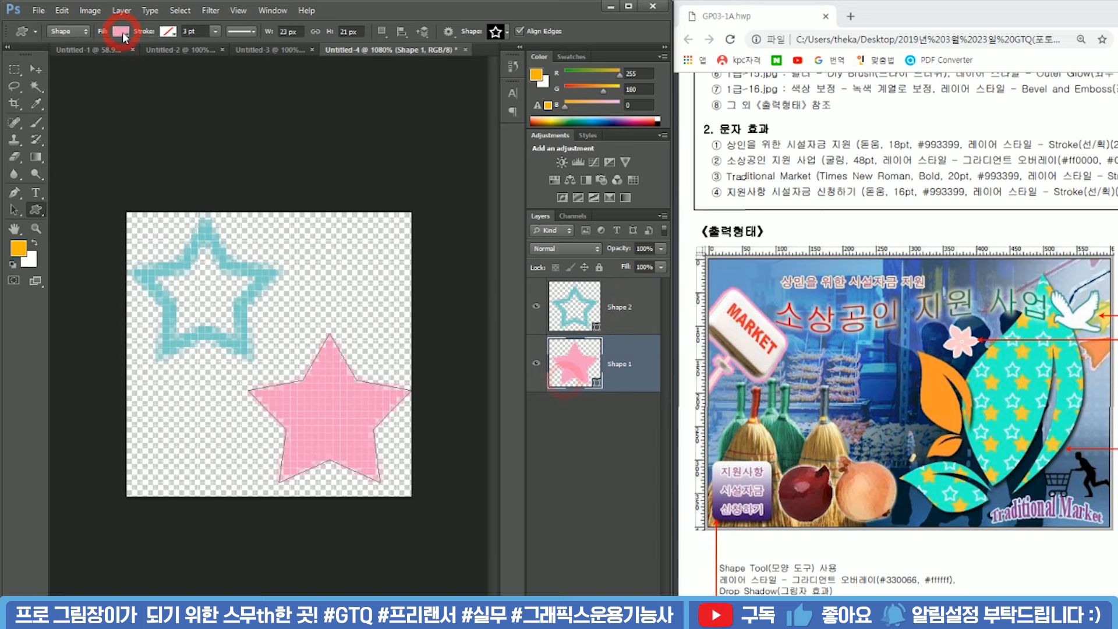
left_click(65, 107)
left_click(621, 326)
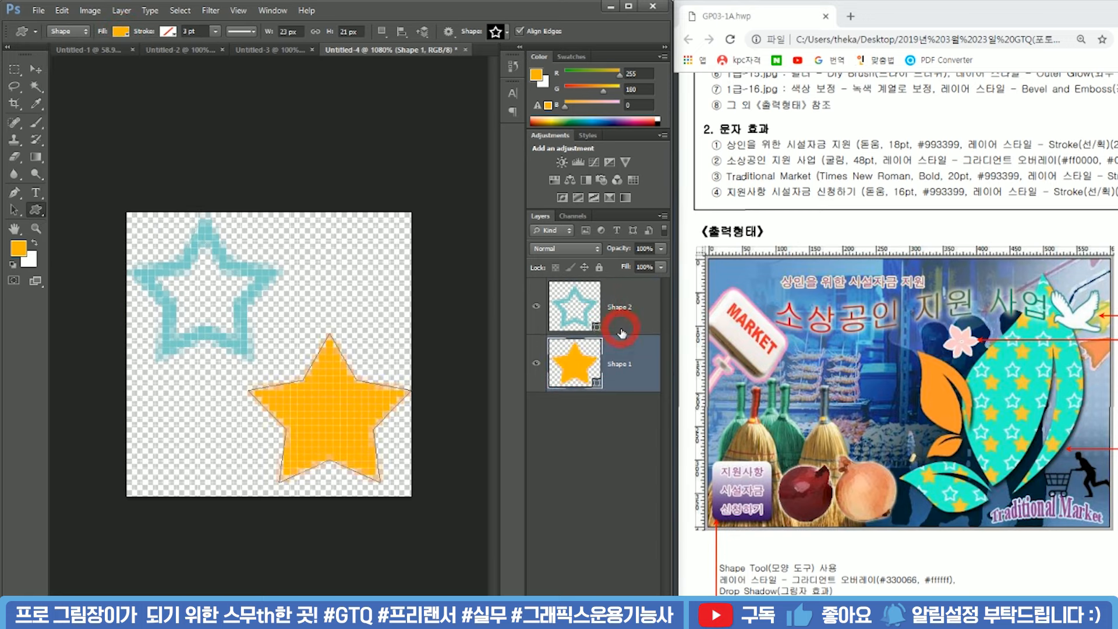
Remove the star frame's stroke and fill the frame with white.
left_click(620, 326)
left_click(168, 31)
left_click(109, 56)
left_click(120, 31)
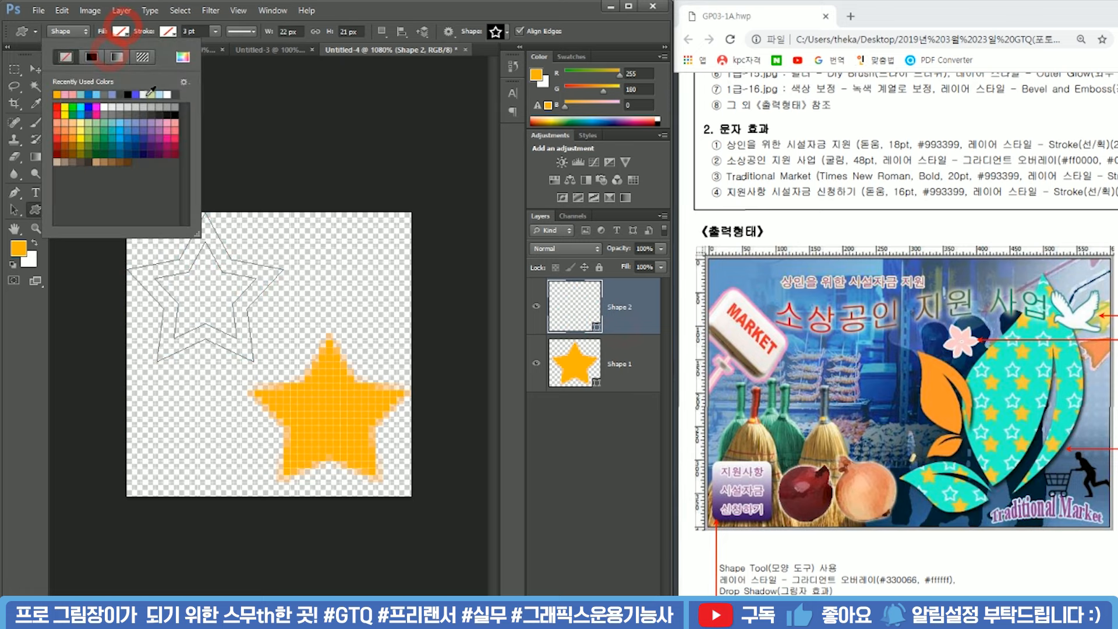
left_click(134, 93)
left_click(617, 307)
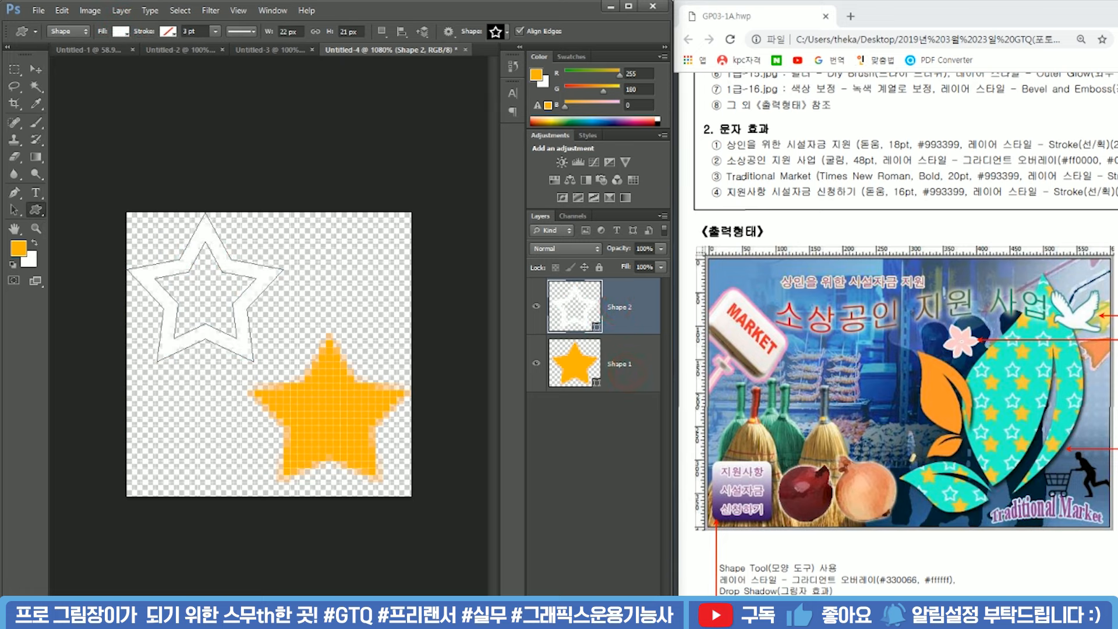
Scale both star layers together to about 92% and position them inside the canvas edges.
left_click(615, 364, "shift")
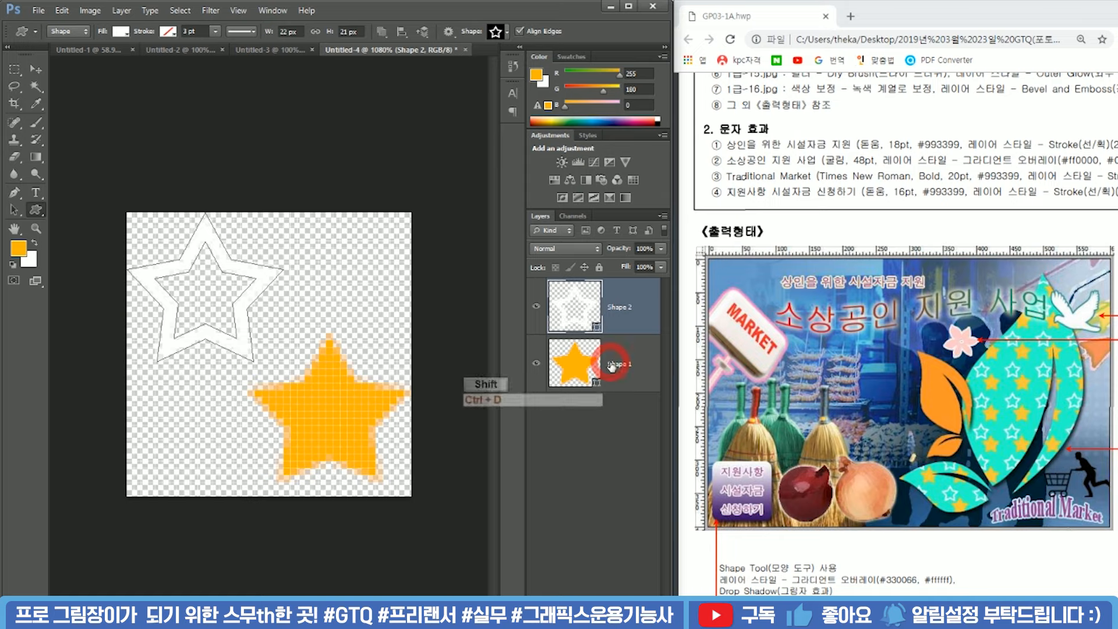
key("ctrl+t")
left_click_drag(412, 213, 397, 226)
left_click_drag(367, 265, 368, 278)
key("Down")
key("Left")
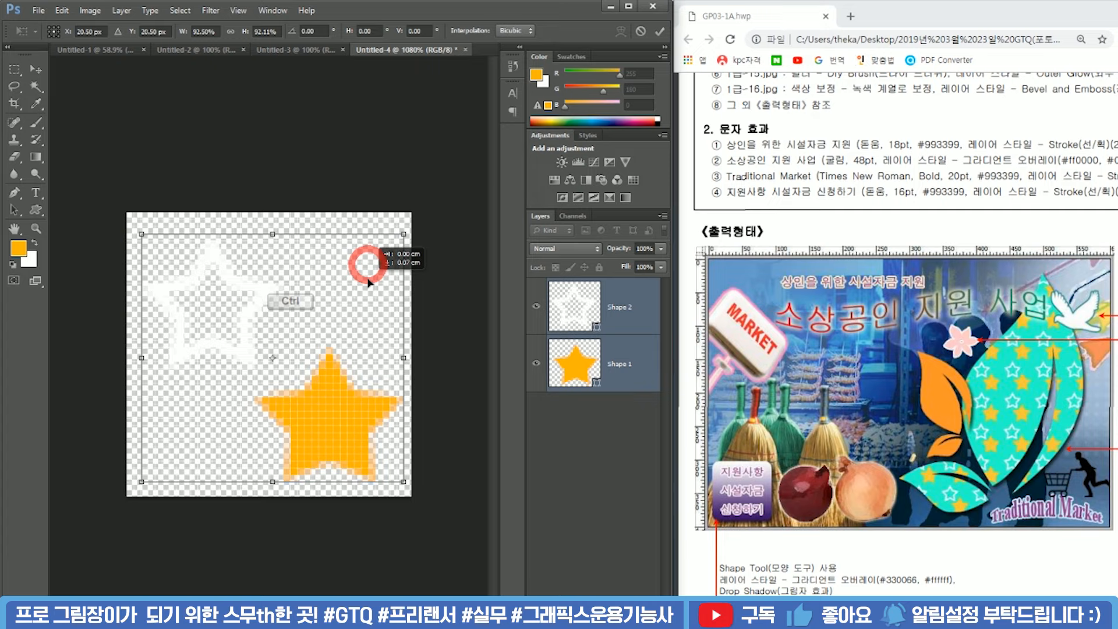
left_click(367, 278)
double_click(367, 279)
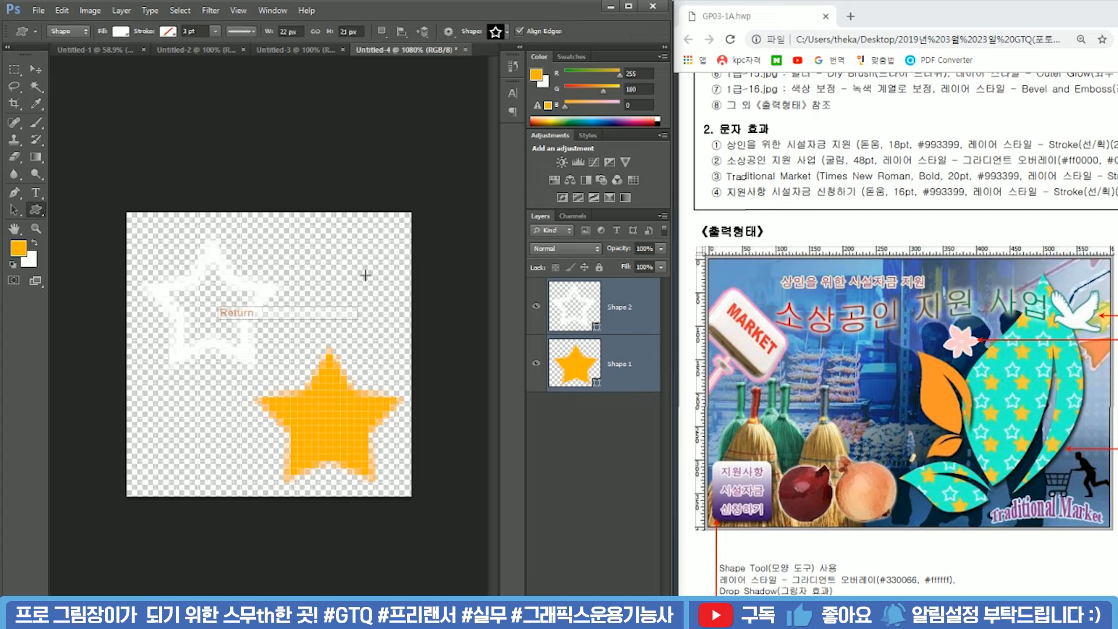
Shift the orange star slightly up and left and the white star frame slightly right to bring them closer together.
left_click(15, 69)
left_click(92, 173)
left_click(420, 509)
left_click(611, 314)
left_click(361, 289)
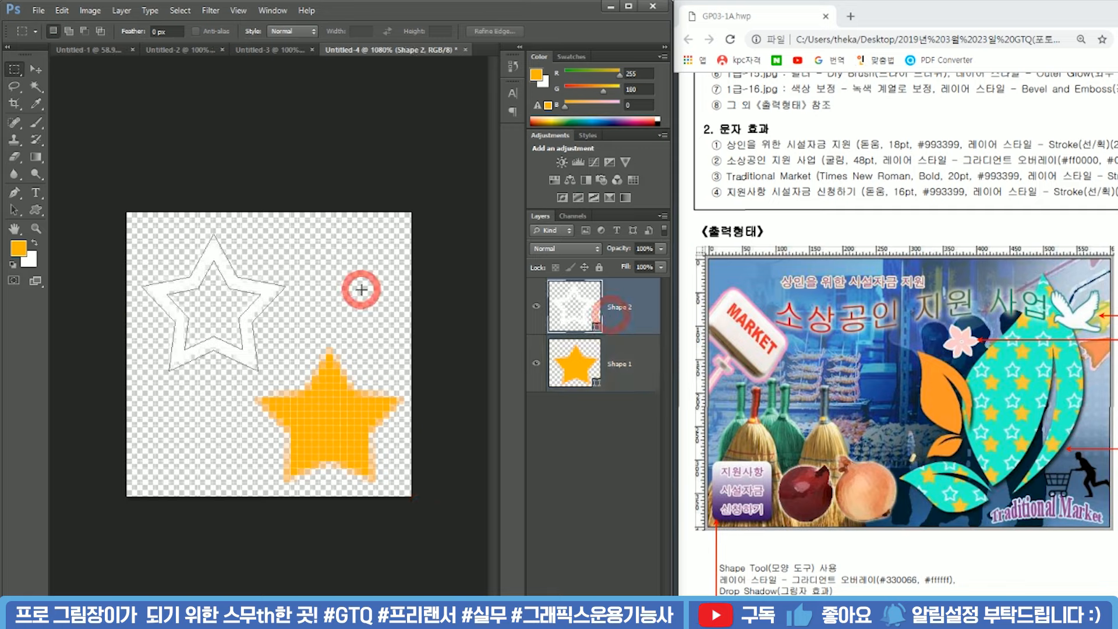
left_click(617, 364)
key("ctrl+t")
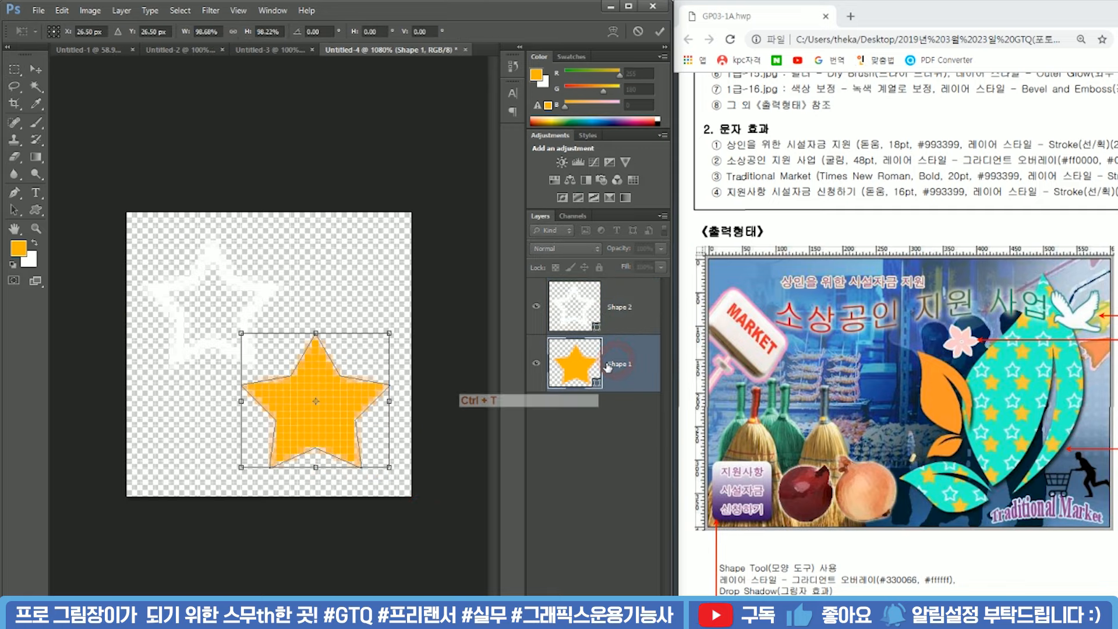
key("Return")
left_click(632, 307)
left_click(611, 469)
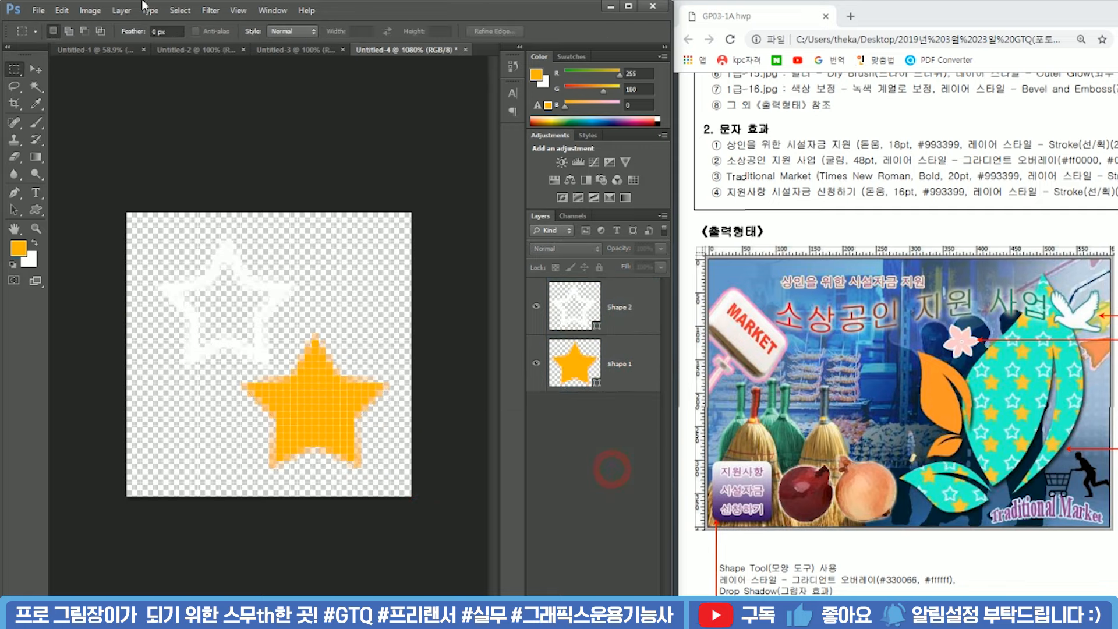
Start defining the star artwork as a pattern and highlight the pattern requirement line in the exam sheet.
left_click(62, 10)
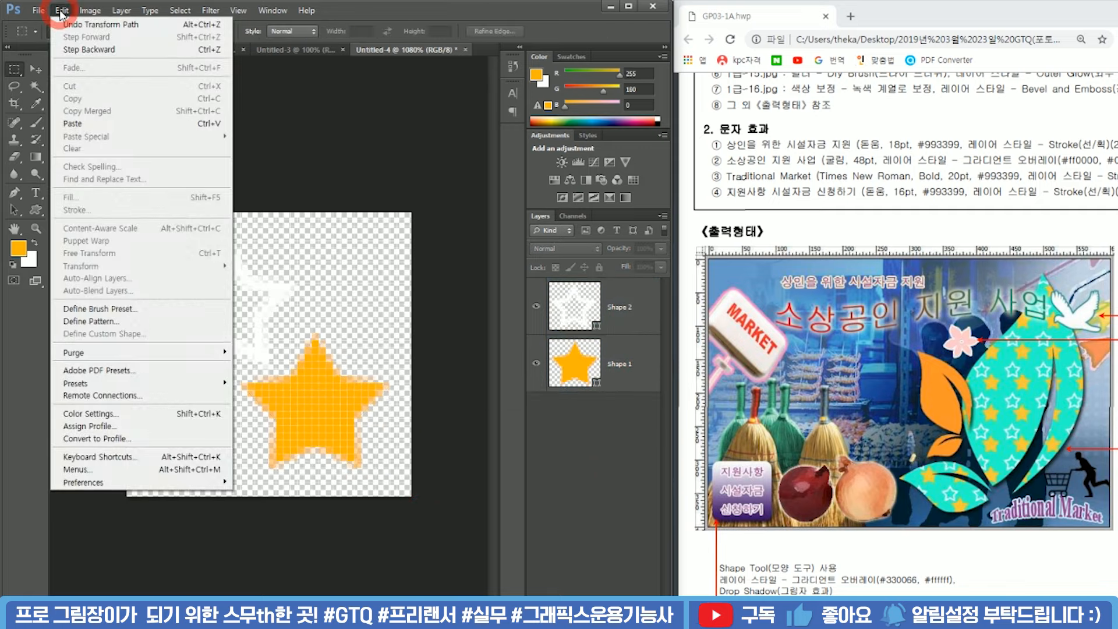
left_click(105, 321)
left_click_drag(714, 206, 569, 186)
scroll(938, 229, "up", 1)
scroll(938, 229, "up", 2)
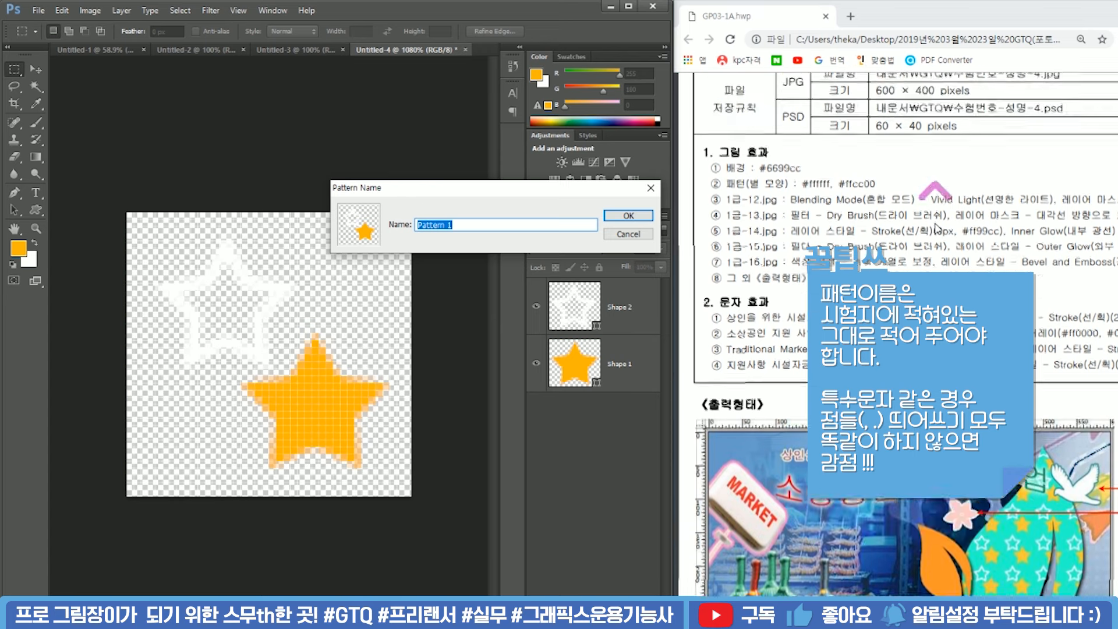
left_click_drag(729, 198, 1066, 387)
left_click(736, 212)
left_click_drag(712, 208, 877, 208)
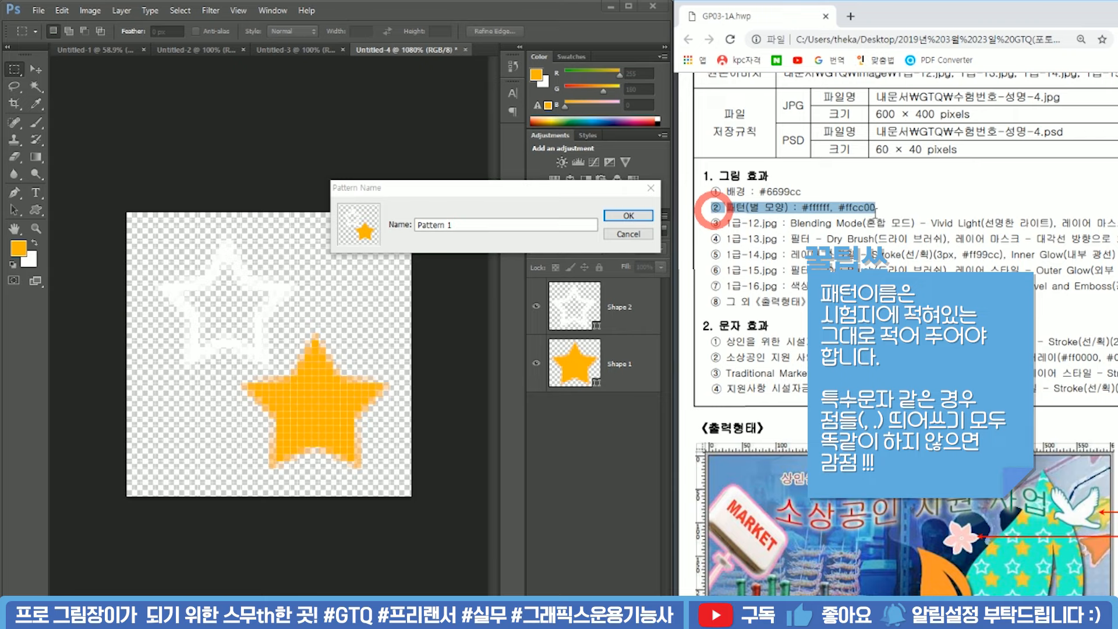
Name the new pattern 별 모양 and save the definition.
left_click_drag(512, 224, 333, 215)
key("BackSpace")
type("별")
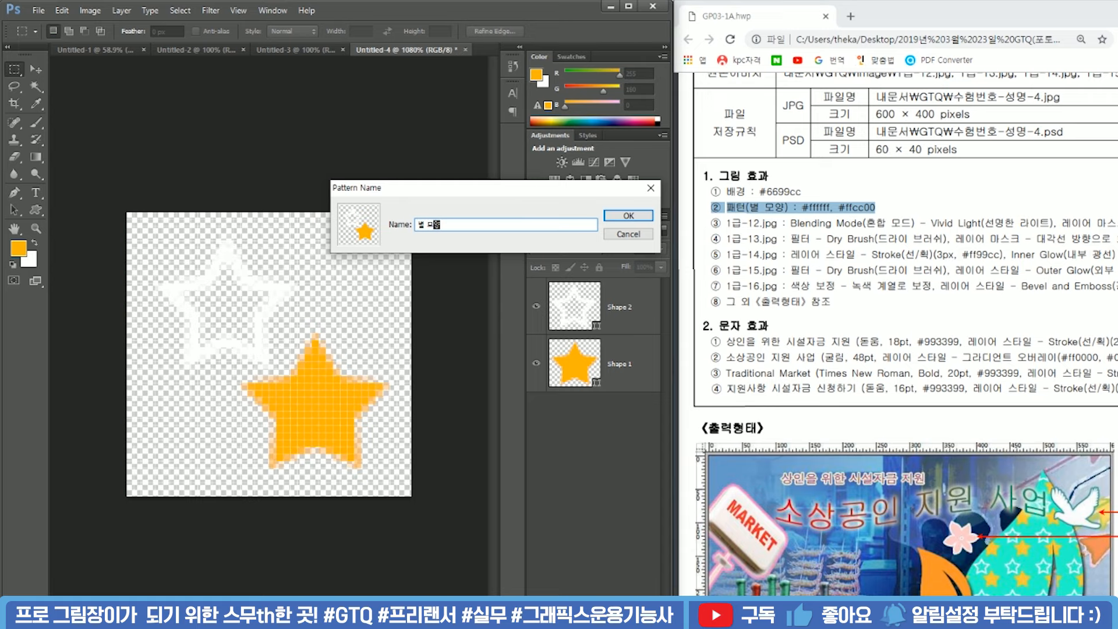
type(" 모양")
left_click(540, 225)
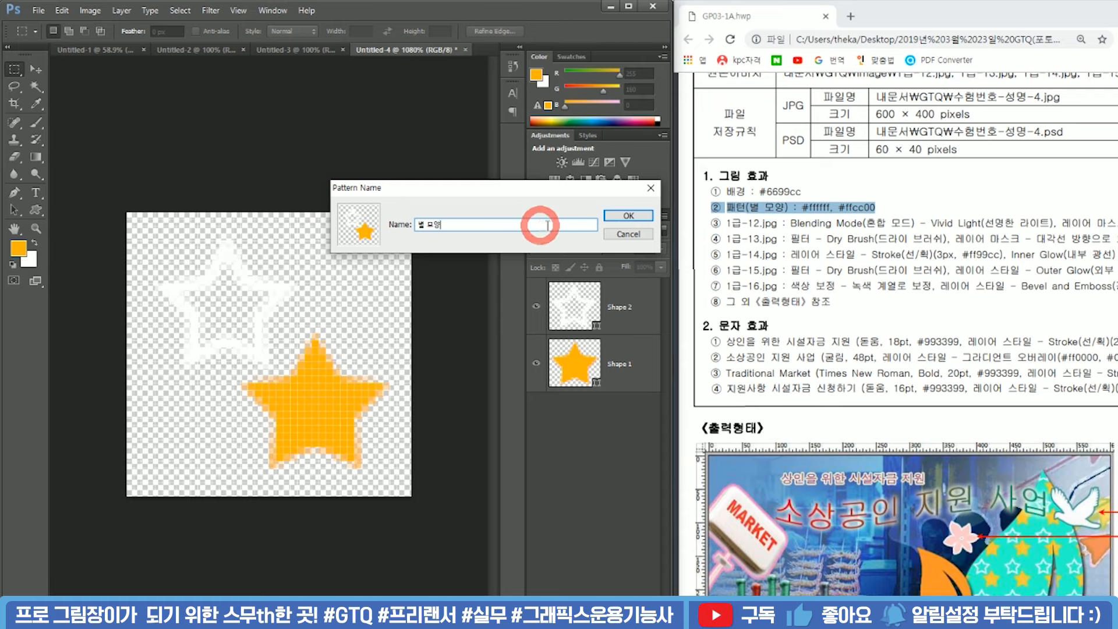
left_click(621, 215)
Return to the leaf document Untitled-3 and move the orange leaves right so they overlap the large green leaf's edge.
left_click(292, 52)
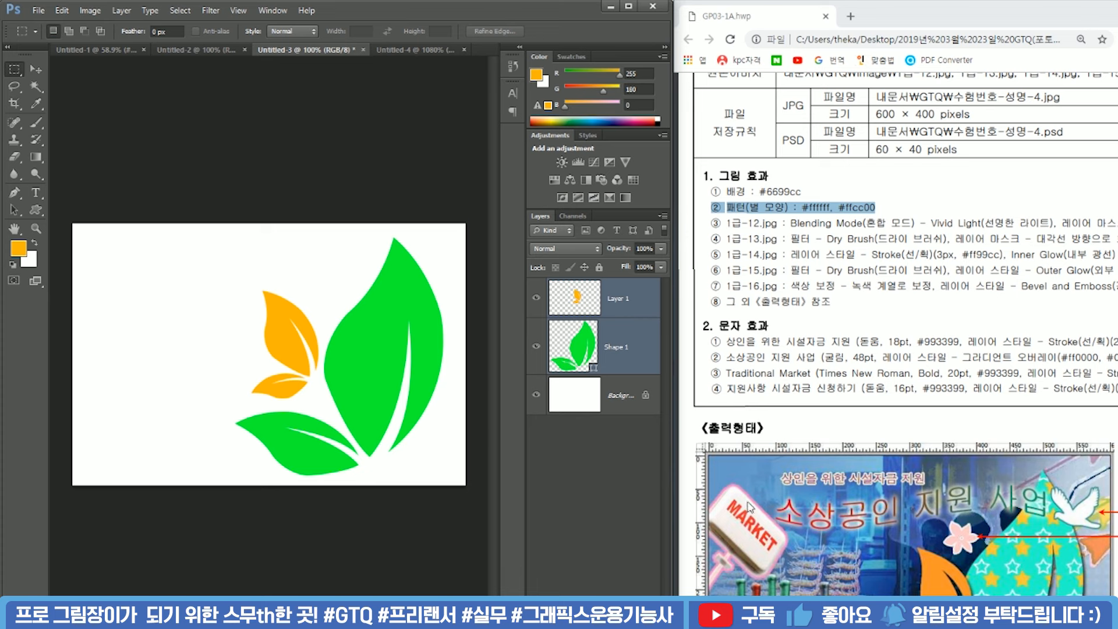
scroll(786, 373, "down", 3)
left_click(624, 360, "ctrl")
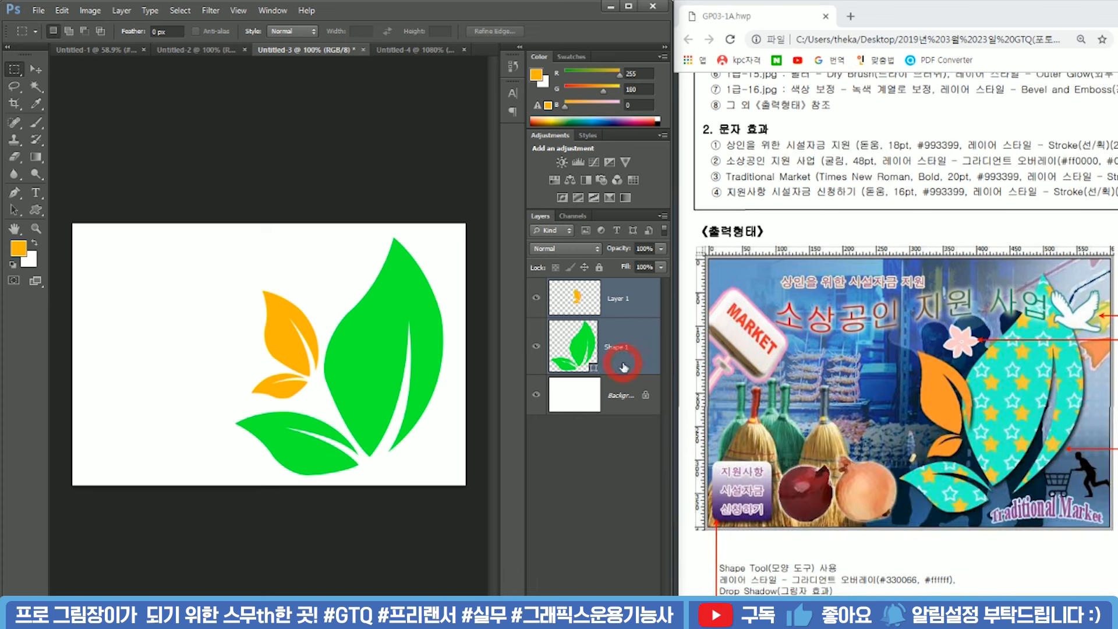
key("ctrl+t")
left_click_drag(298, 315, 318, 317)
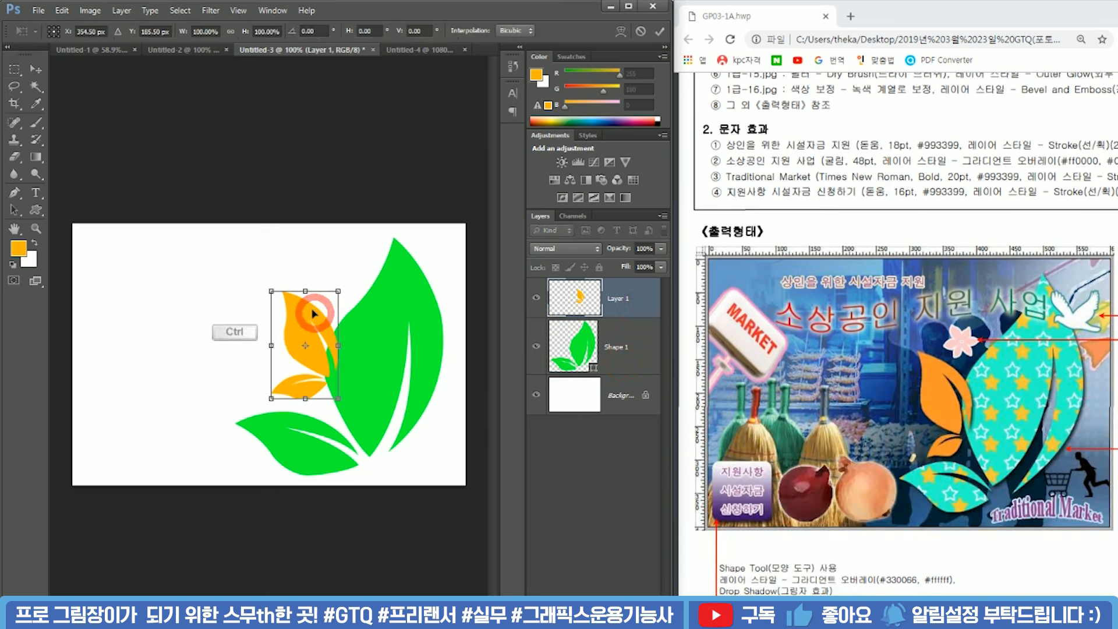
key("Return")
key("m")
left_click(617, 416)
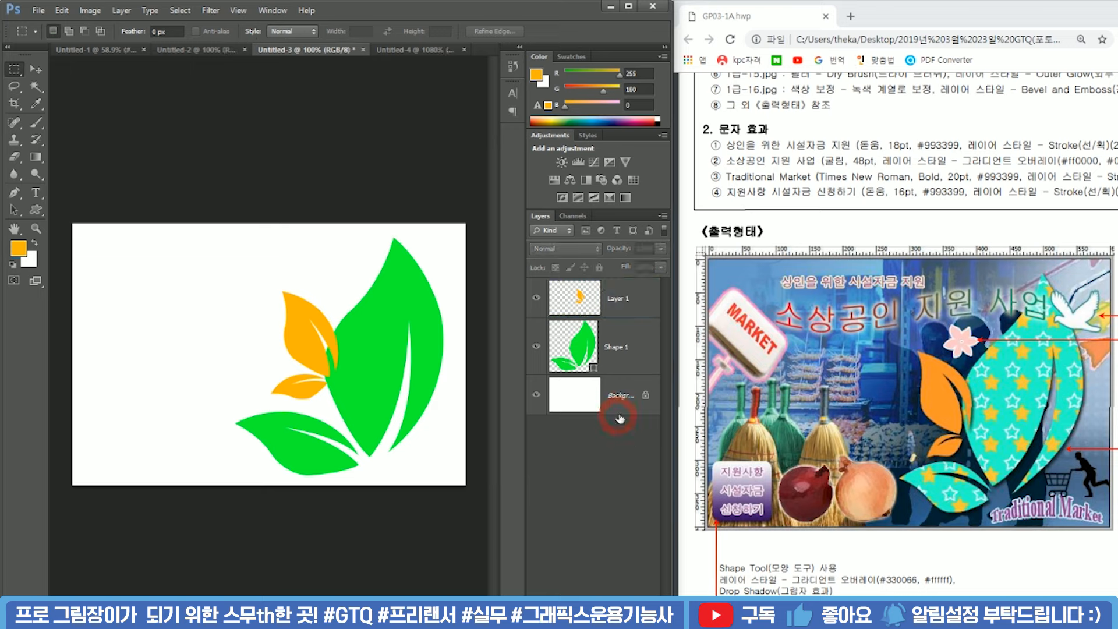
Check the leaf layers by toggling their visibility, nudge the orange leaves slightly further right, and select the green leaf layer.
left_click(583, 350)
left_click(535, 332)
left_click(535, 332)
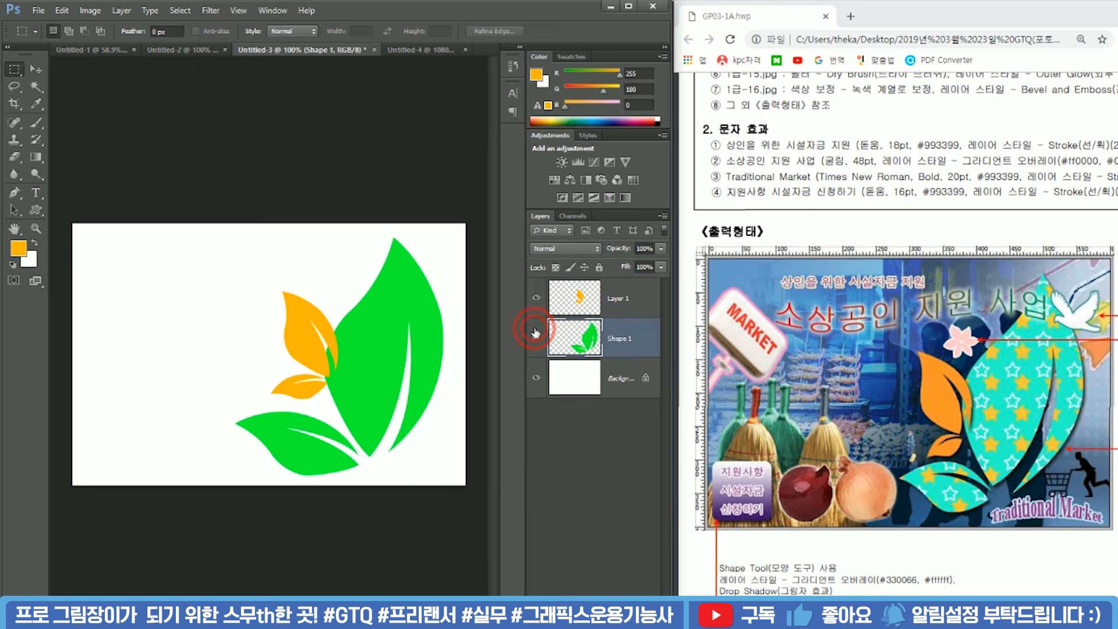
left_click(536, 299)
left_click(535, 298)
left_click(597, 305)
key("ctrl+t")
left_click_drag(365, 328, 326, 250)
key("Return")
left_click(611, 343)
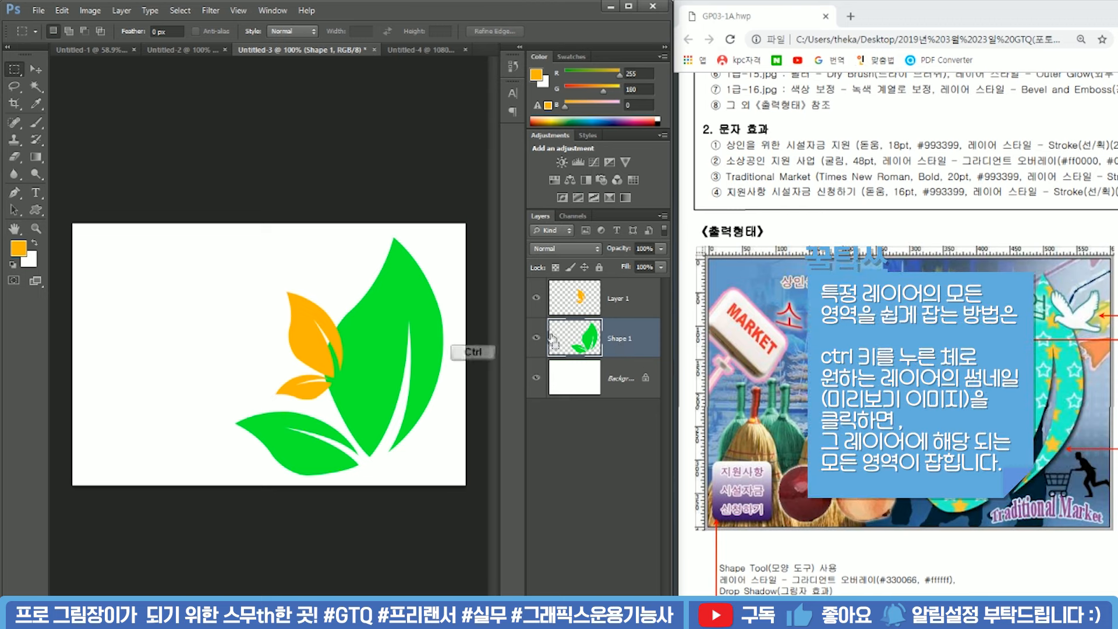
Load the green leaf layer's outline as a selection and fill it with the 별 모양 pattern on a new layer using the Paint Bucket.
left_click(585, 340, "ctrl")
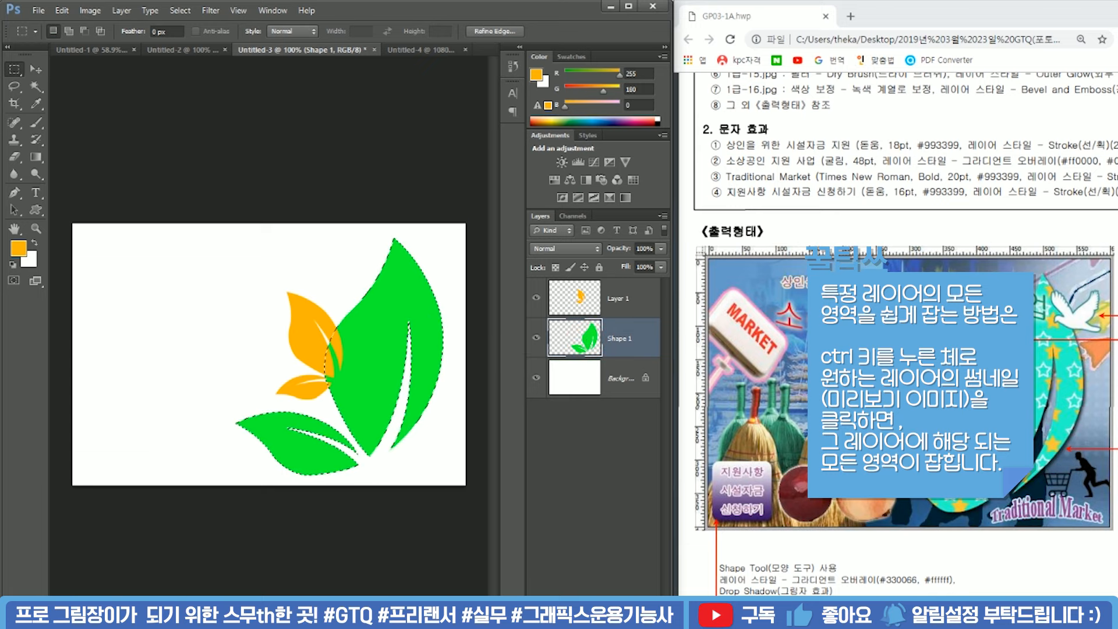
left_click(648, 612)
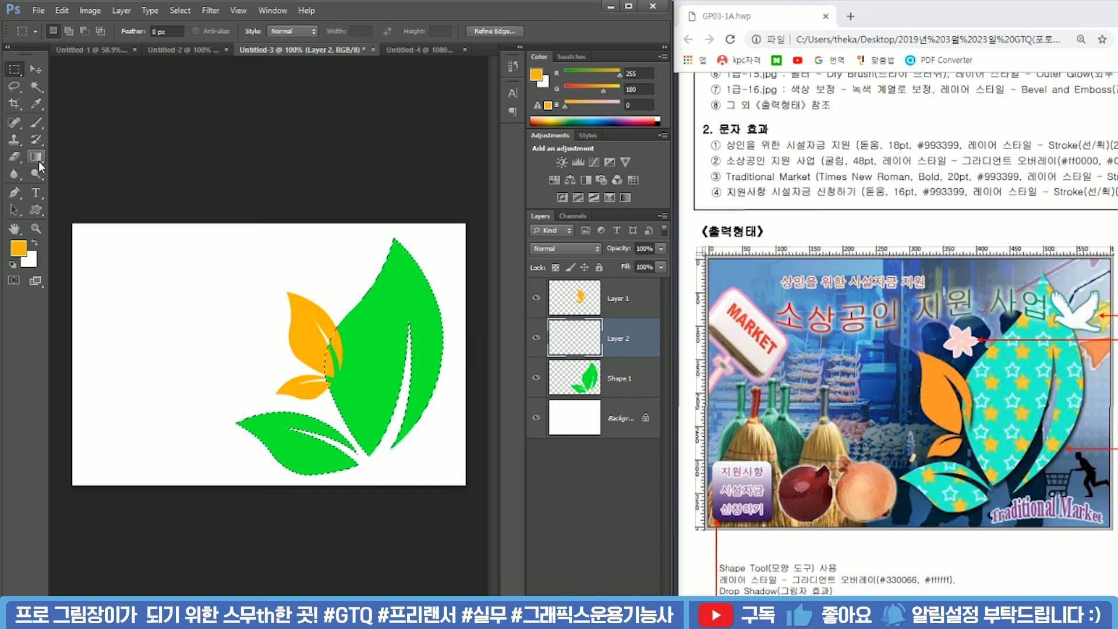
left_click(38, 161)
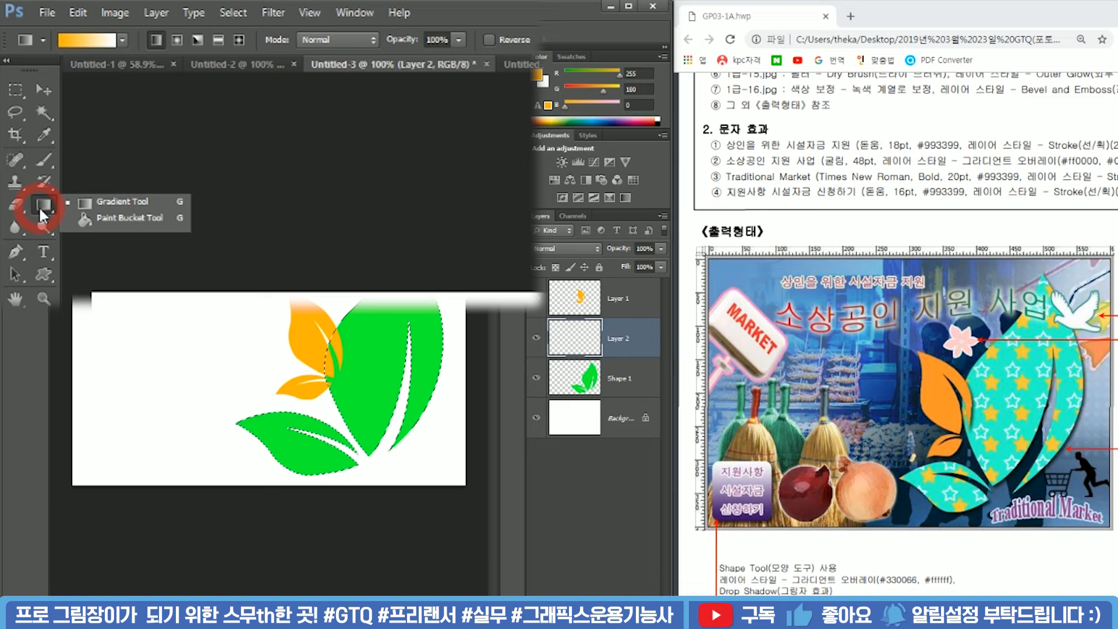
left_click(159, 220)
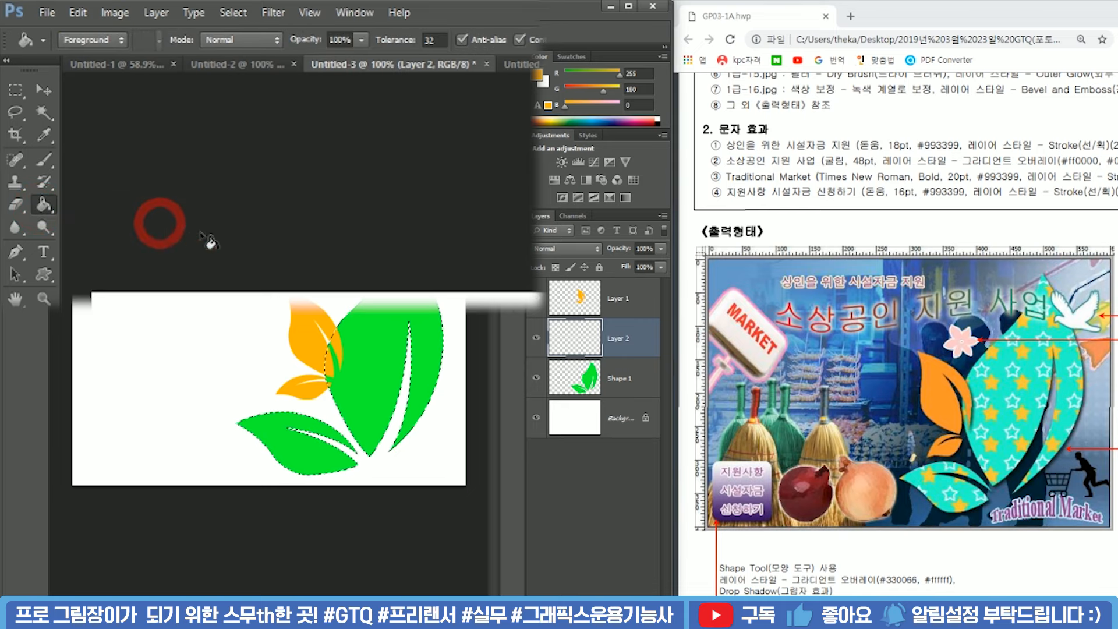
left_click(109, 38)
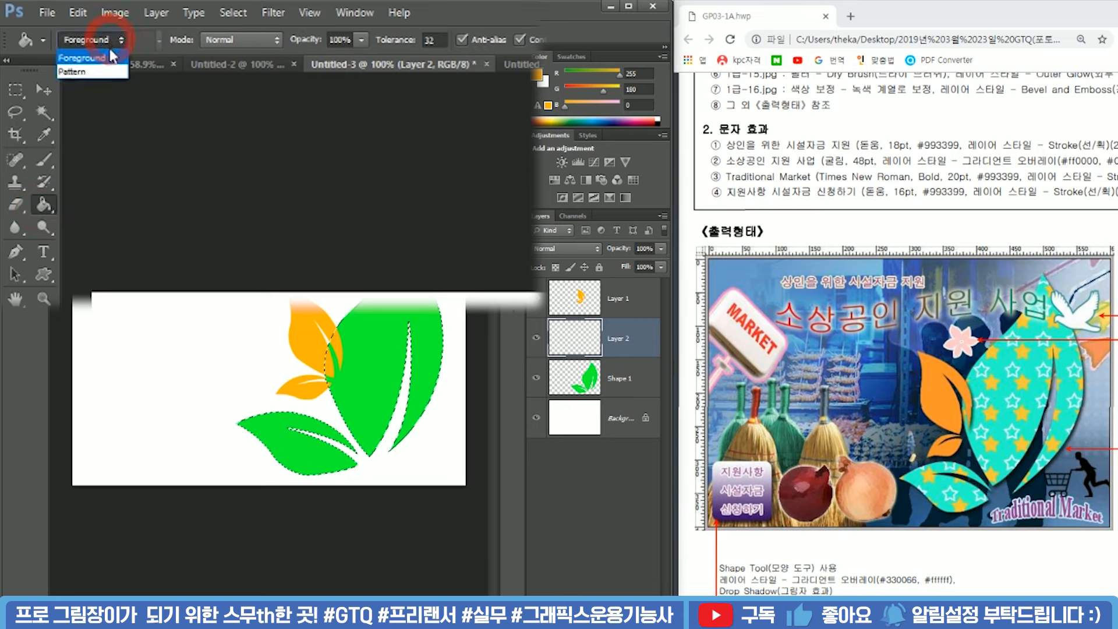
left_click(106, 65)
left_click(157, 40)
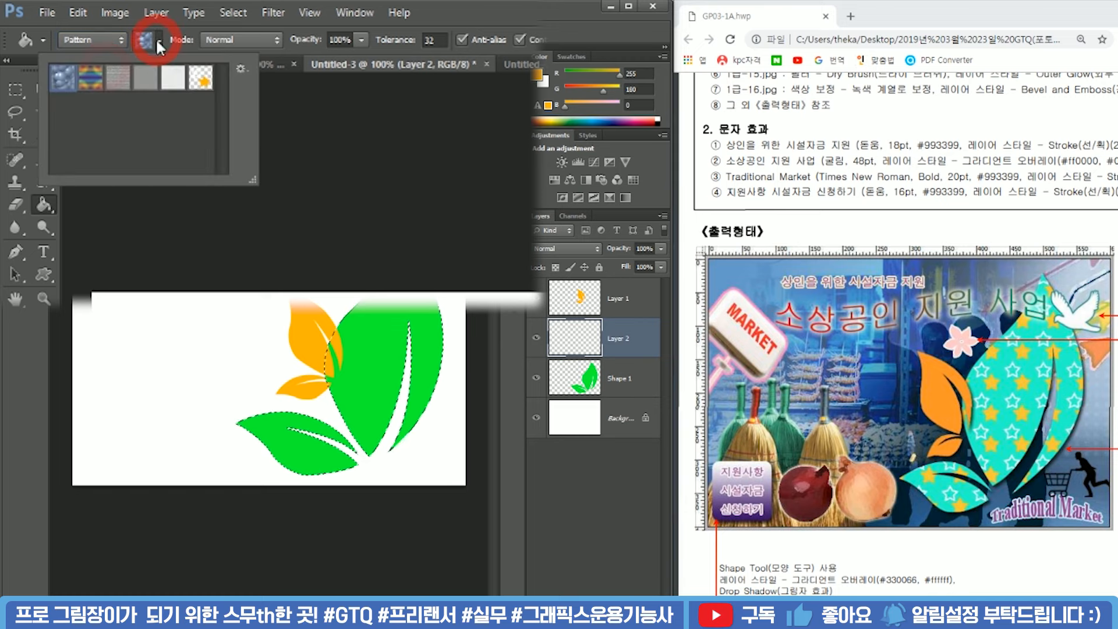
left_click(202, 78)
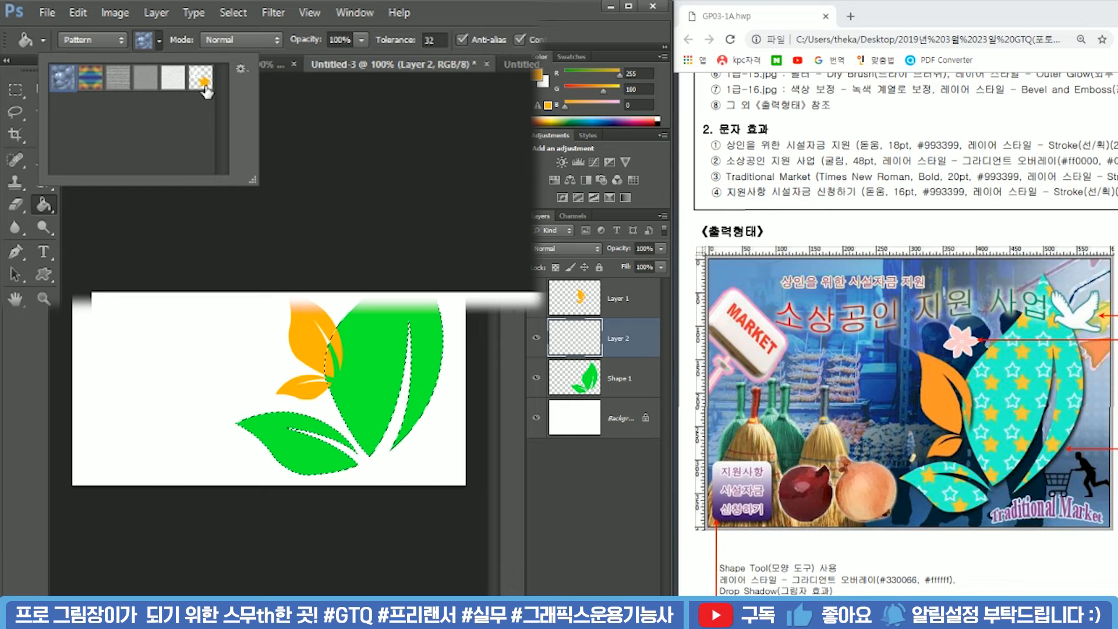
left_click(358, 324)
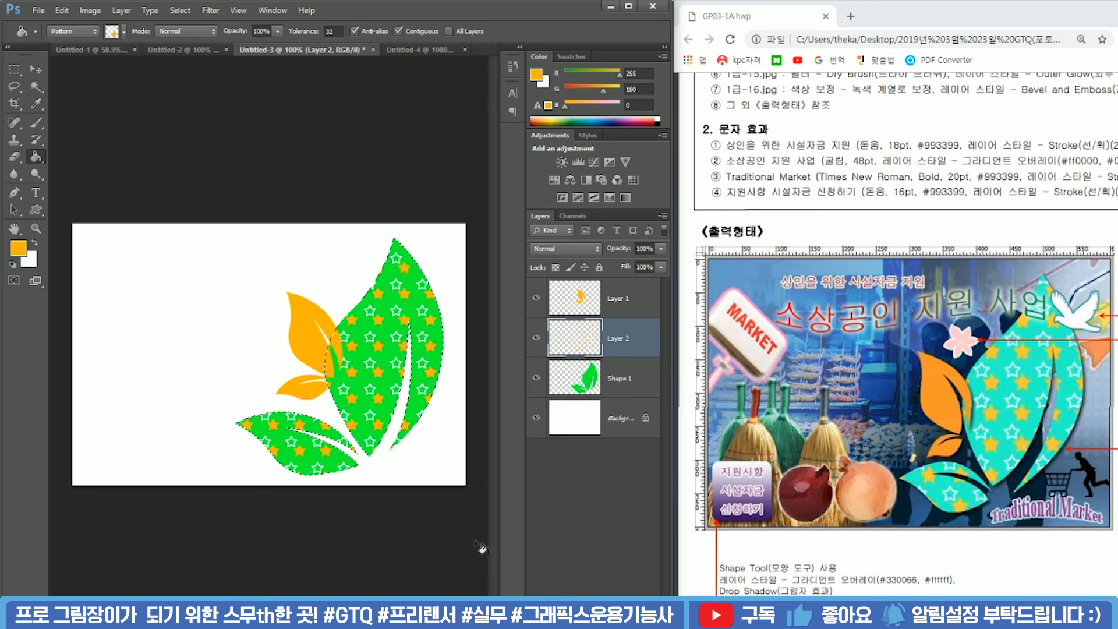
Undo the star pattern fill, the new layer and the leaf selection.
left_click(616, 384)
key("ctrl+alt+z")
key("ctrl+alt+z")
key("ctrl+alt+z")
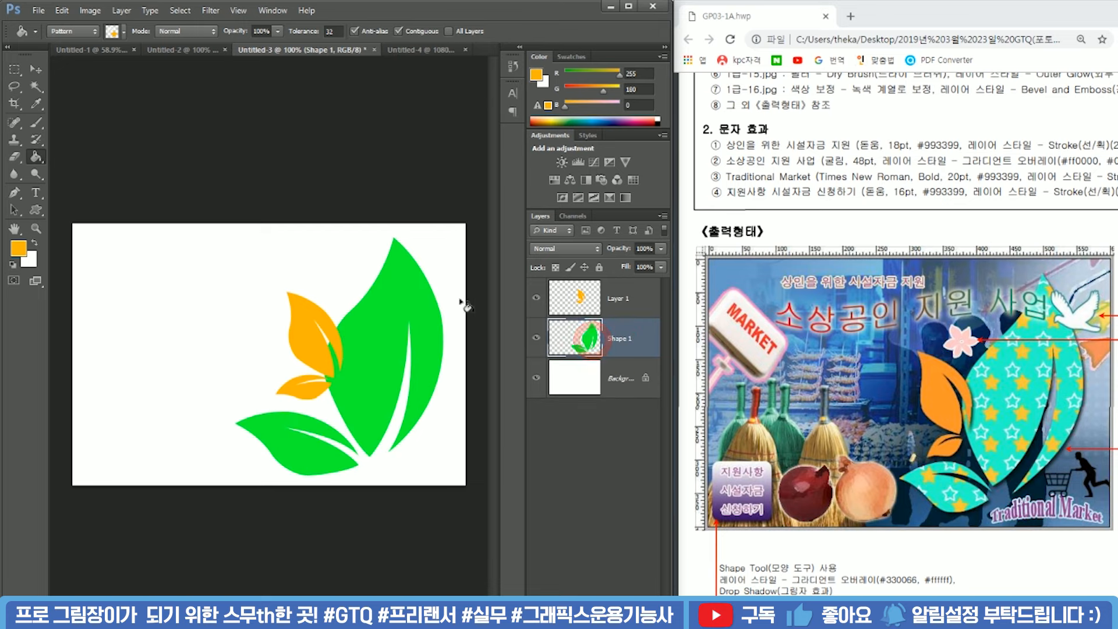
Fill the green leaves' outline with the 별 모양 pattern on a new layer above them using the Paint Bucket, and clear the selection.
left_click(591, 350, "ctrl")
key("ctrl+shift+alt+n")
left_click_drag(35, 156, 120, 162)
left_click(105, 167)
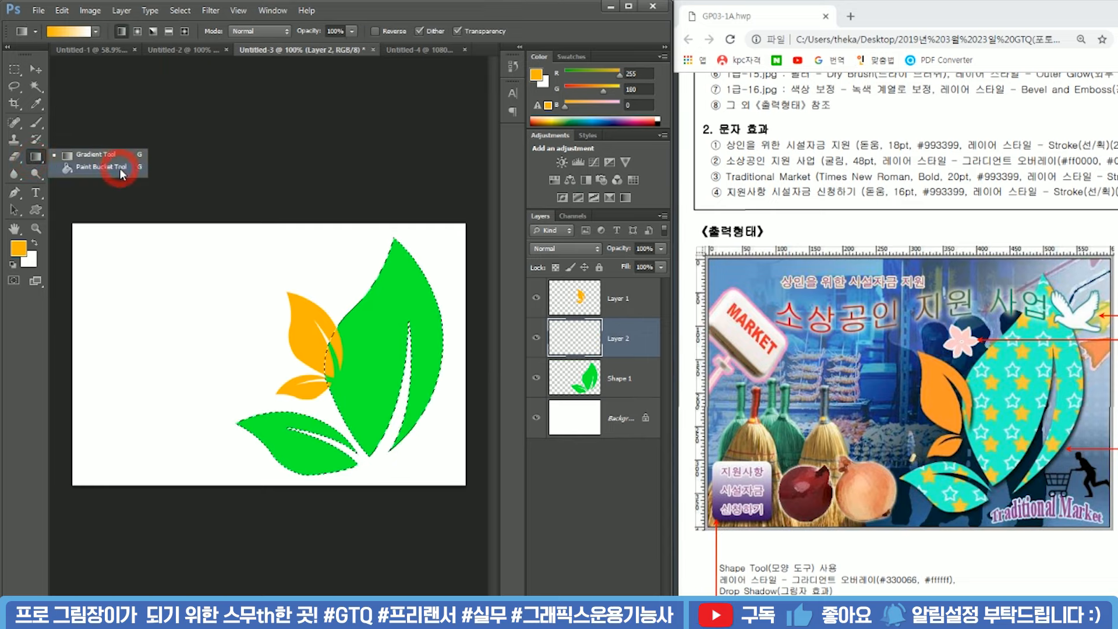
left_click(83, 38)
left_click(82, 53)
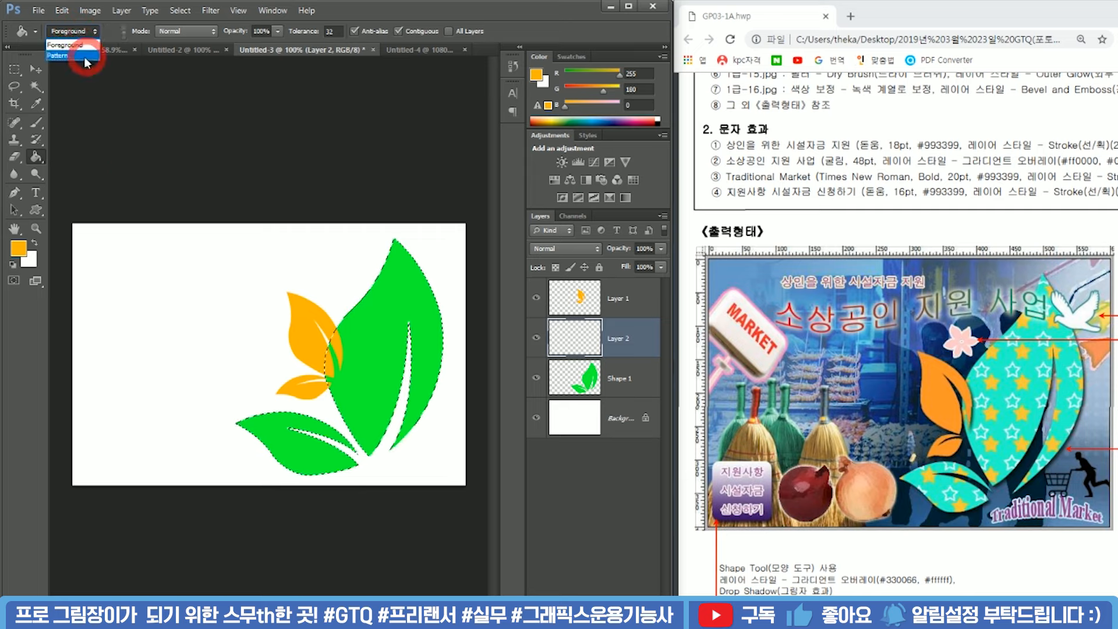
left_click(114, 31)
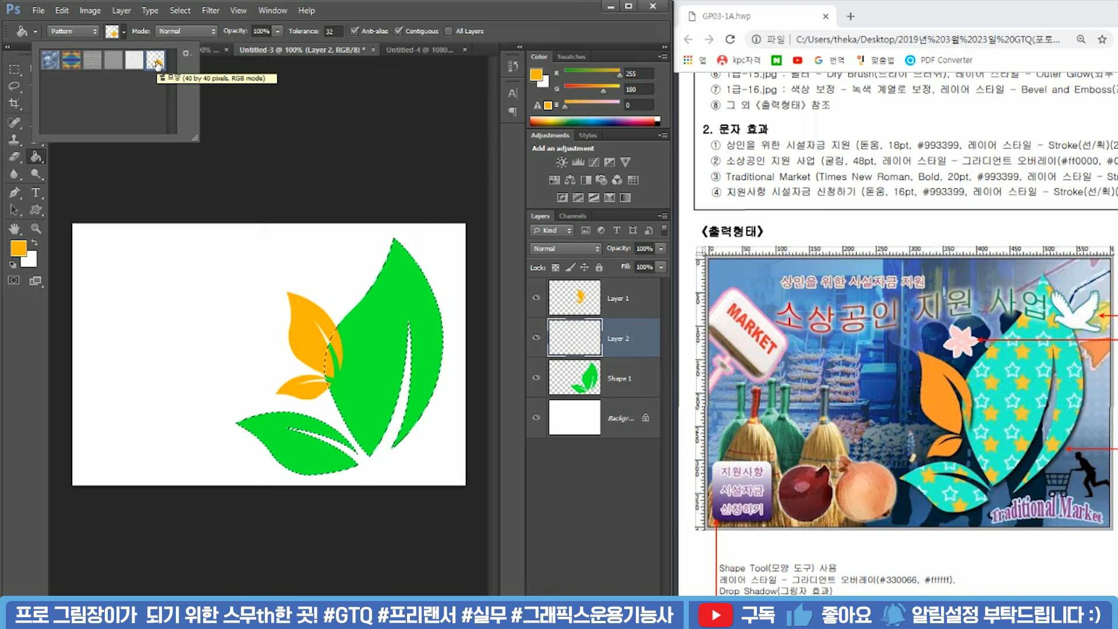
left_click(156, 61)
left_click(399, 303)
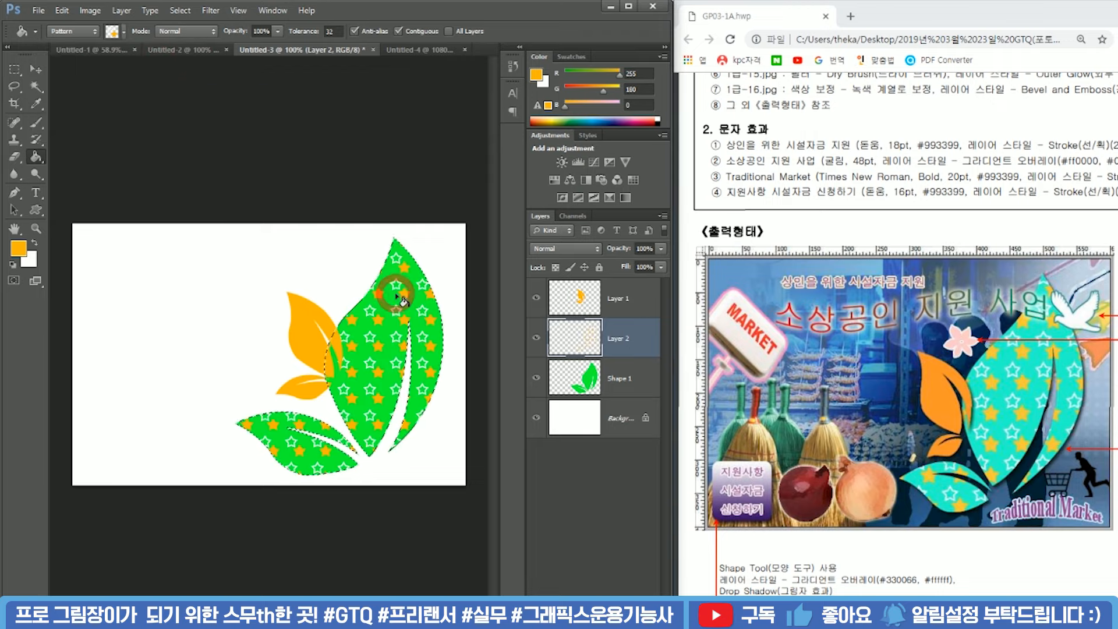
left_click(613, 389)
key("ctrl+d")
Try merging the star pattern layer with the green leaf layer, and undo the merge.
key("ctrl+e")
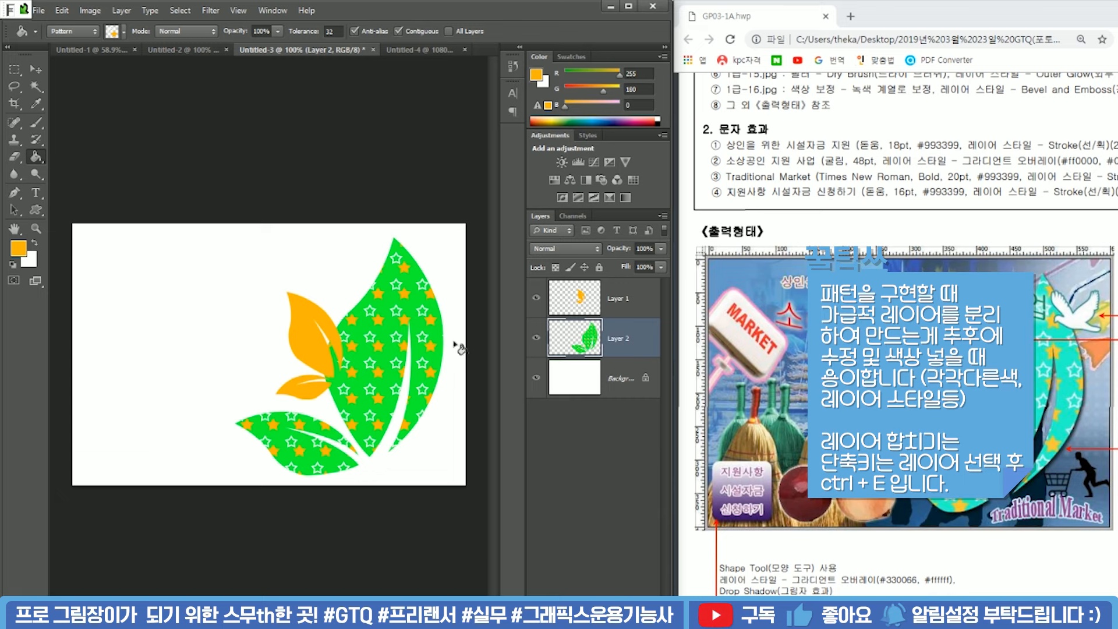
key("v")
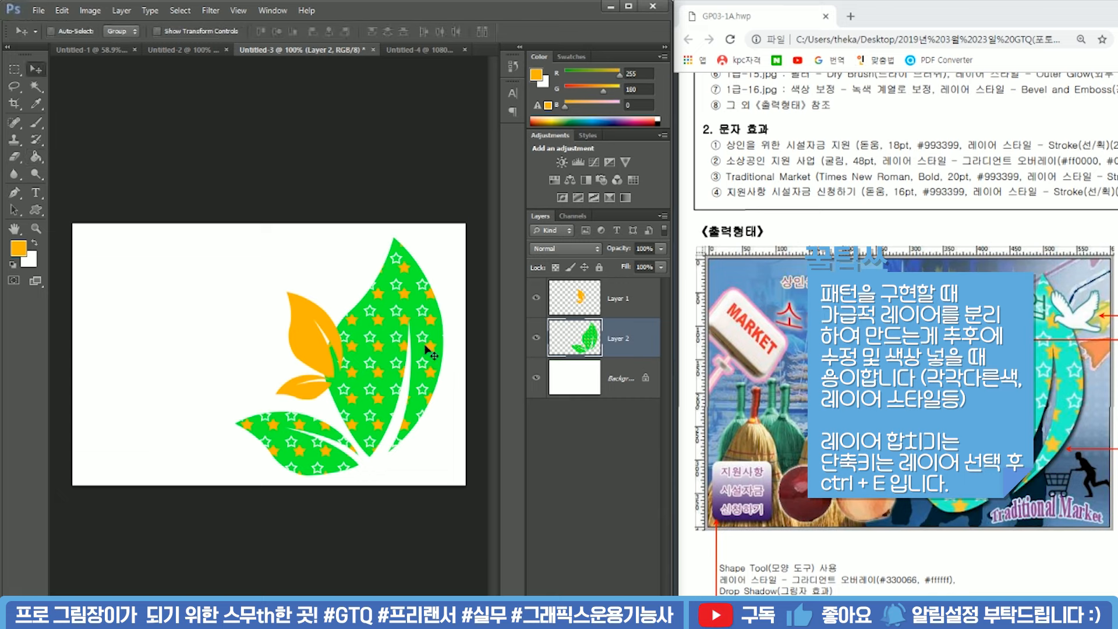
key("ctrl+z")
key("ctrl+z")
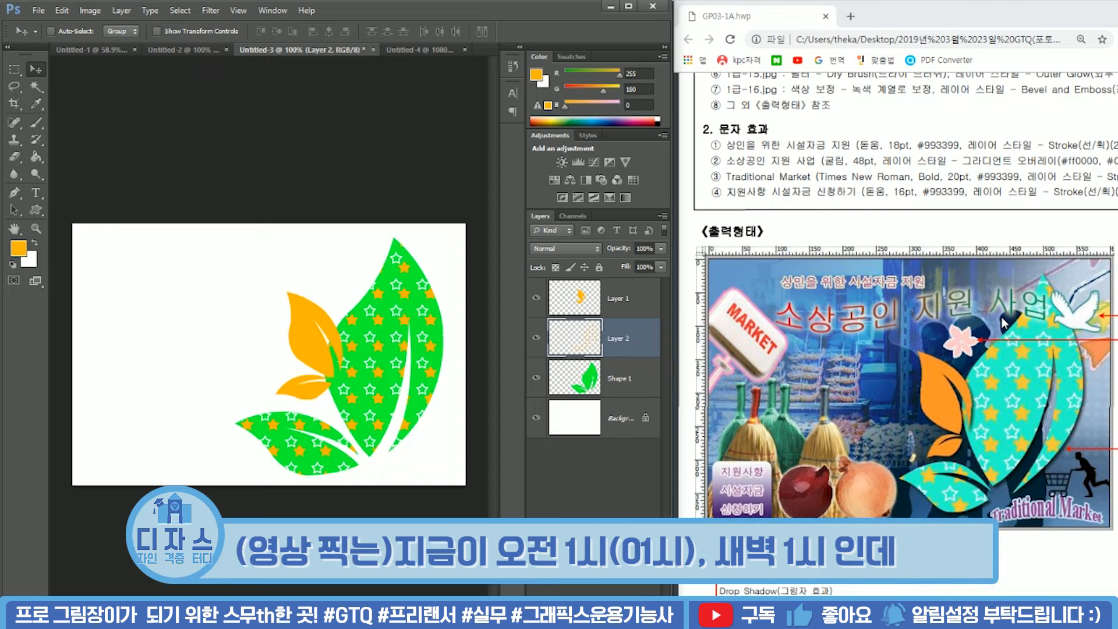
Open the system calendar and look through the dates after 24 April 2019, picking 25 and 26 April.
left_click(1083, 618)
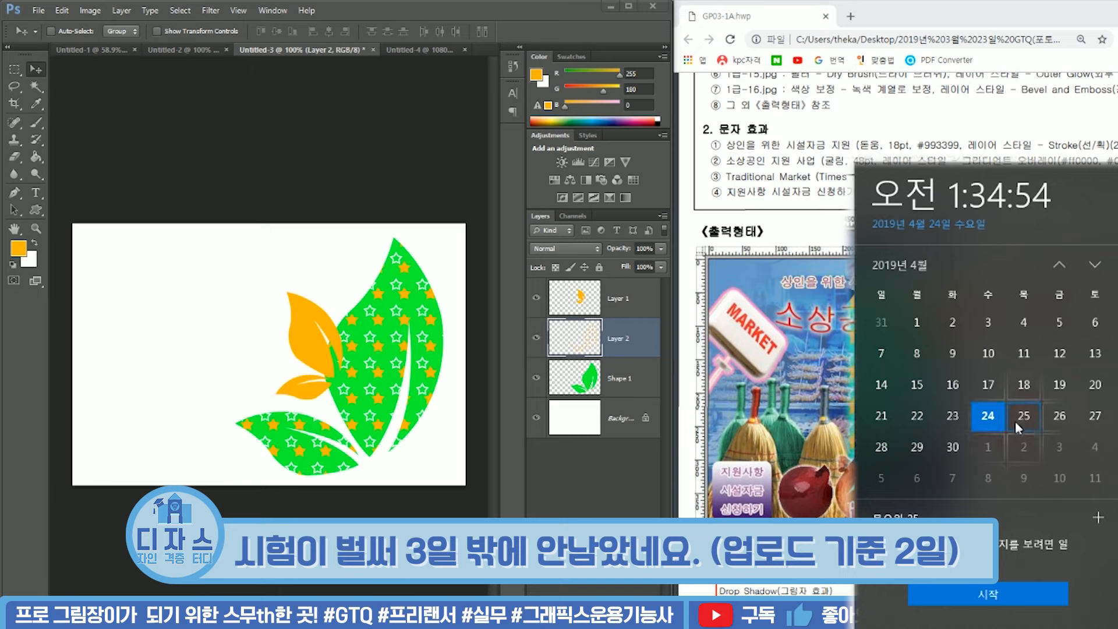
left_click(1083, 412)
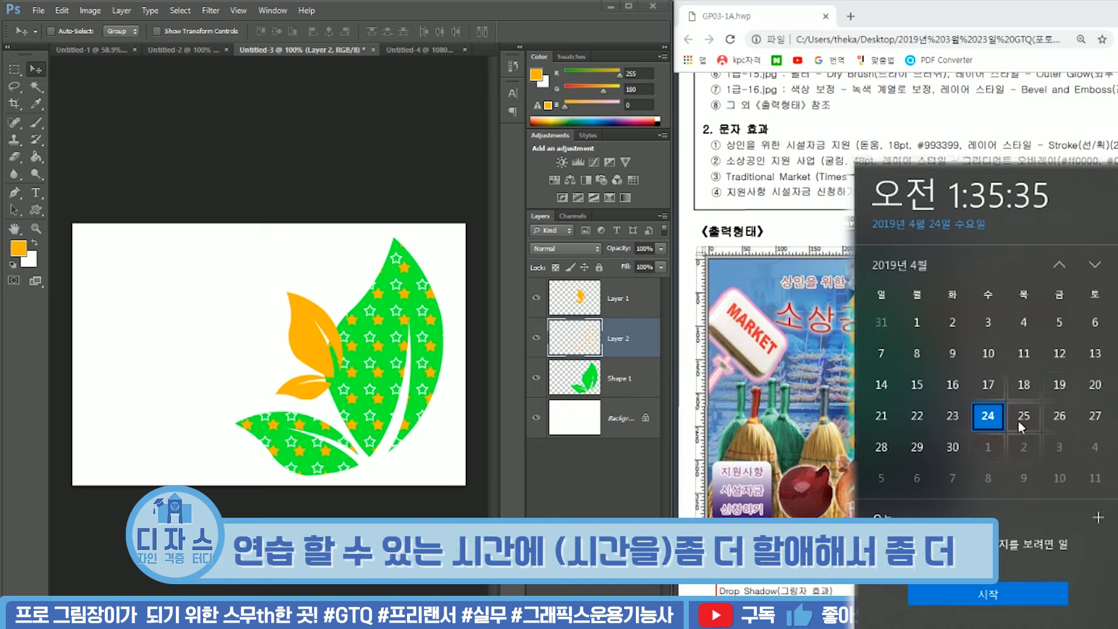
left_click(1020, 418)
left_click(1051, 420)
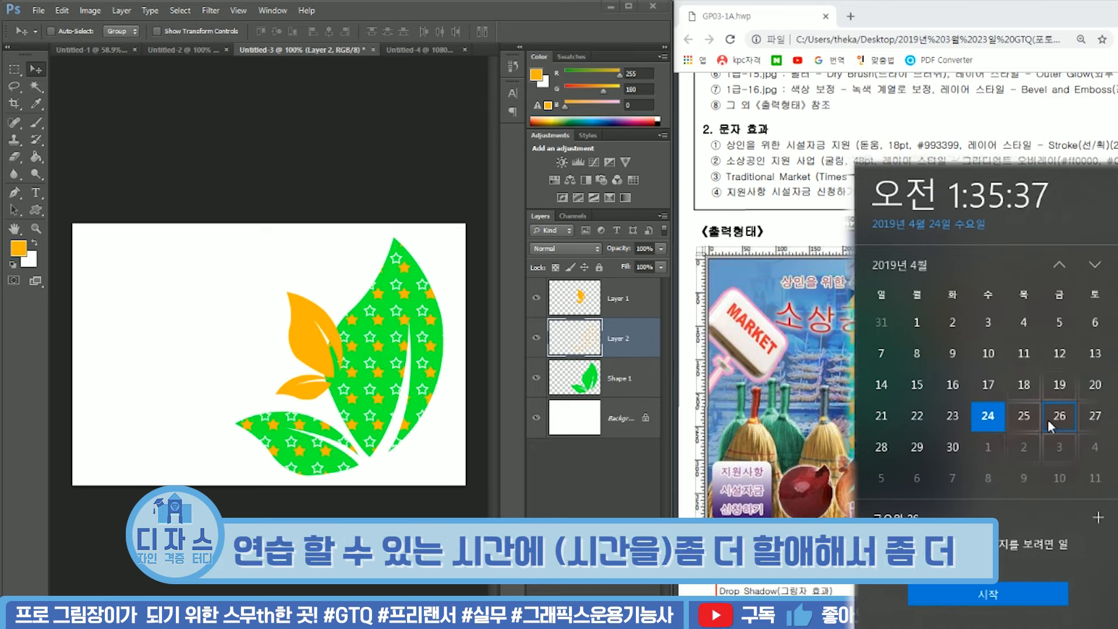